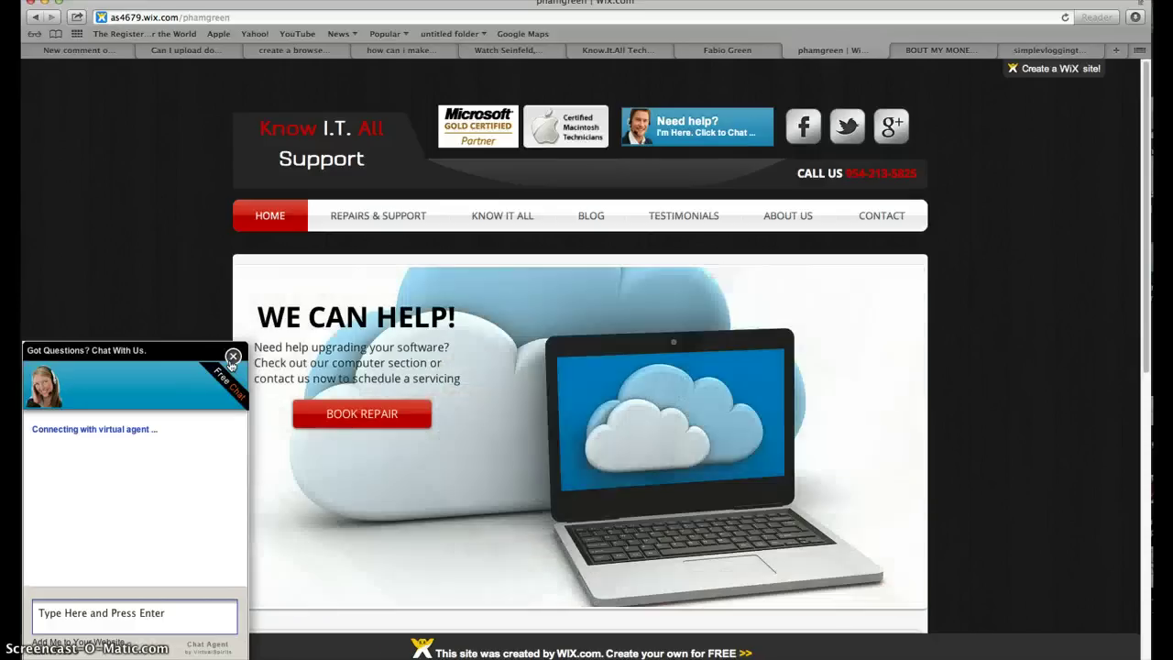
# Close the 'Got Questions? Chat With Us' popup and browse the Know I.T. All Support home page.
pyautogui.click(231, 357)
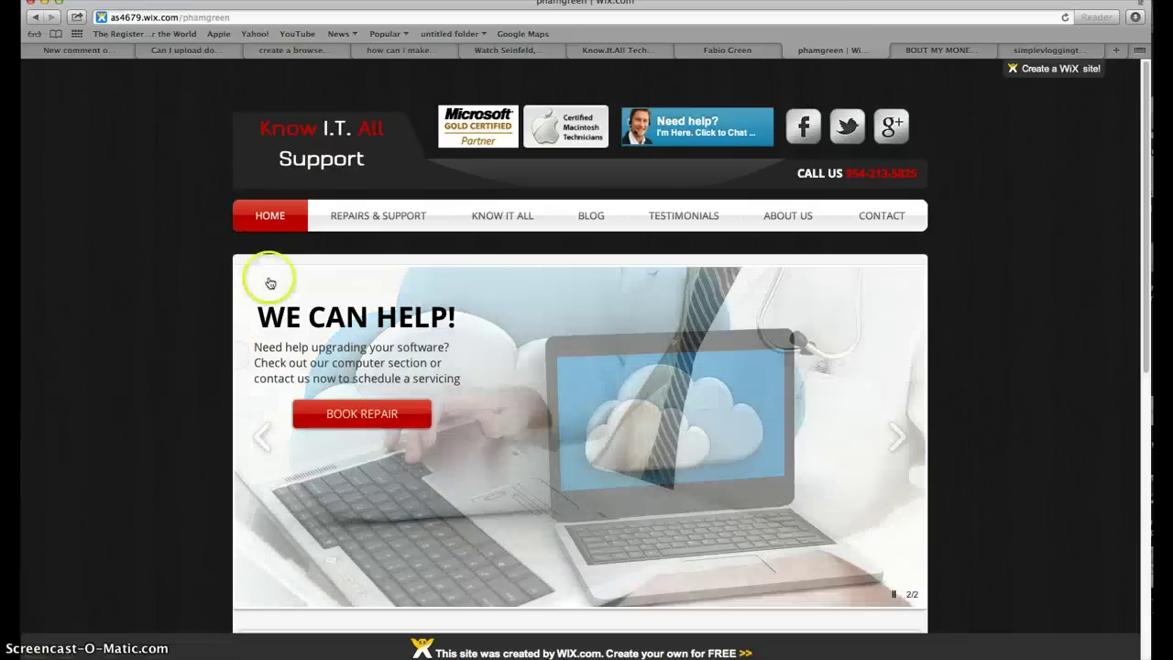
pyautogui.click(922, 72)
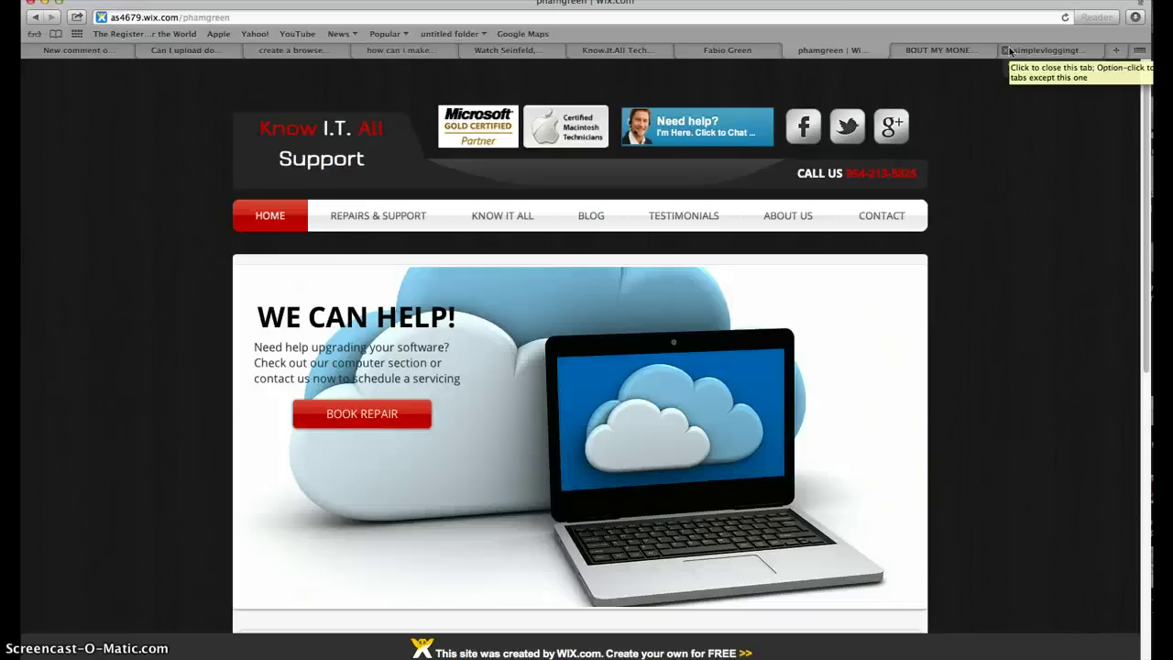
pyautogui.scroll(-1, 716, 292)
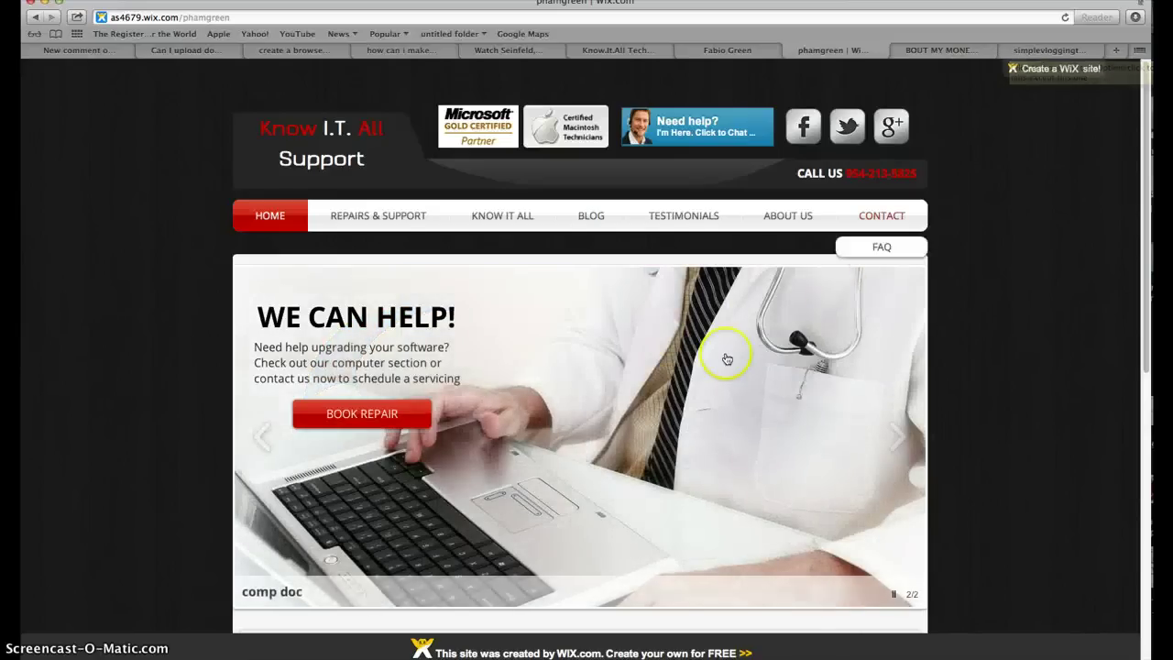
pyautogui.scroll(-2, 719, 330)
pyautogui.scroll(2, 861, 193)
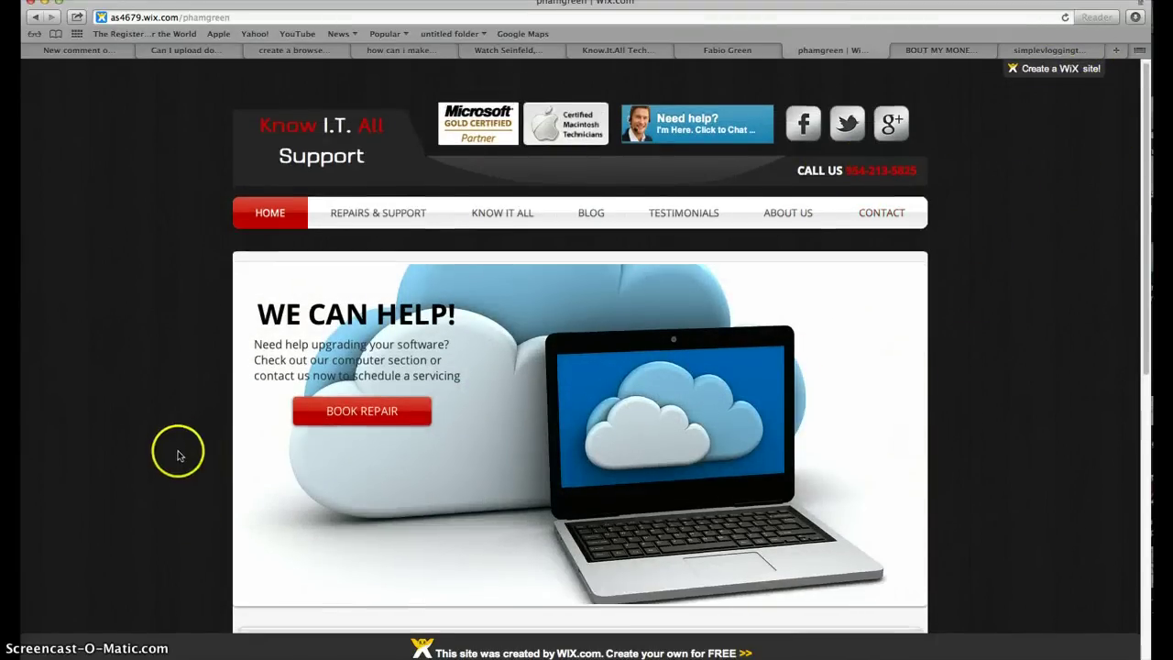
pyautogui.scroll(-2, 184, 569)
pyautogui.scroll(2, 157, 544)
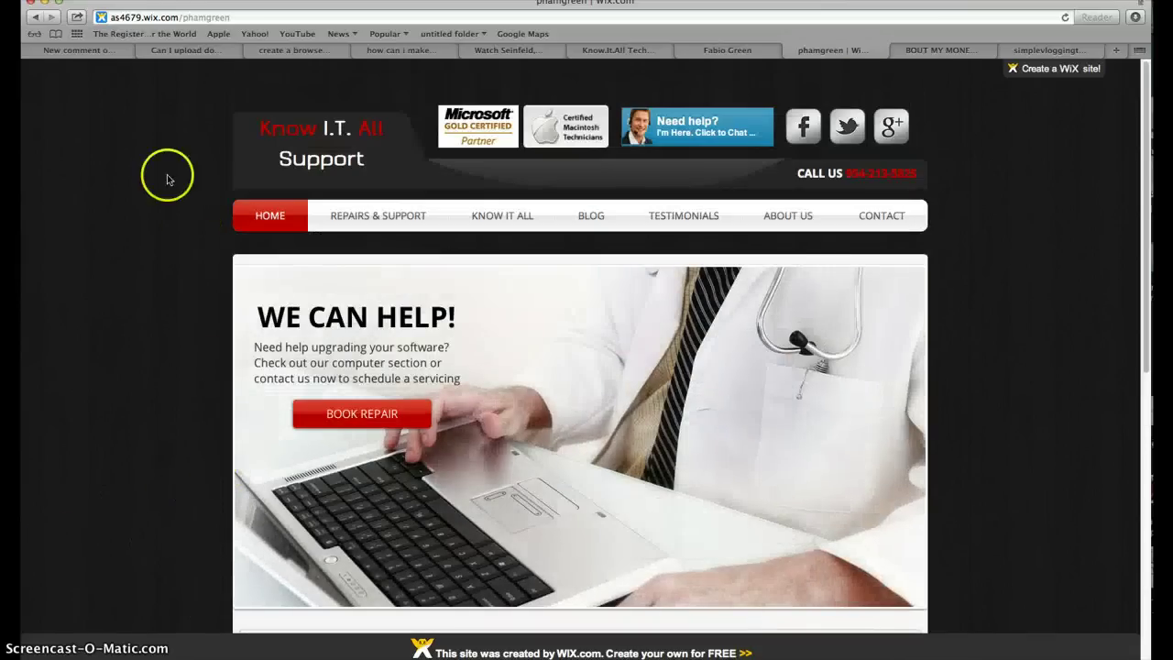
pyautogui.scroll(-2, 366, 353)
pyautogui.scroll(2, 357, 330)
pyautogui.scroll(-2, 309, 459)
pyautogui.scroll(2, 184, 393)
pyautogui.scroll(-2, 258, 394)
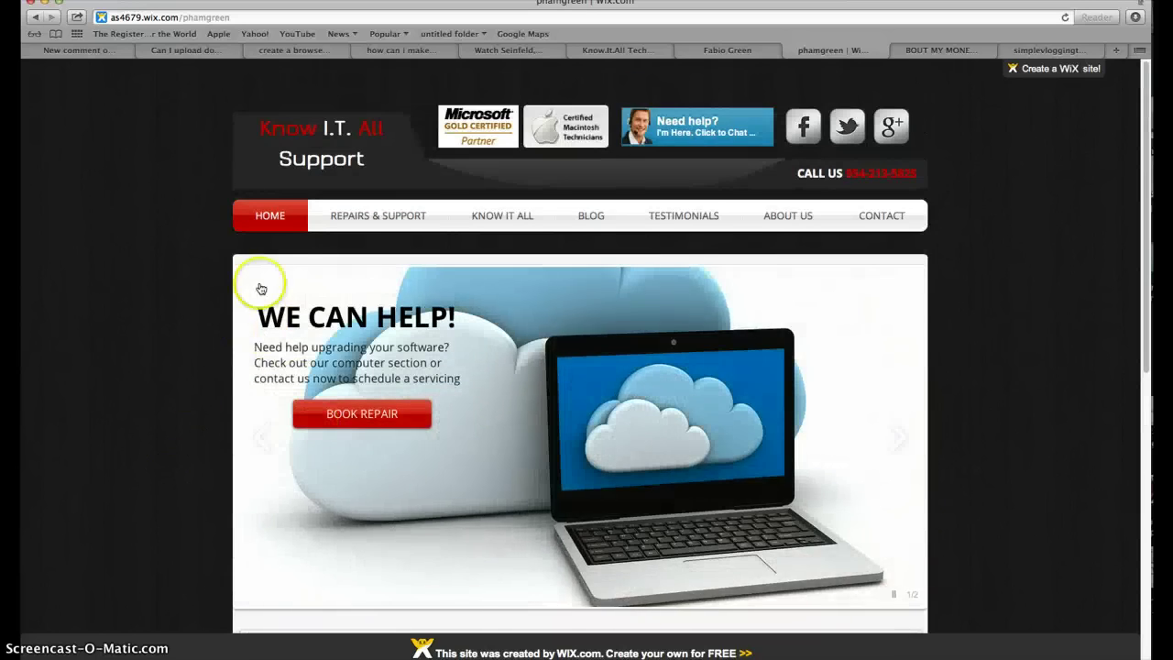
pyautogui.scroll(2, 259, 394)
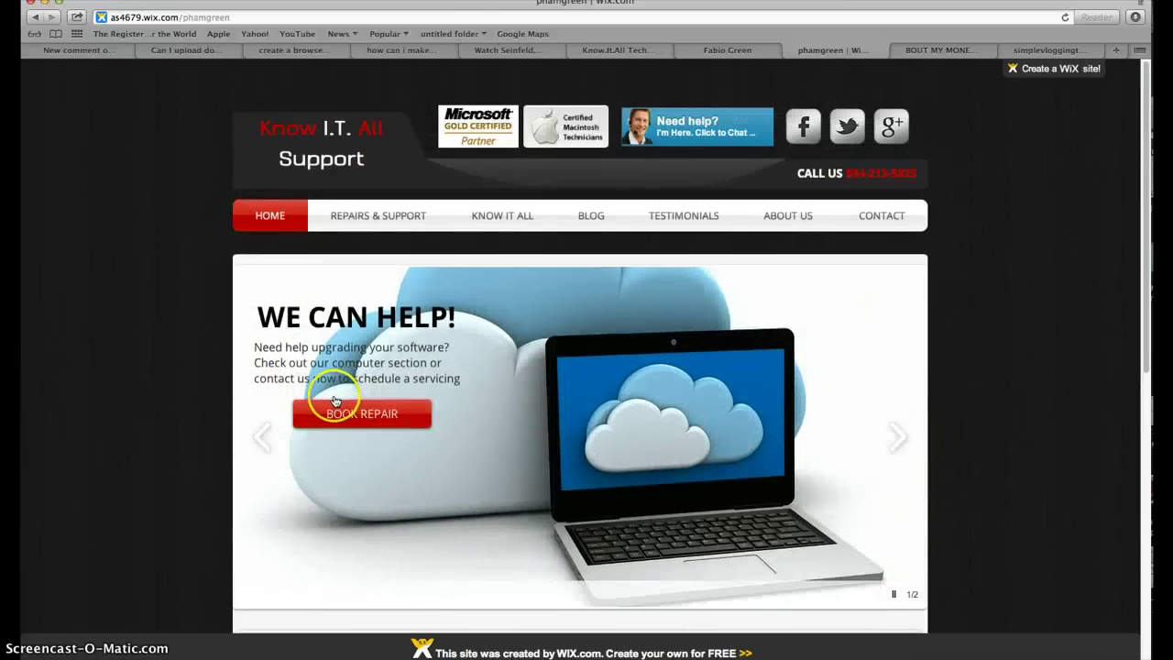
pyautogui.scroll(-4, 336, 487)
pyautogui.scroll(4, 296, 566)
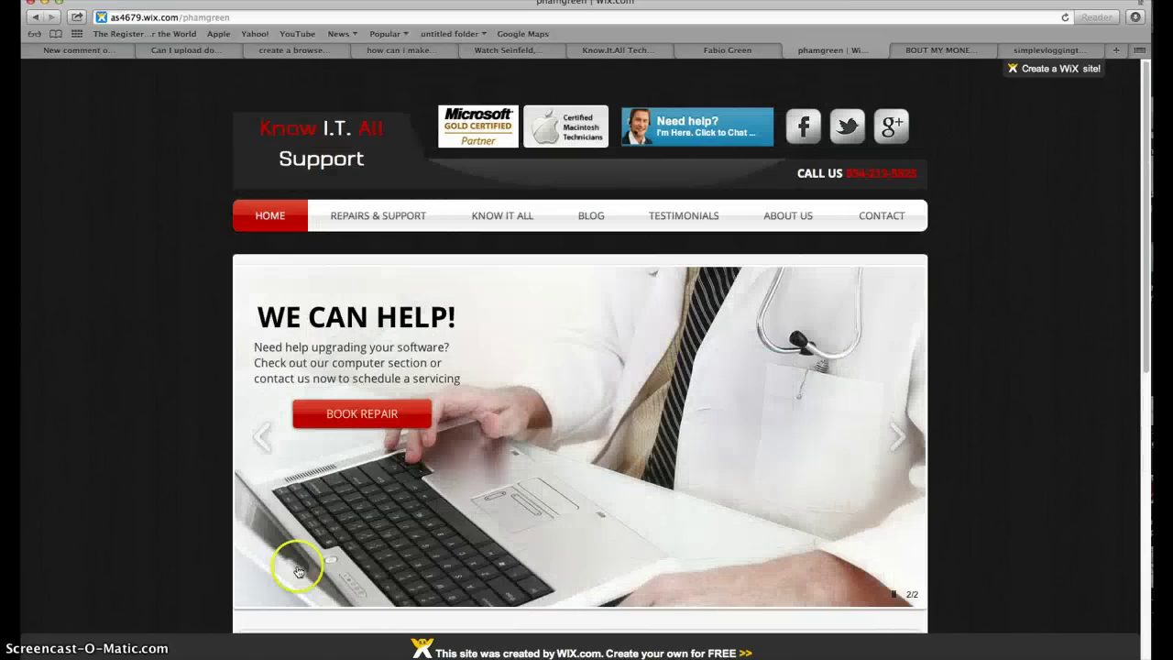
pyautogui.scroll(-2, 348, 513)
pyautogui.scroll(2, 343, 532)
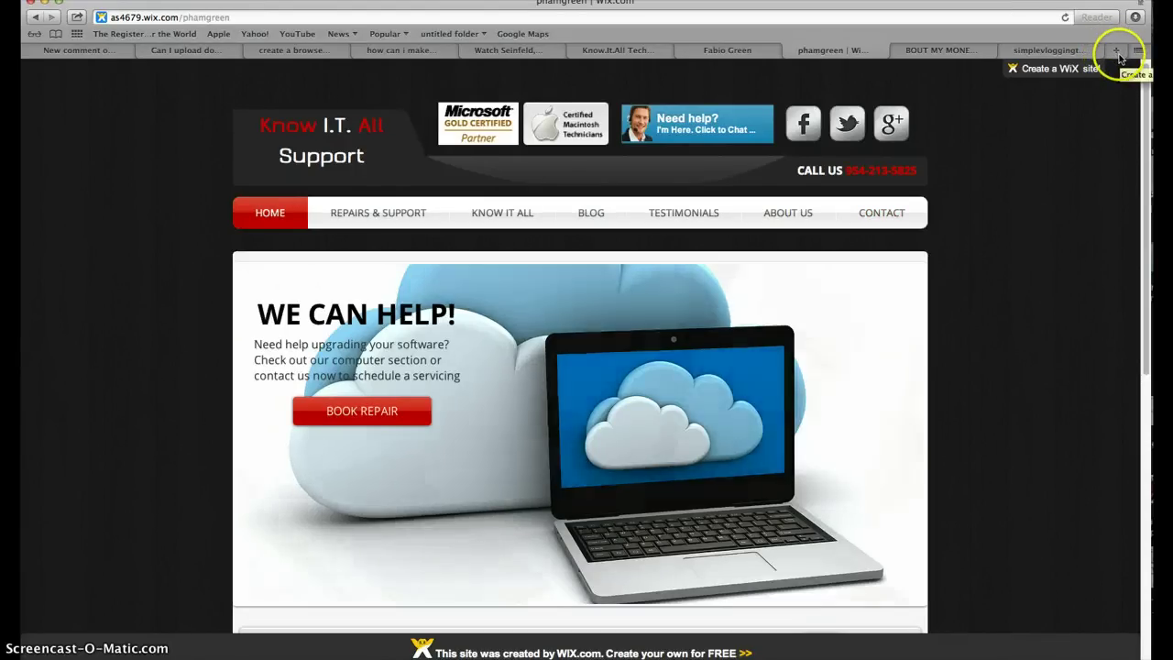
# Search Google for 'gmail apps' in a new tab.
pyautogui.press('super+t')
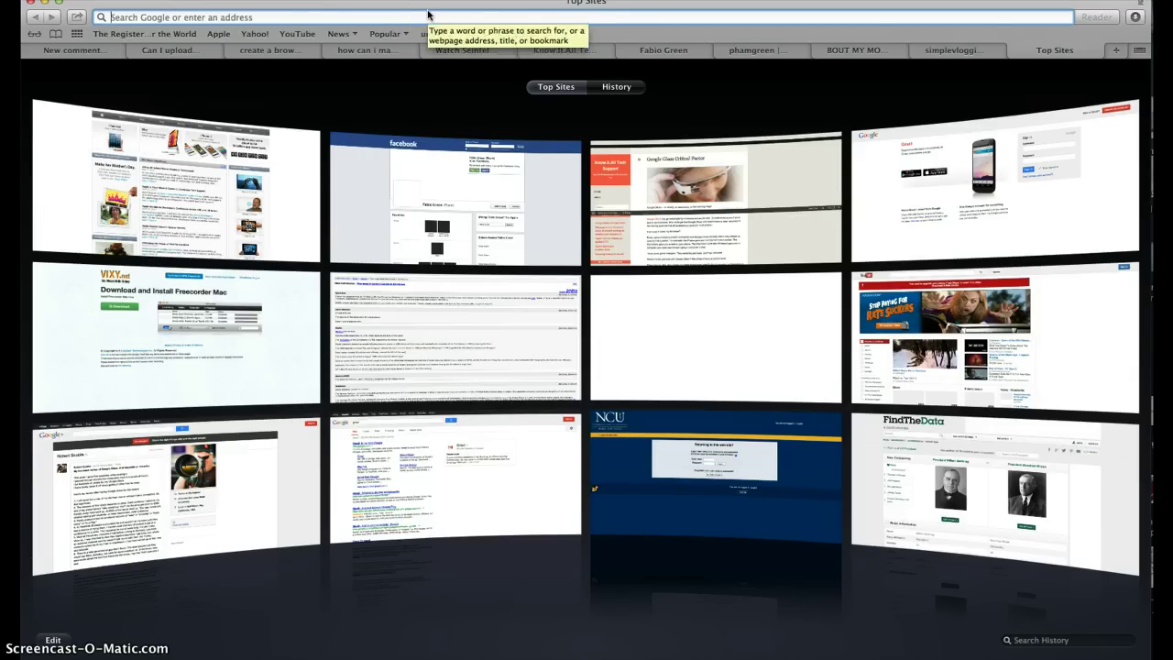
pyautogui.write('gmai')
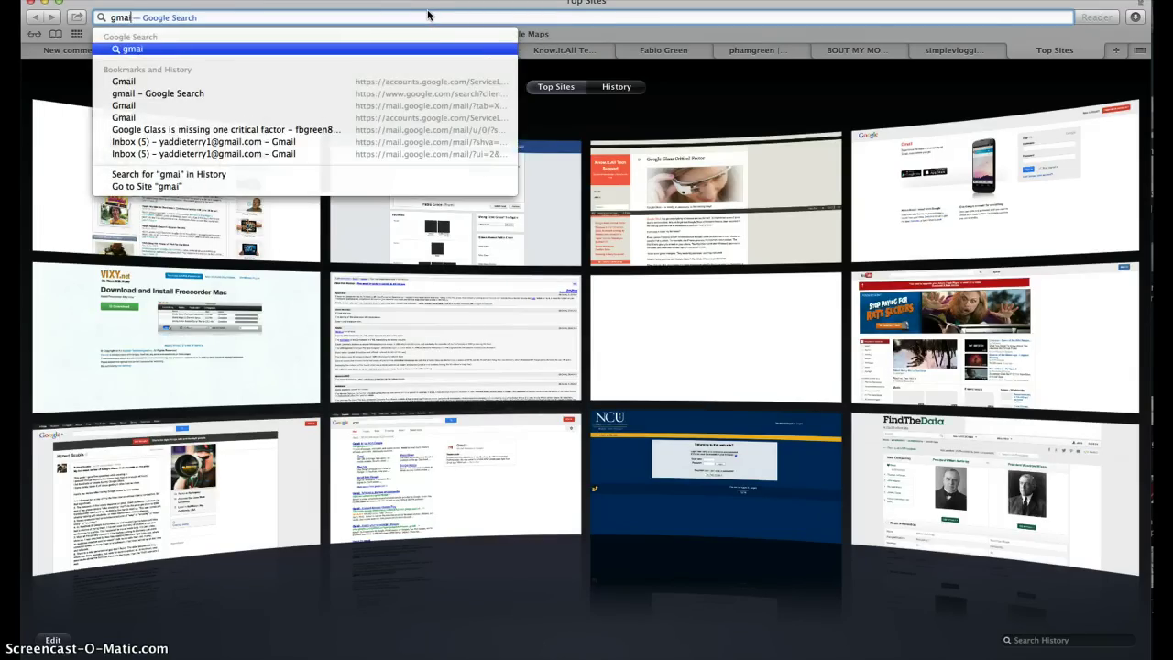
pyautogui.write('l apps')
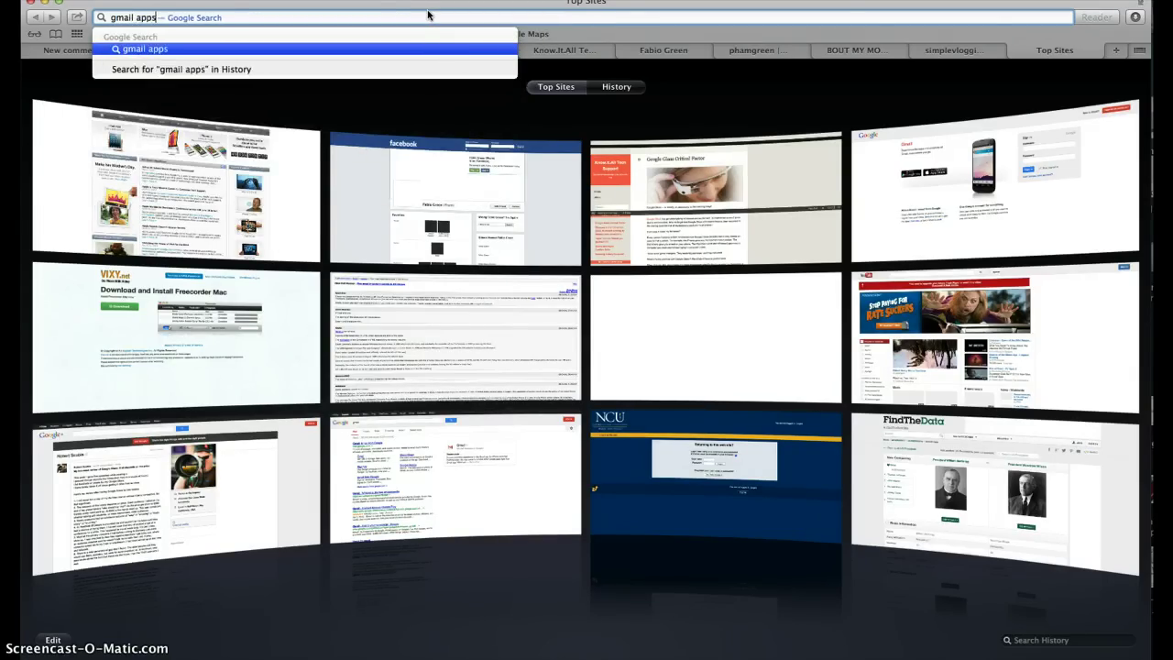
pyautogui.press('Return')
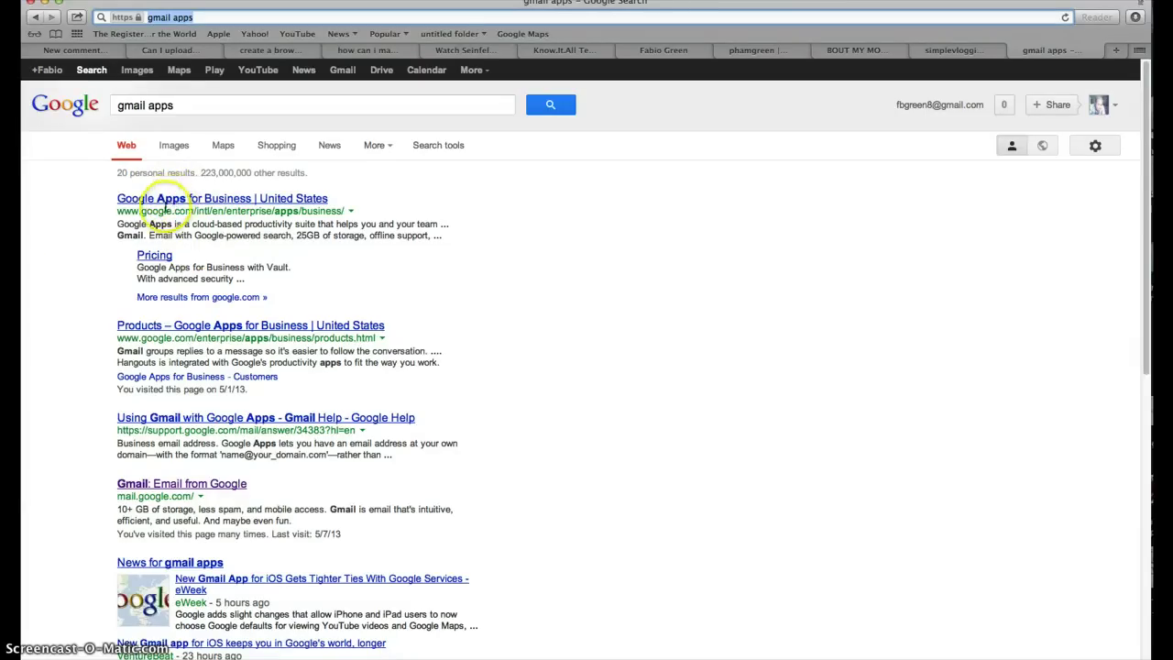
# Open the 'Google Apps for Business | United States' result and start sign-up with Get Started.
pyautogui.click(244, 204)
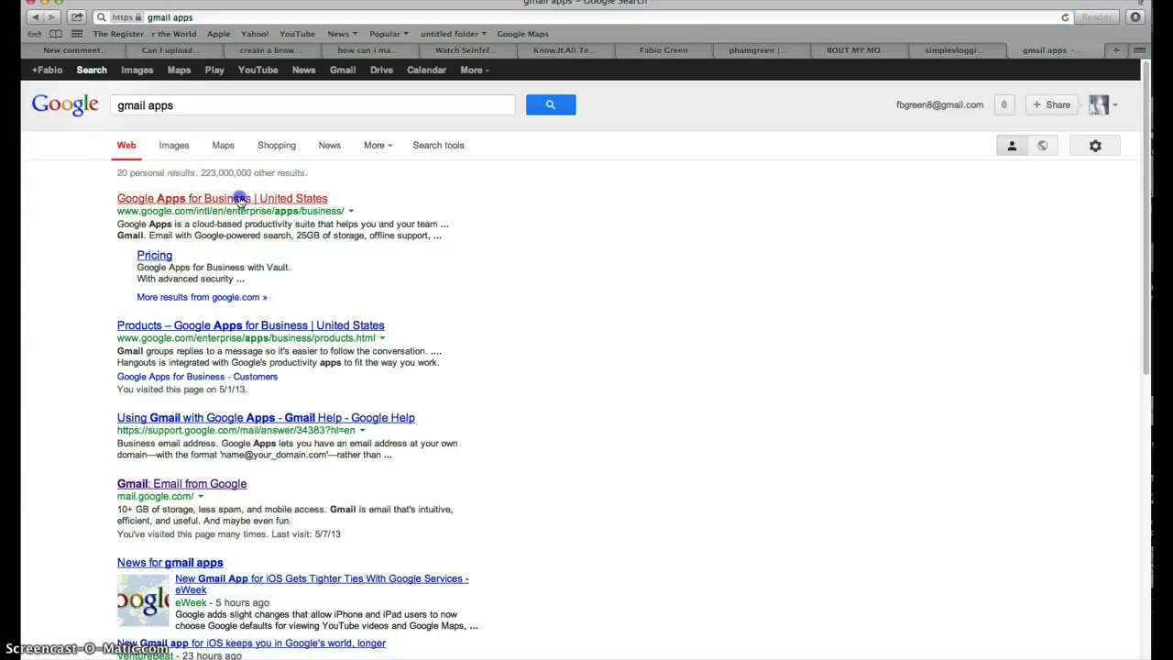
pyautogui.scroll(5, 268, 238)
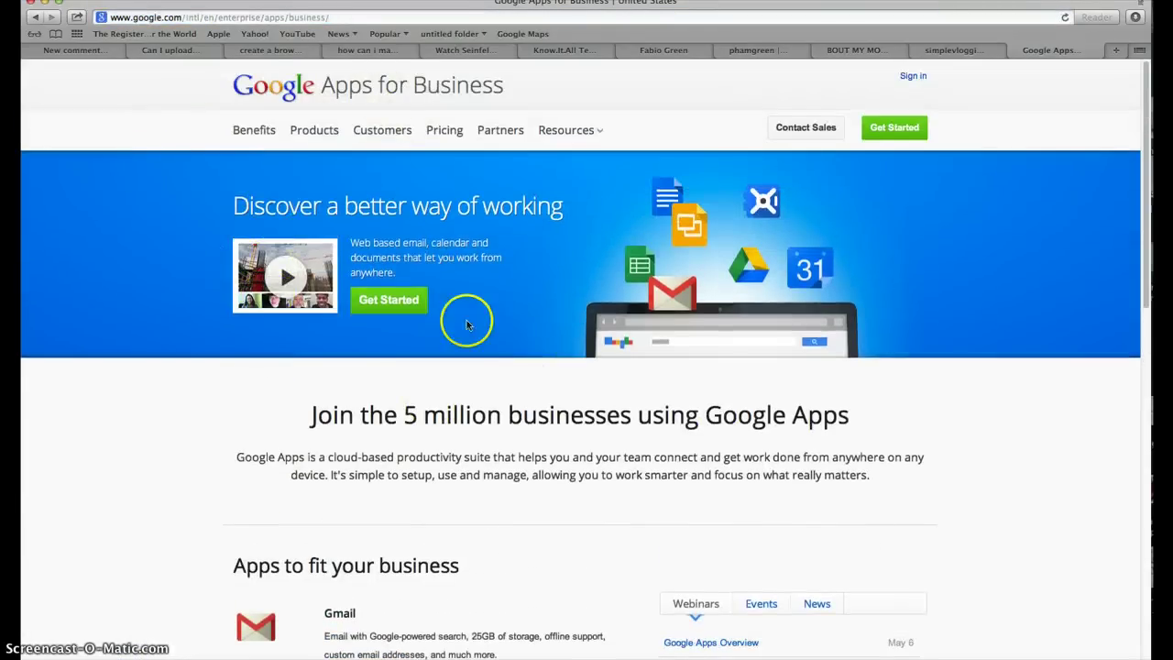
pyautogui.click(390, 305)
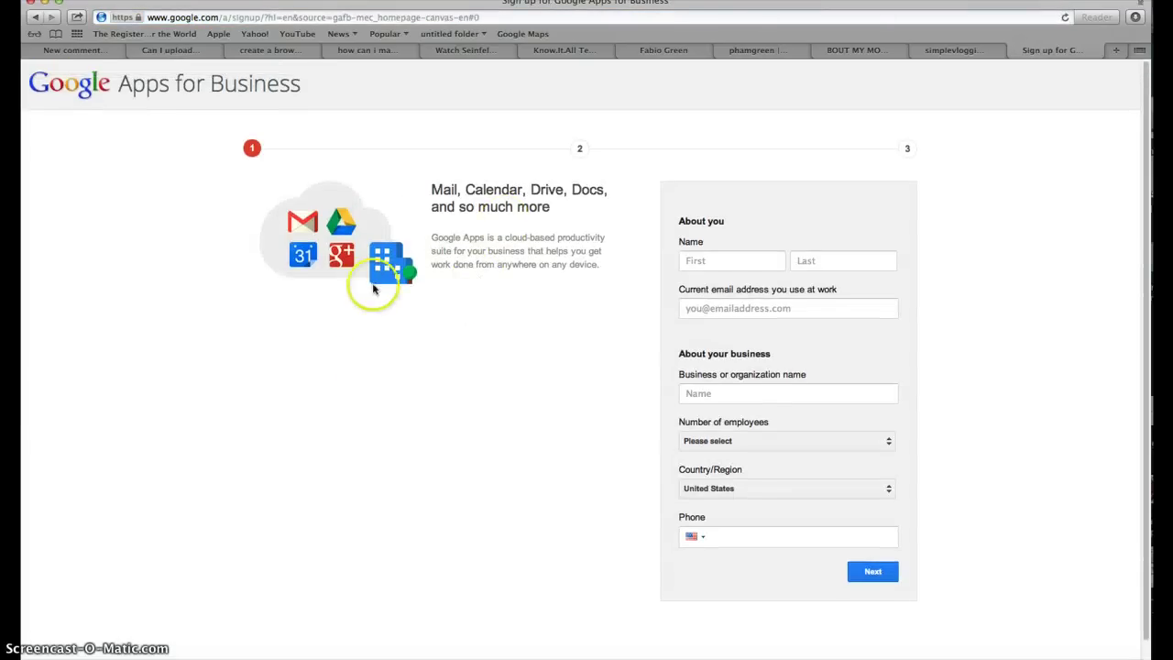
pyautogui.scroll(-1, 419, 230)
pyautogui.scroll(1, 642, 157)
pyautogui.scroll(-1, 359, 325)
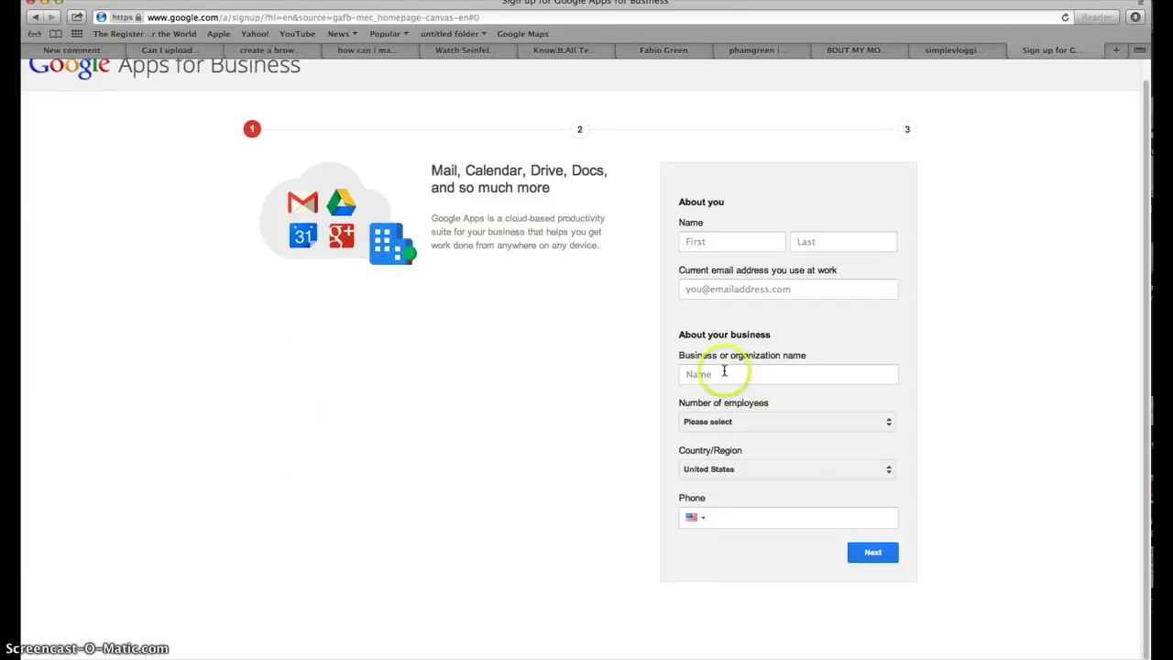
# Enter the person's first name and work e-mail, then move to the business name field.
pyautogui.click(707, 240)
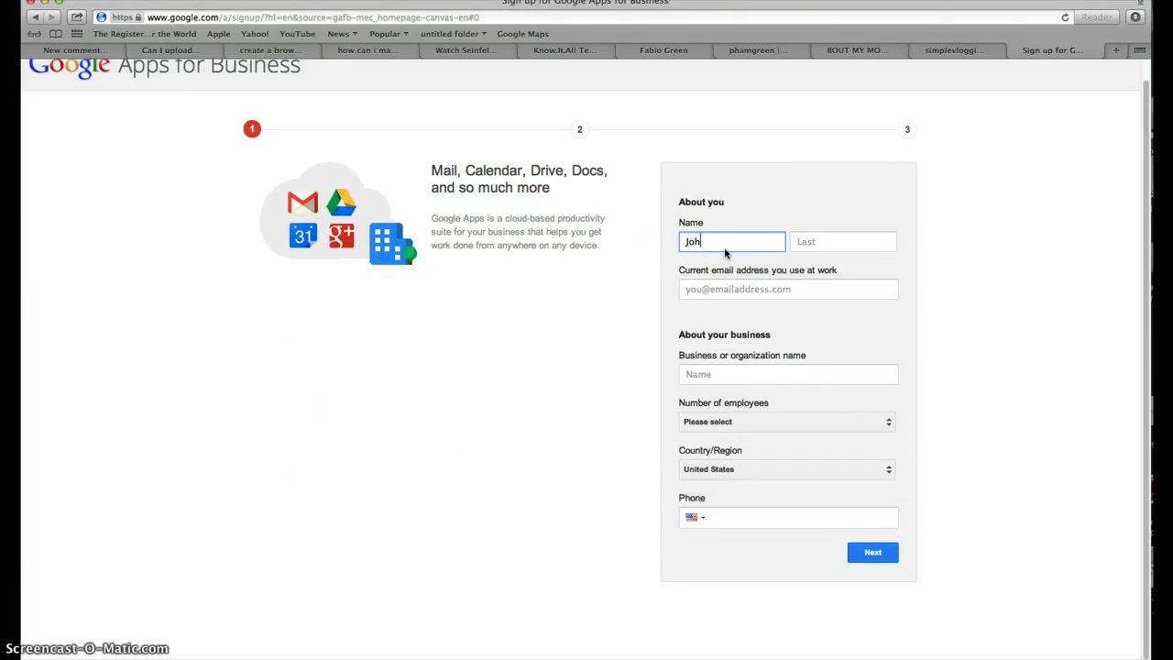
pyautogui.write('John')
pyautogui.press('Tab')
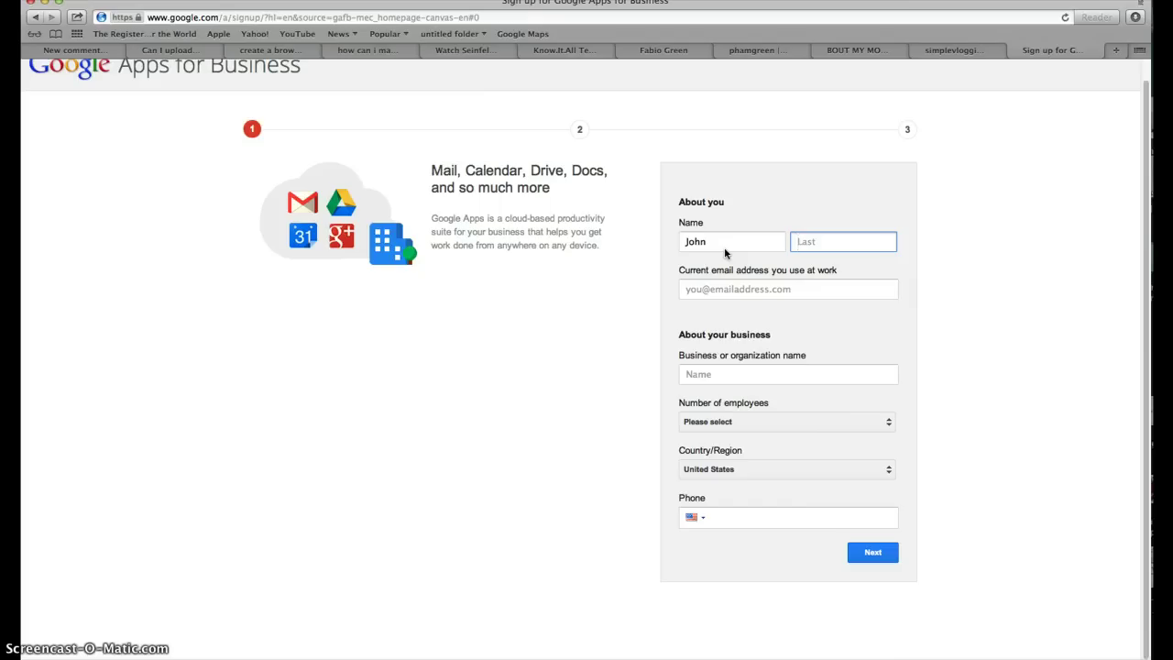
pyautogui.click(720, 292)
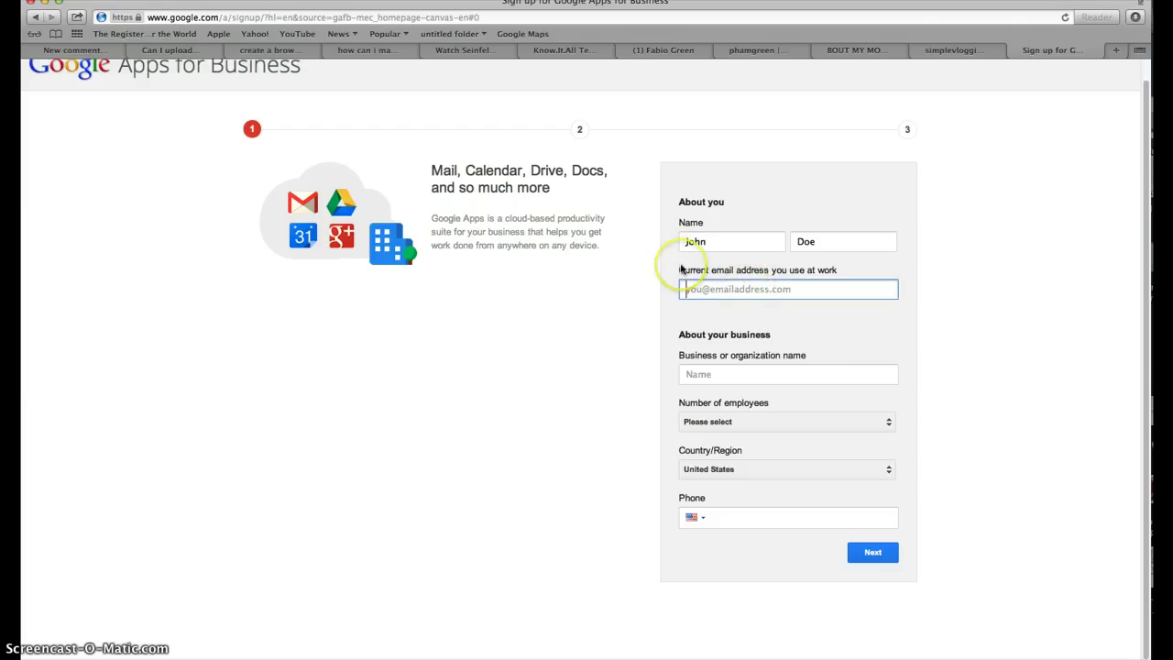
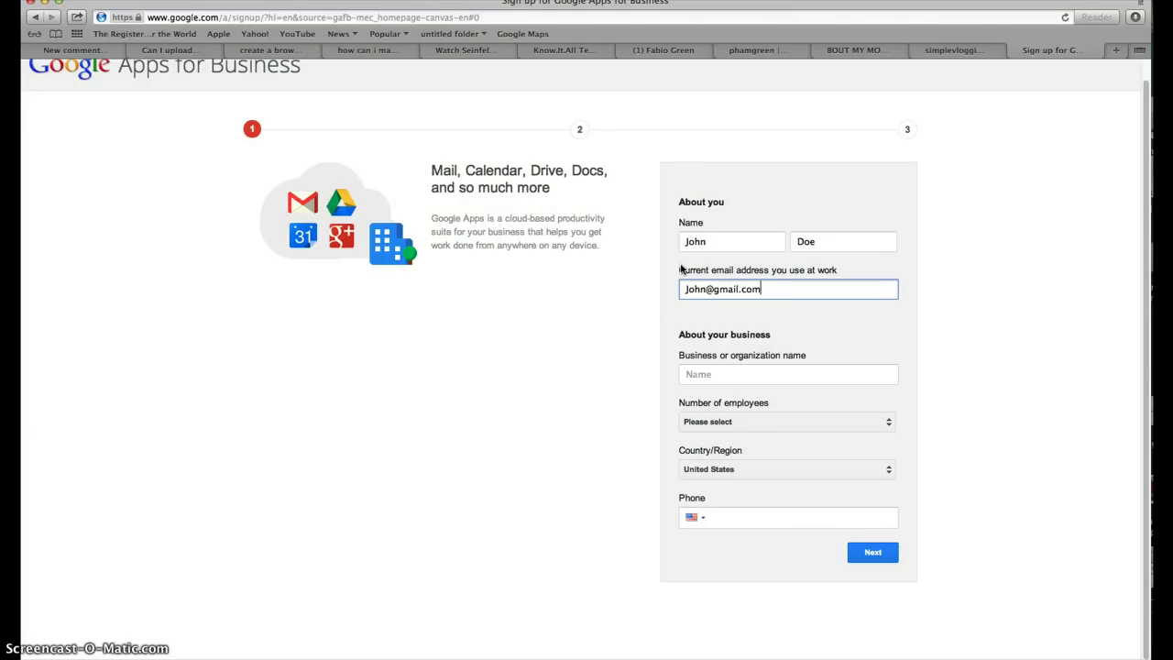
pyautogui.click(757, 372)
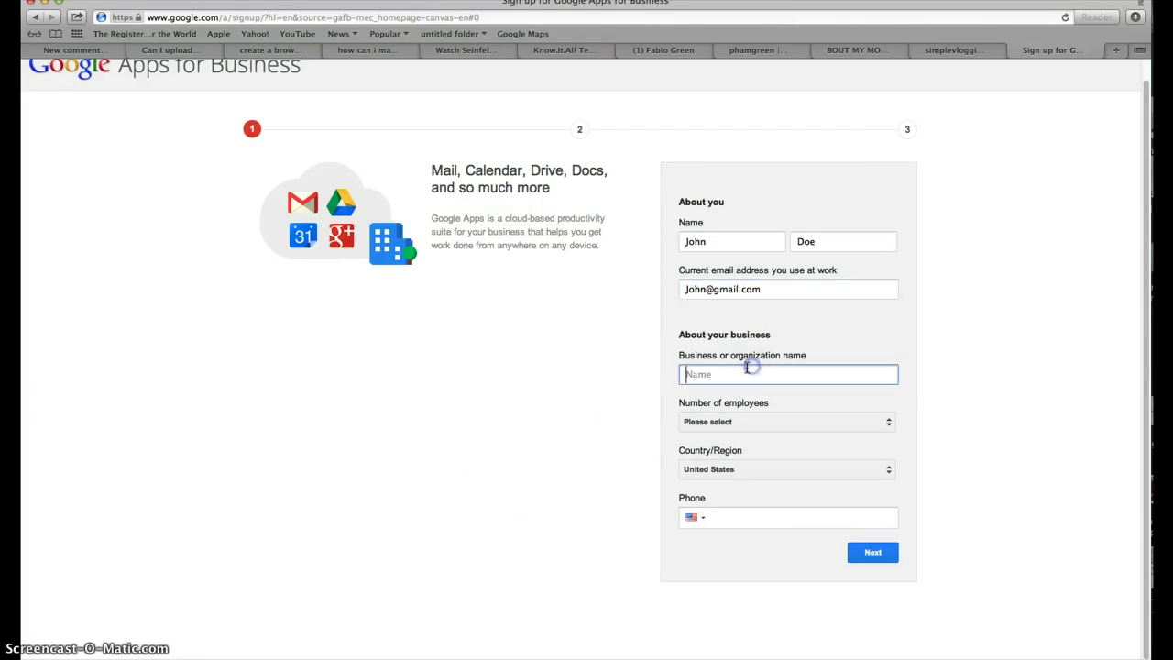
pyautogui.click(745, 367)
# Set Number of employees to 100-199 employees.
pyautogui.click(733, 421)
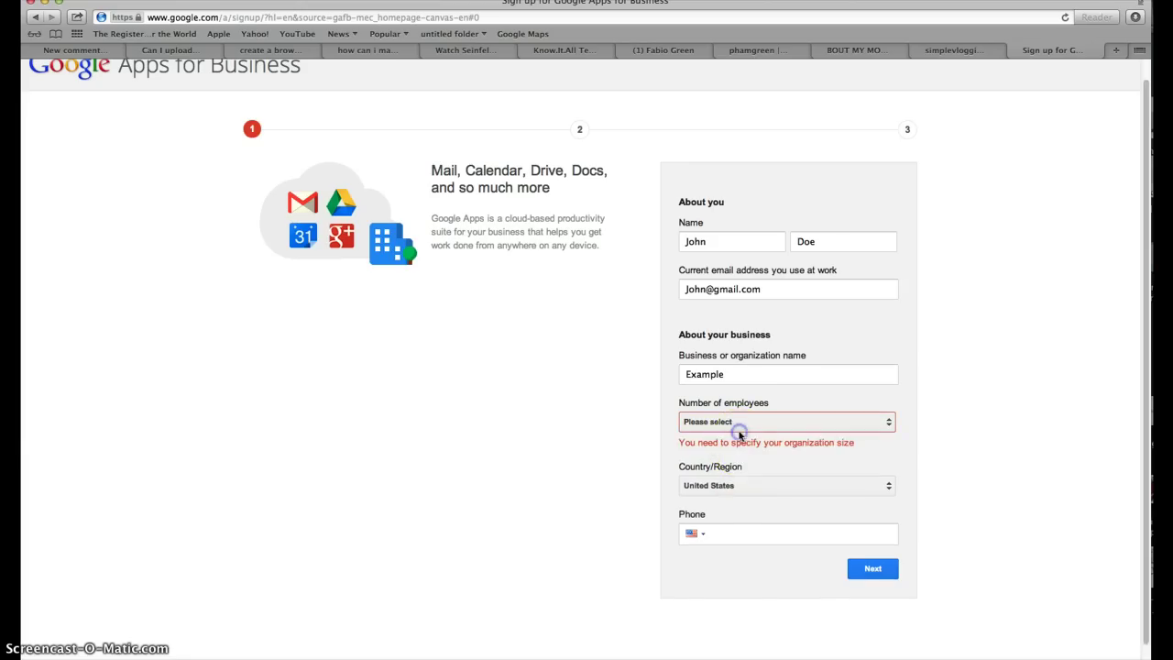
pyautogui.click(738, 421)
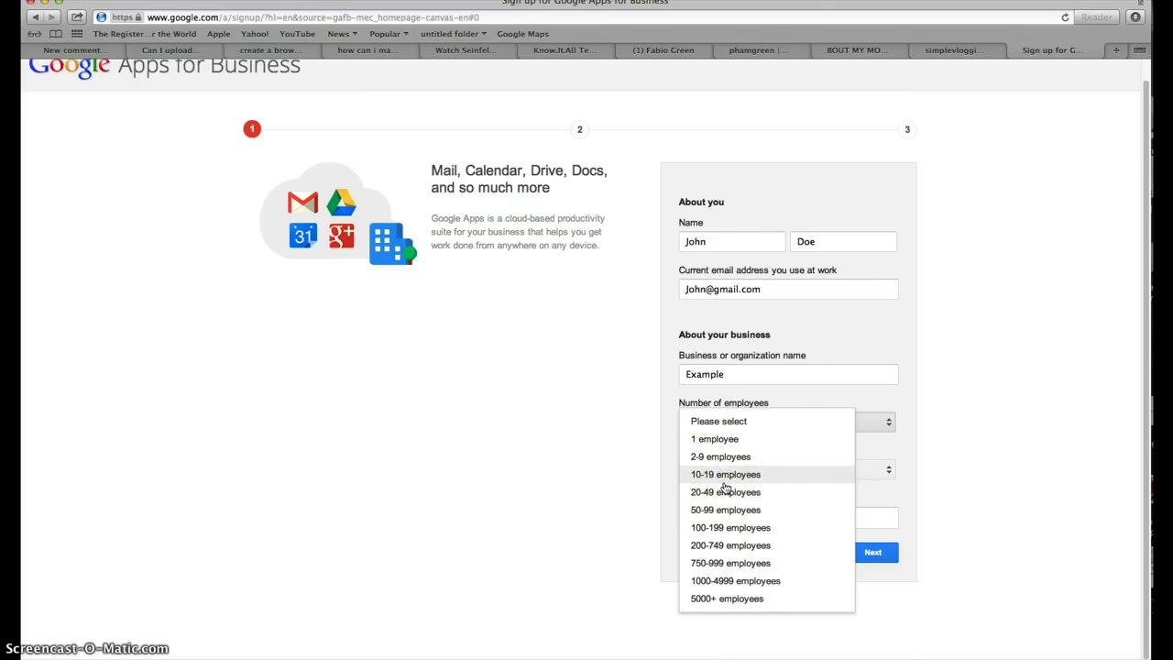
pyautogui.click(719, 491)
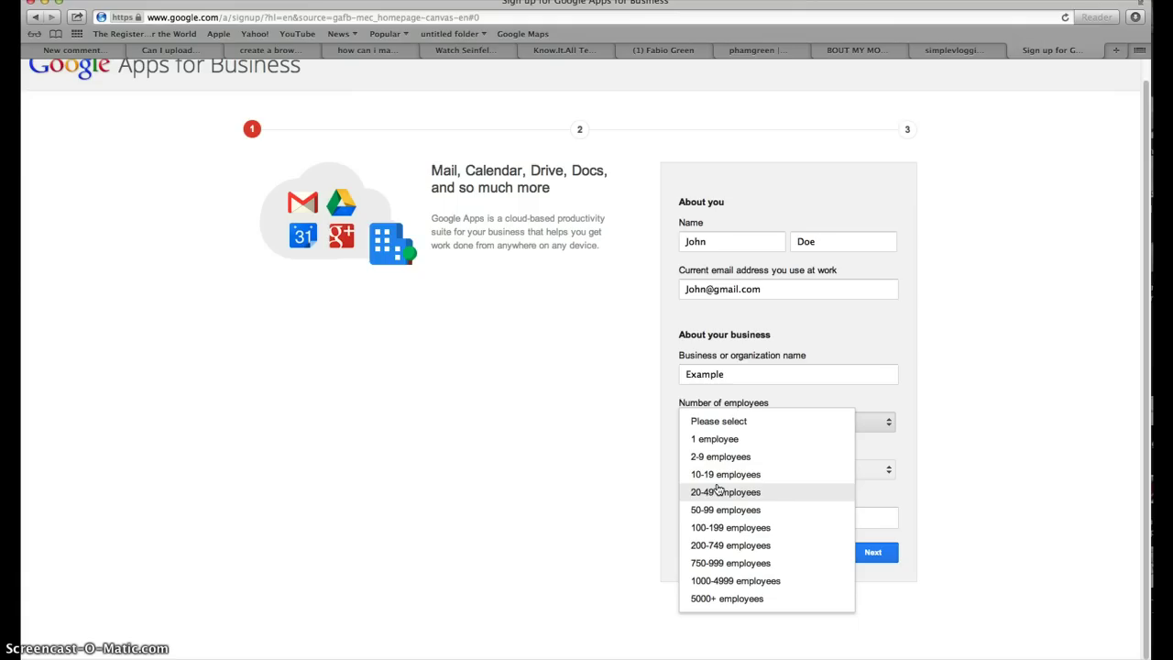
pyautogui.moveTo(715, 490); pyautogui.dragTo(705, 545)
pyautogui.click(787, 421)
pyautogui.click(760, 403)
# Keep United States as the Country/Region, leaving the Phone field ready.
pyautogui.click(713, 470)
pyautogui.click(676, 471)
pyautogui.click(719, 466)
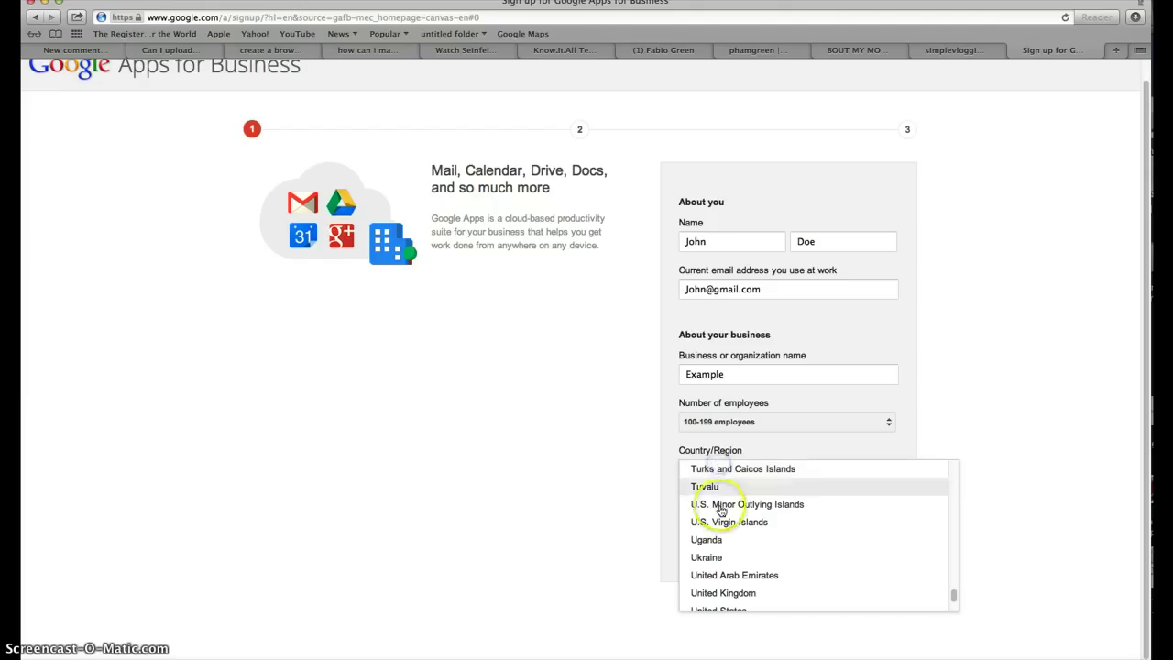
pyautogui.scroll(-1, 725, 555)
pyautogui.scroll(-2, 725, 555)
pyautogui.scroll(1, 712, 555)
pyautogui.click(723, 552)
pyautogui.click(721, 519)
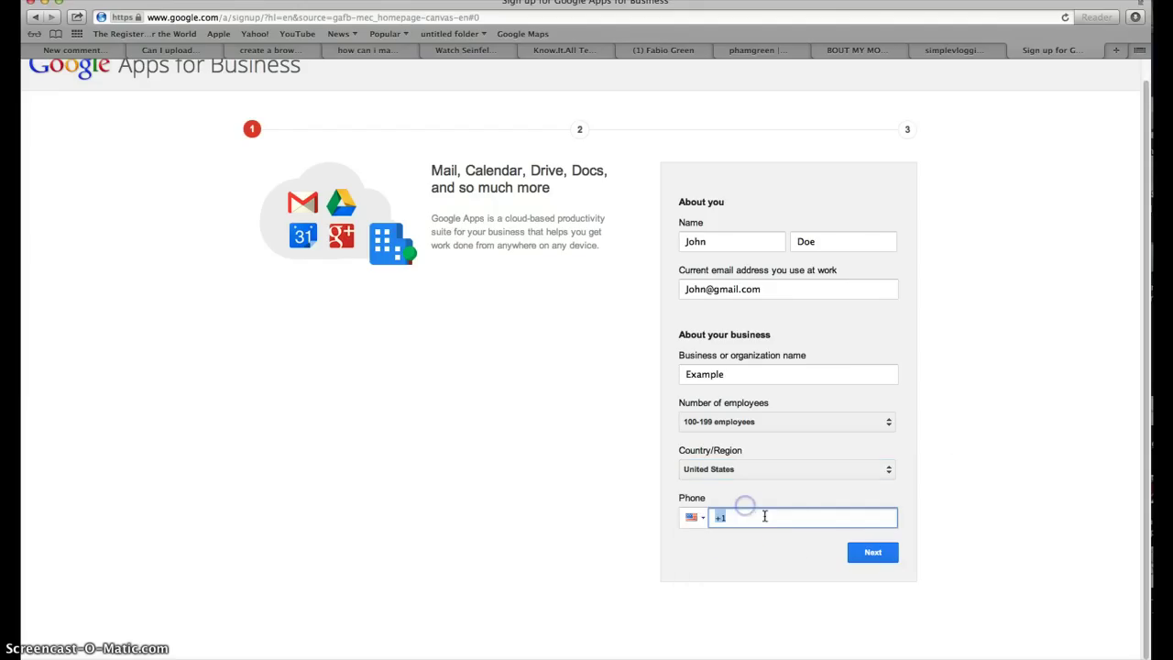
# Enter a phone number, submit, and clear it after the invalid-number error.
pyautogui.click(814, 519)
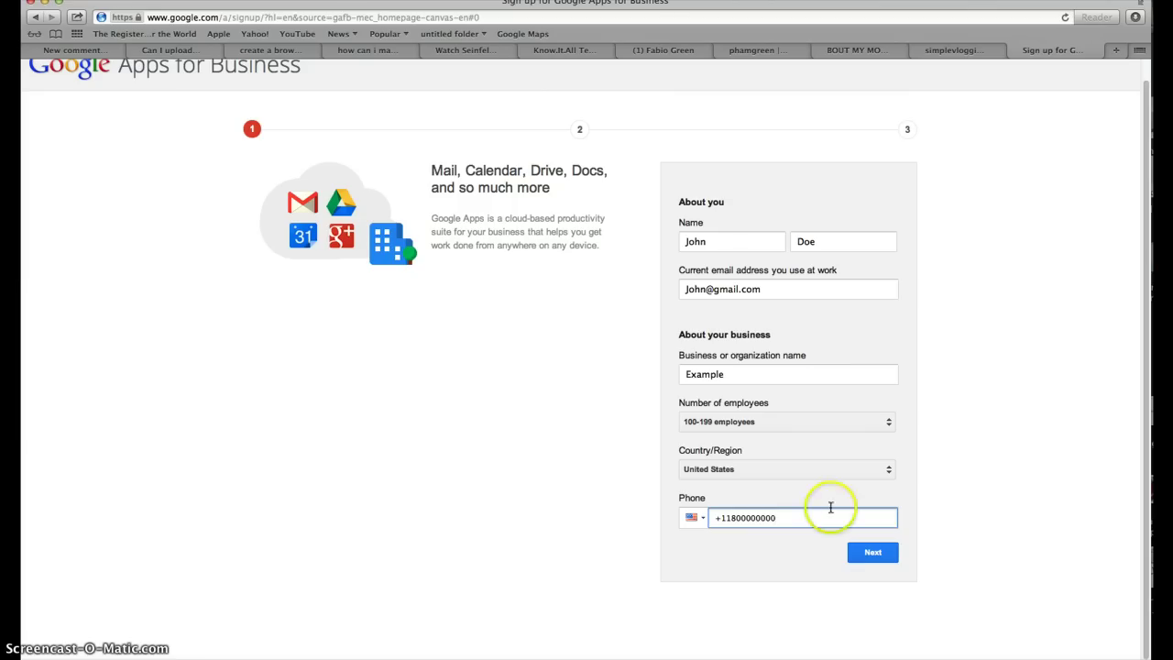
pyautogui.click(881, 554)
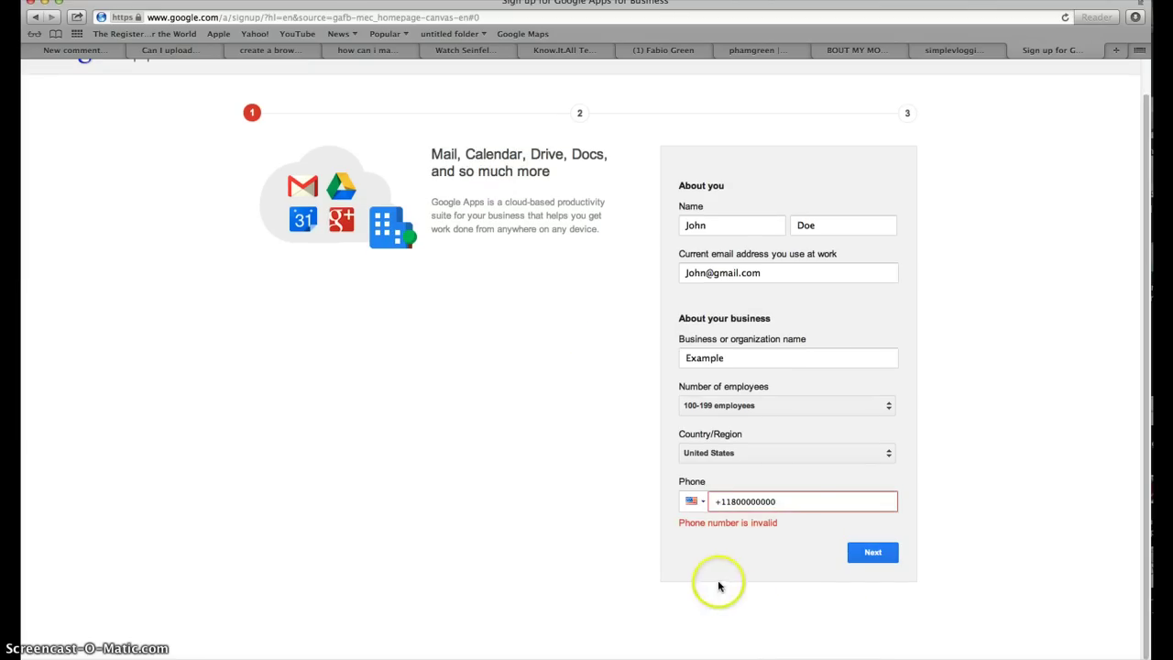
pyautogui.tripleClick(782, 514)
pyautogui.click(768, 517)
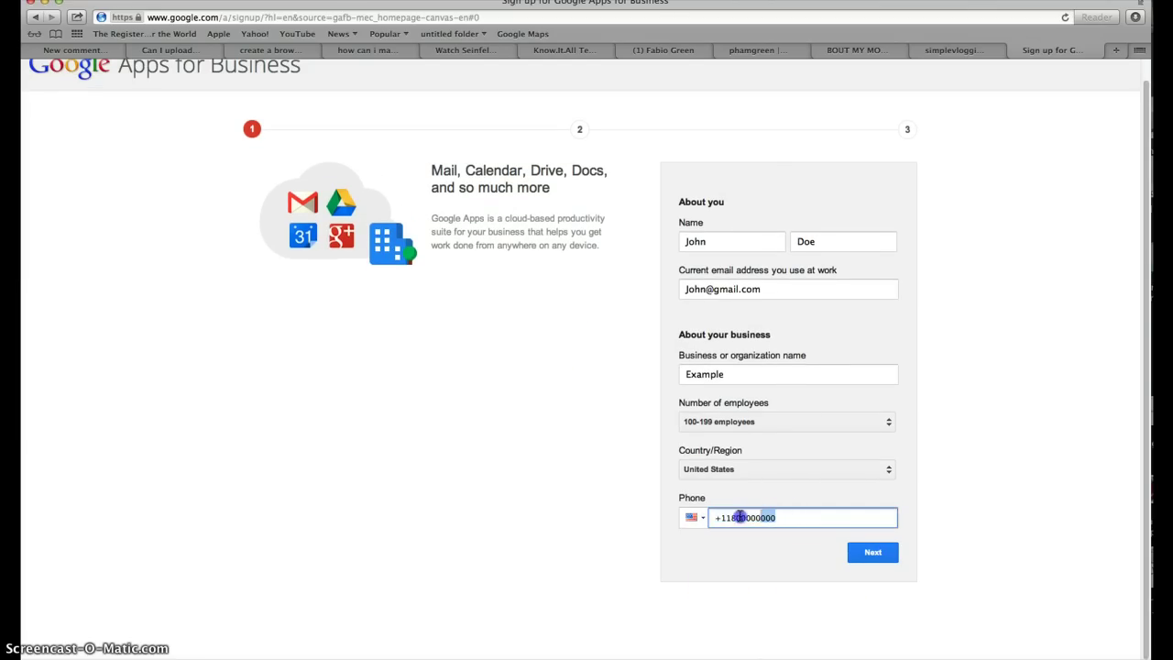
pyautogui.press('BackSpace')
pyautogui.click(775, 418)
pyautogui.click(870, 552)
# Correct the phone number and submit step 1 to reach the domain choice.
pyautogui.click(785, 515)
pyautogui.moveTo(785, 515); pyautogui.dragTo(707, 519)
pyautogui.write('0')
pyautogui.click(868, 555)
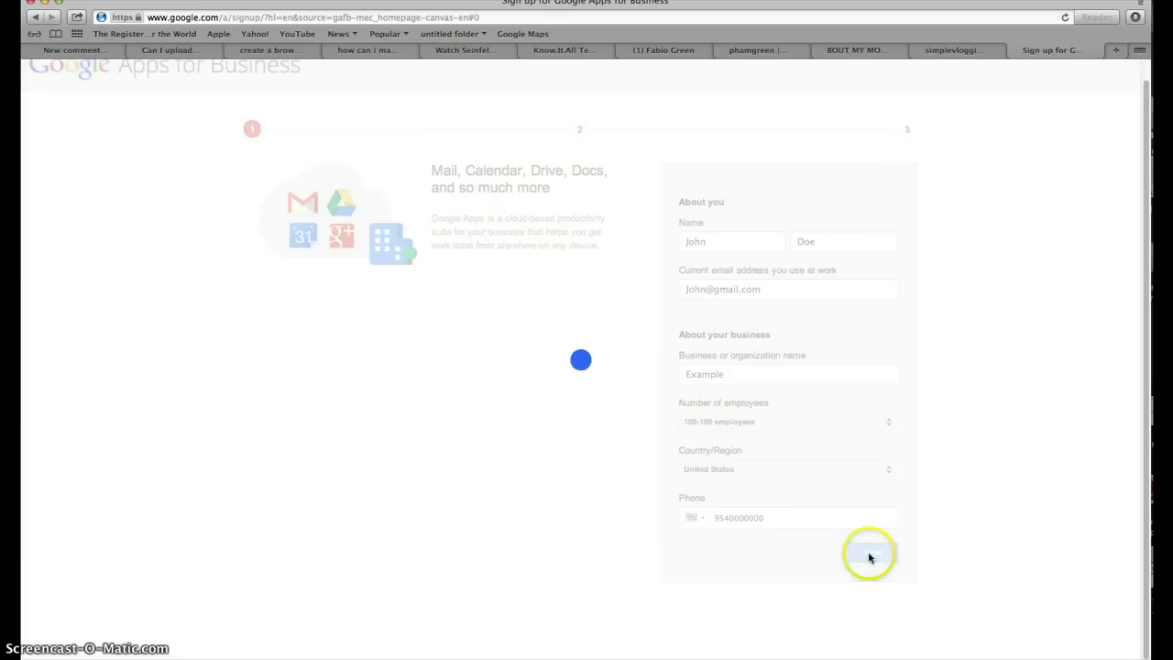
pyautogui.click(693, 517)
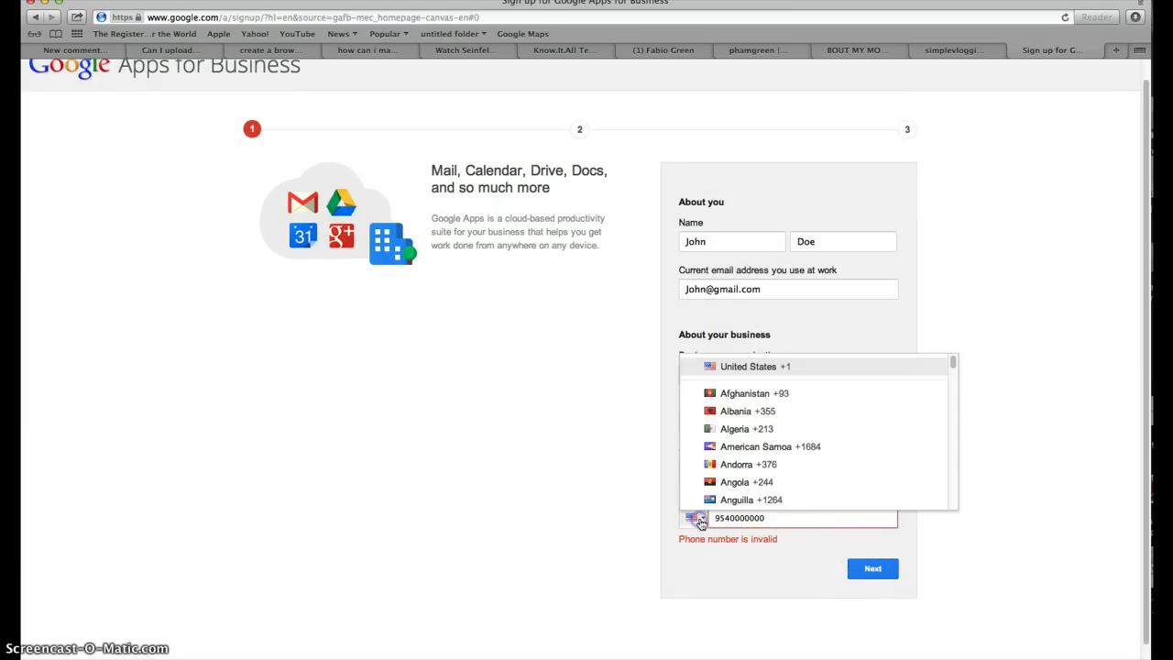
pyautogui.click(782, 519)
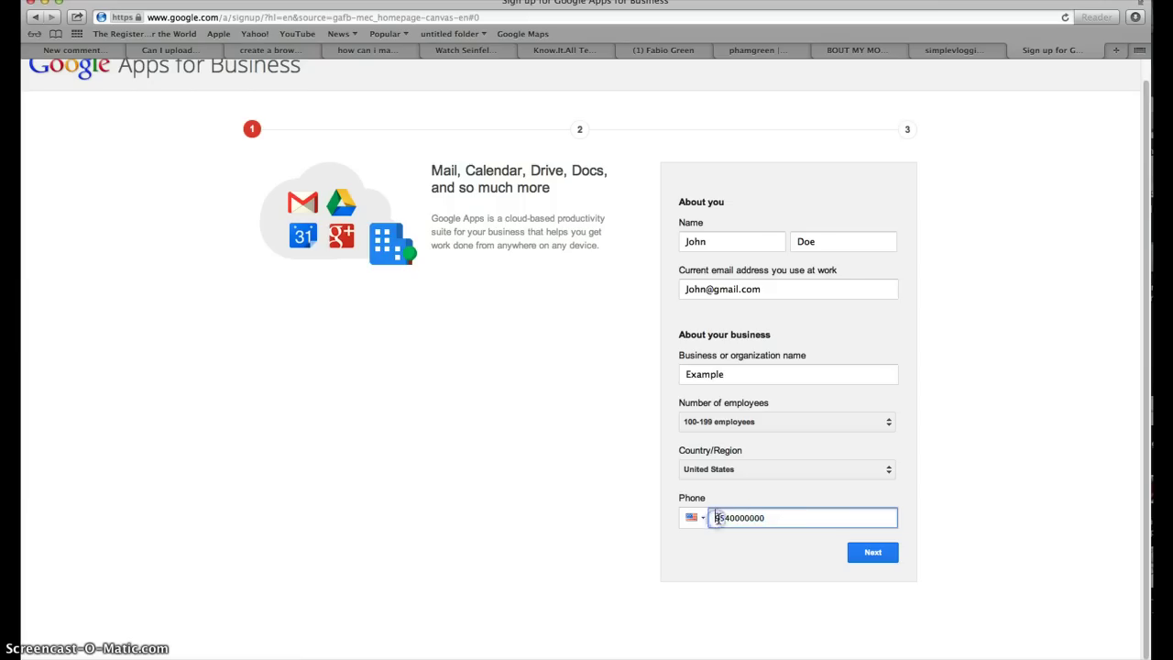
pyautogui.click(710, 517)
pyautogui.moveTo(773, 517); pyautogui.dragTo(686, 516)
pyautogui.press('BackSpace')
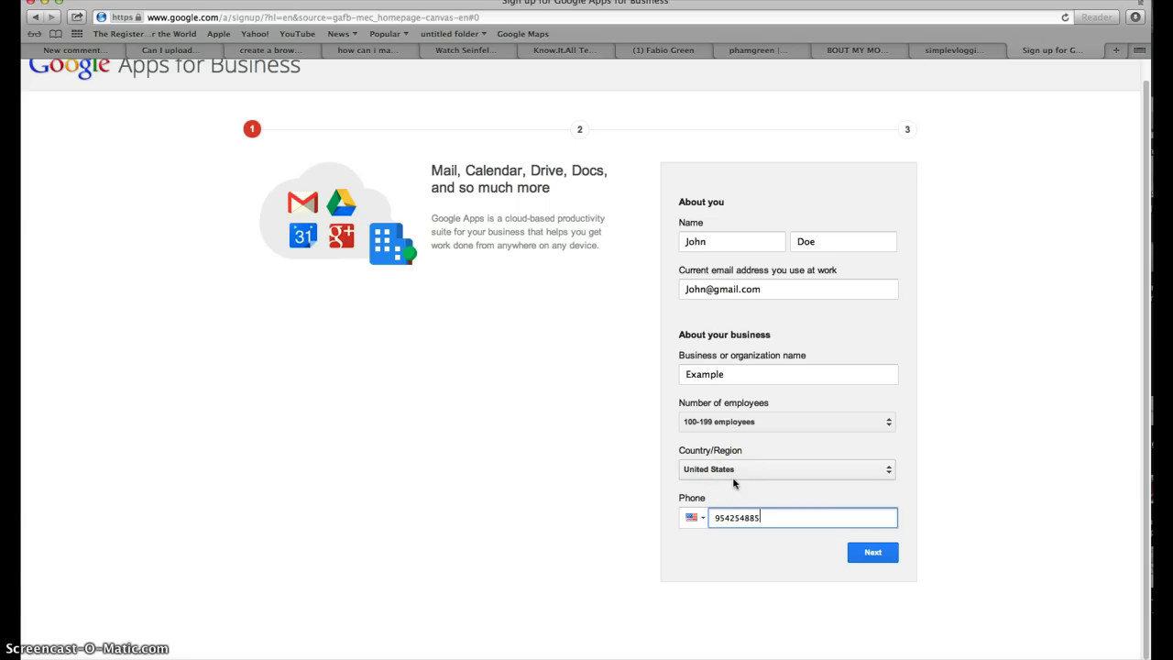
pyautogui.click(876, 553)
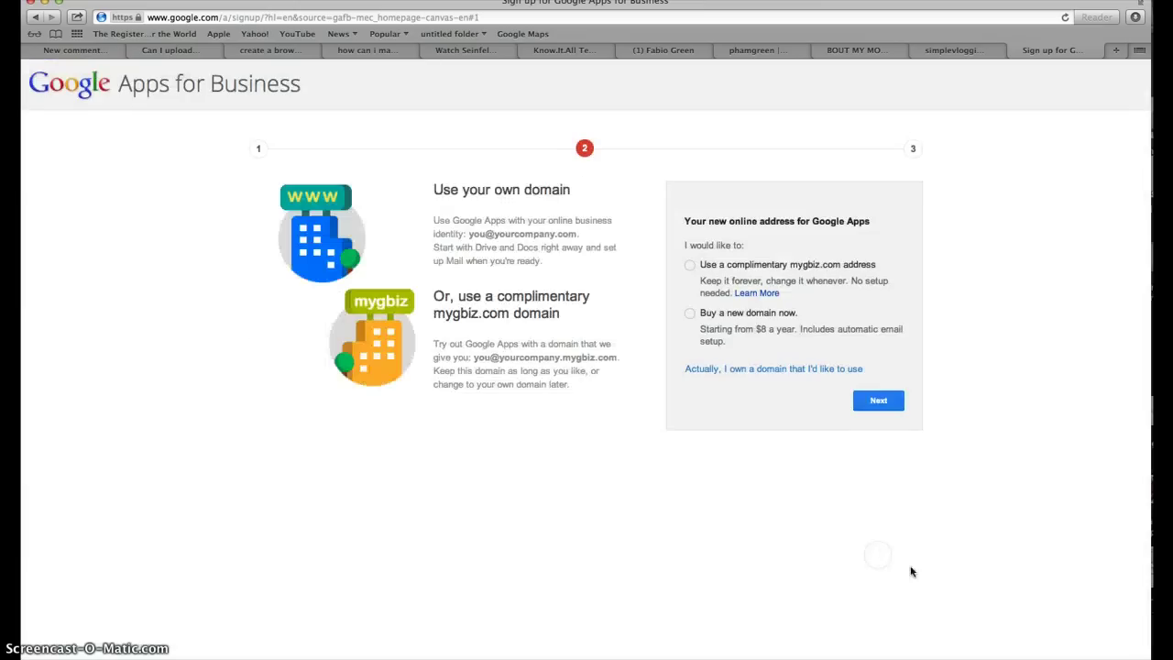
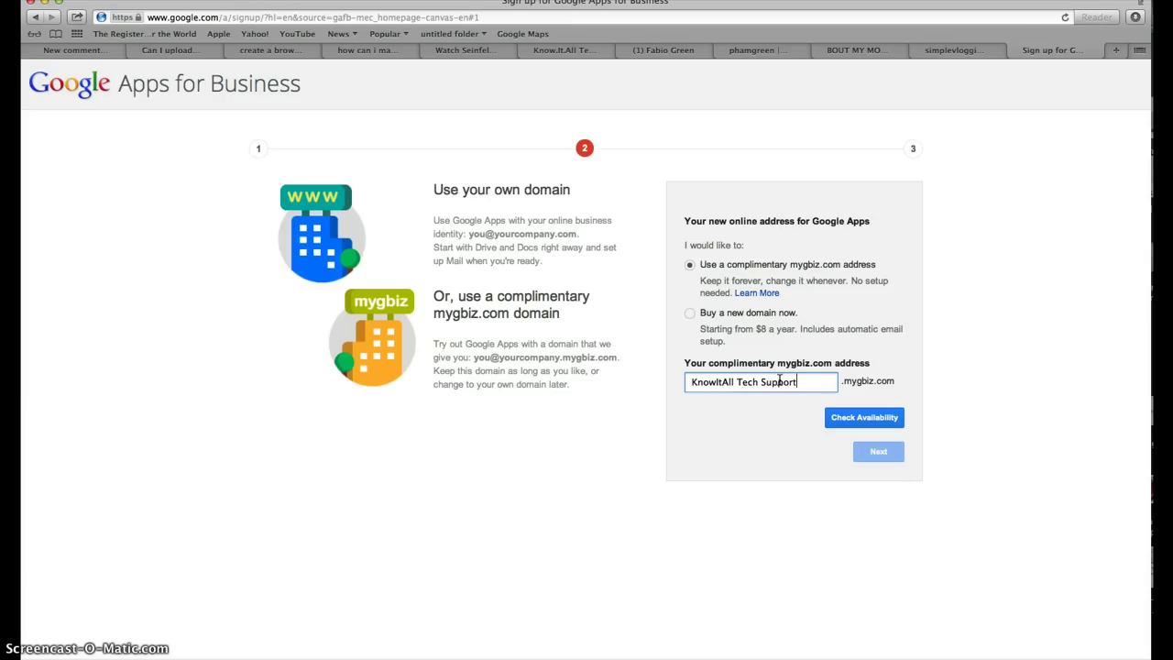
# Remove the spaces so the address reads KnowItAllTechSupport and check its availability.
pyautogui.click(896, 419)
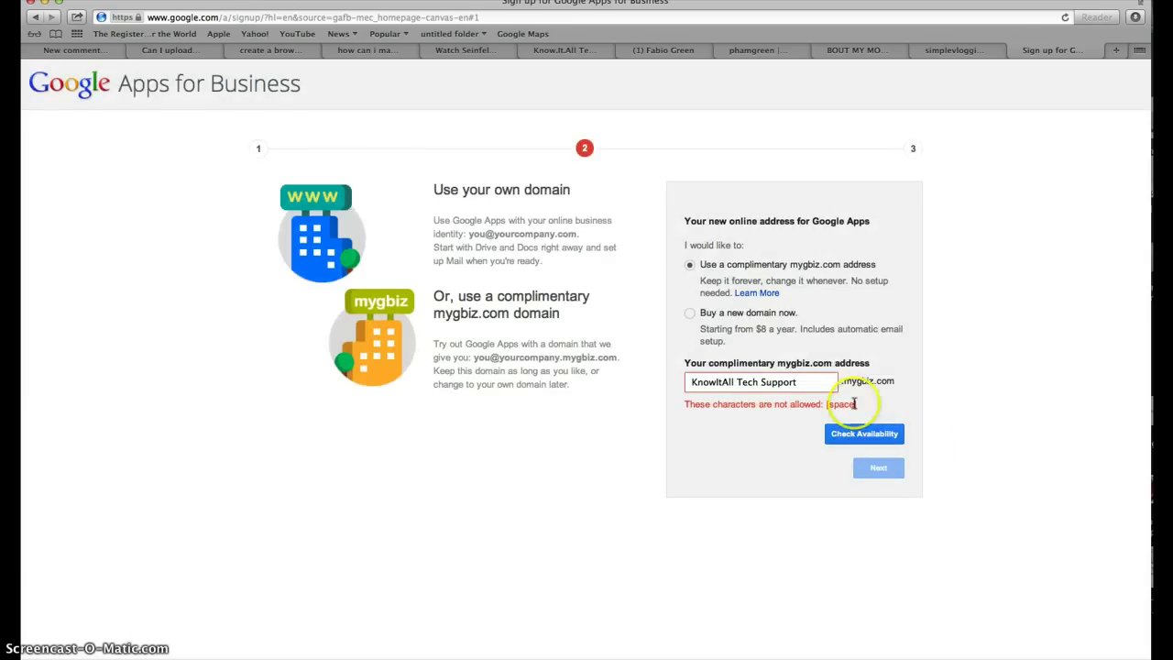
pyautogui.click(733, 381)
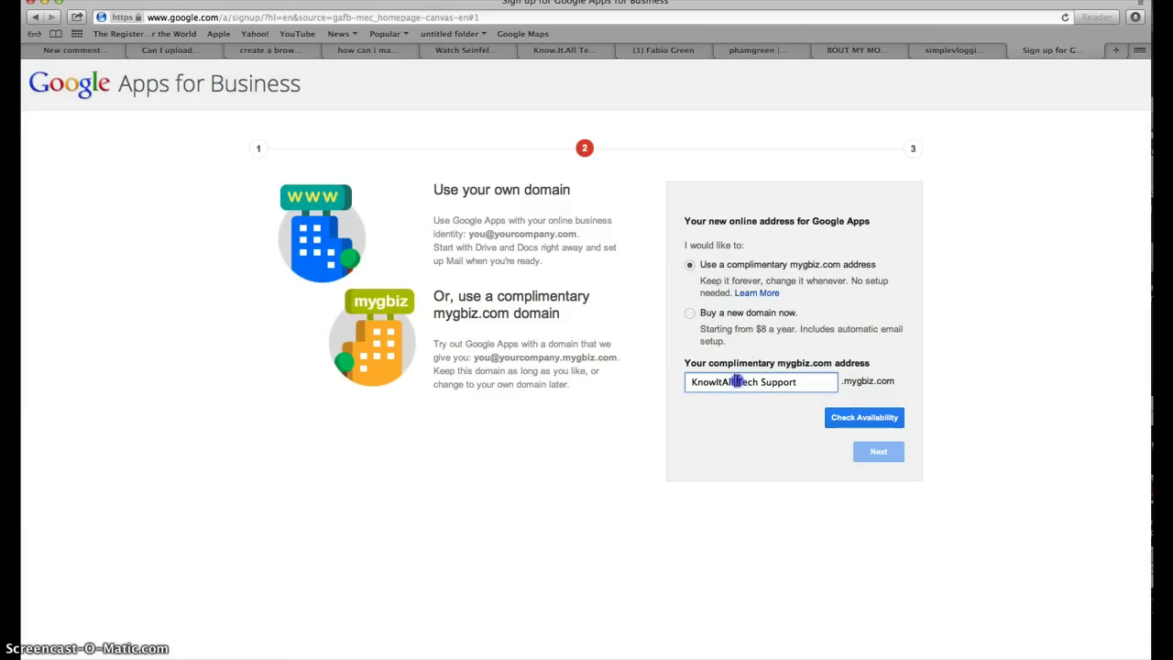
pyautogui.press('BackSpace')
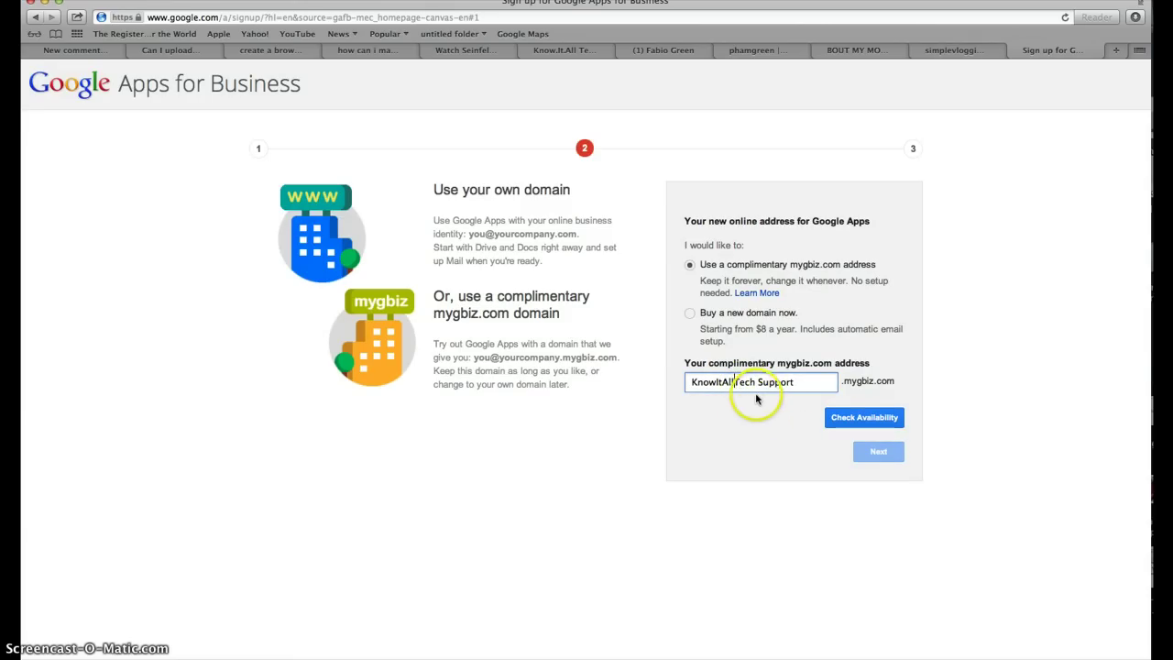
pyautogui.click(758, 383)
pyautogui.press('BackSpace')
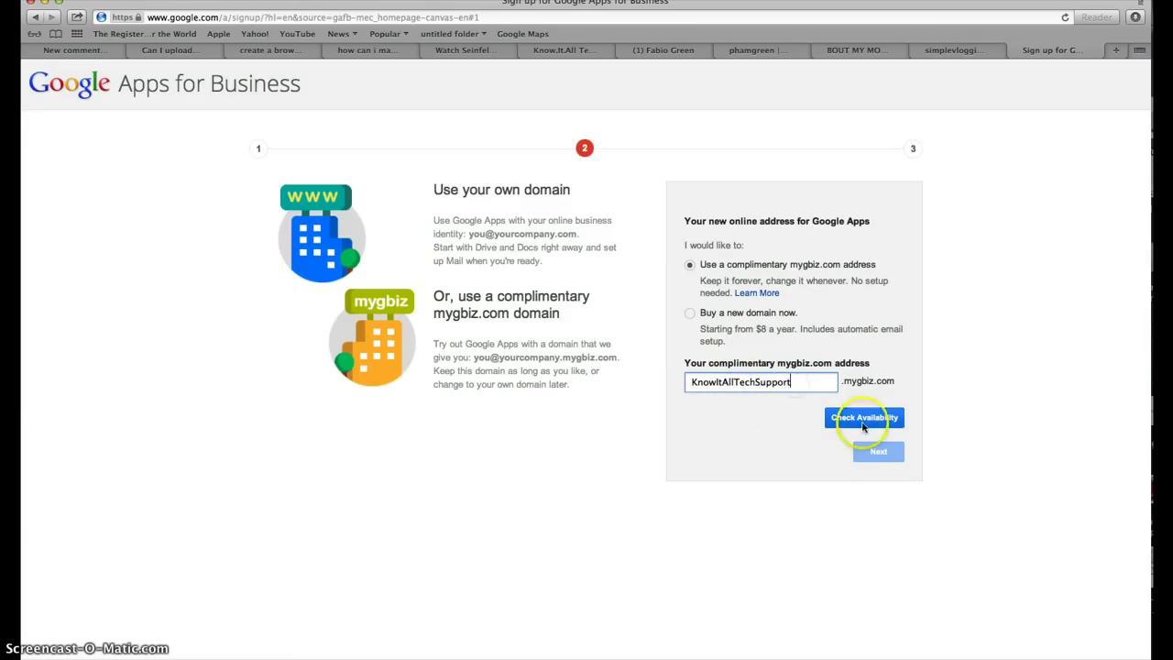
pyautogui.click(862, 420)
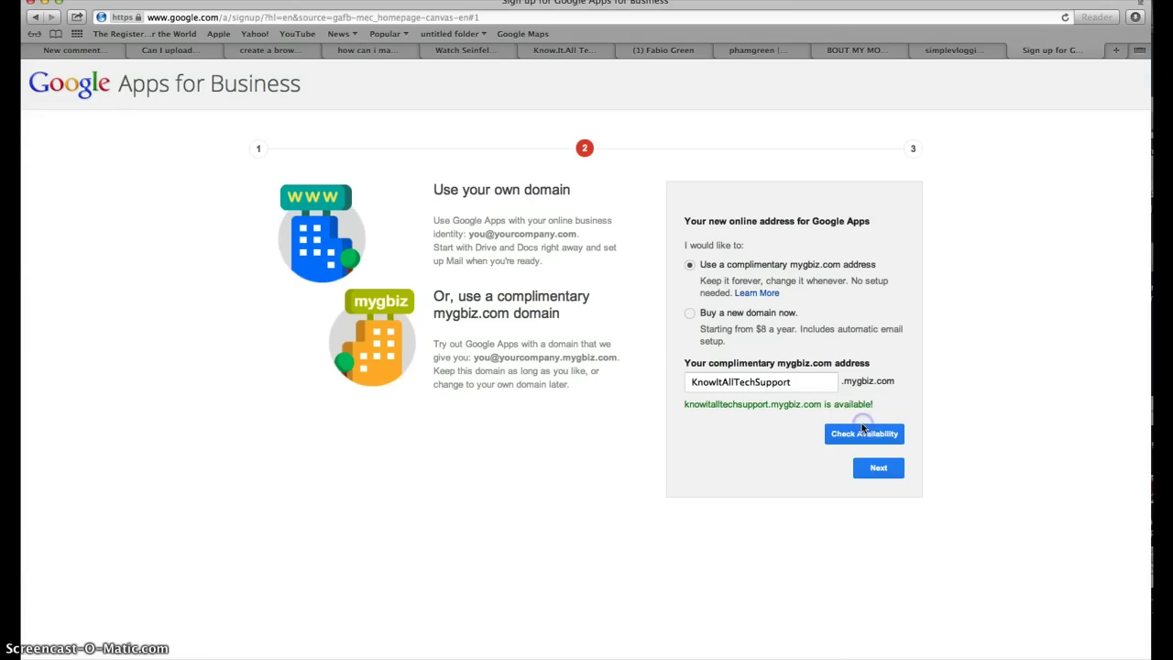
# Select the whole KnowItAllTechSupport address text in the field.
pyautogui.doubleClick(829, 382)
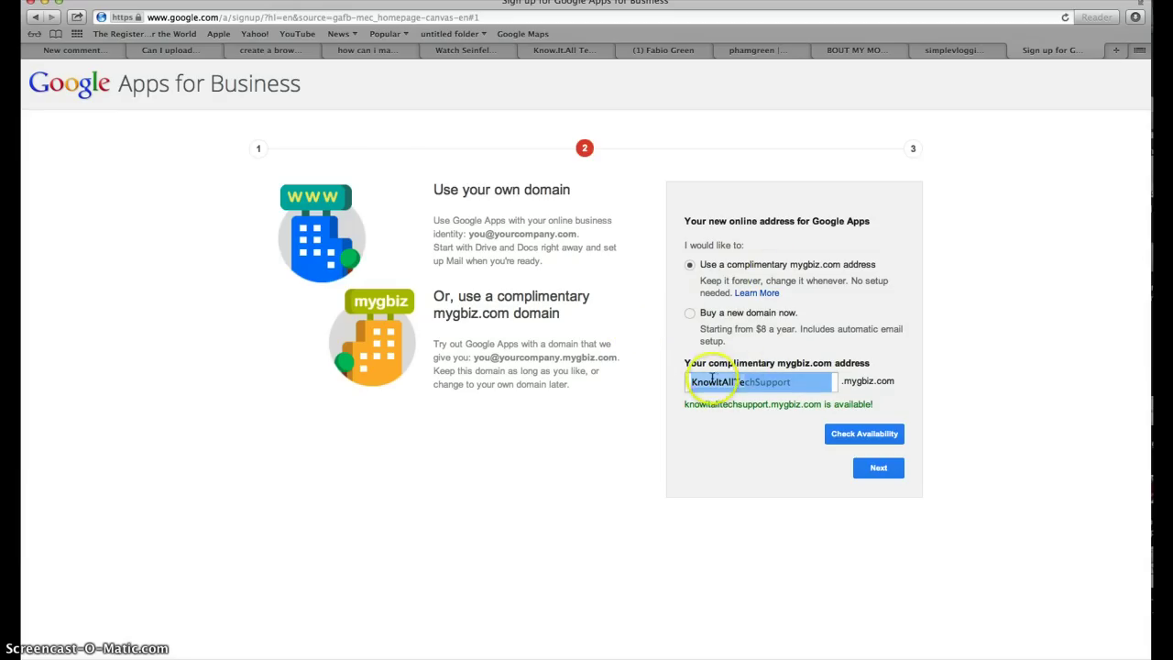
pyautogui.click(791, 383)
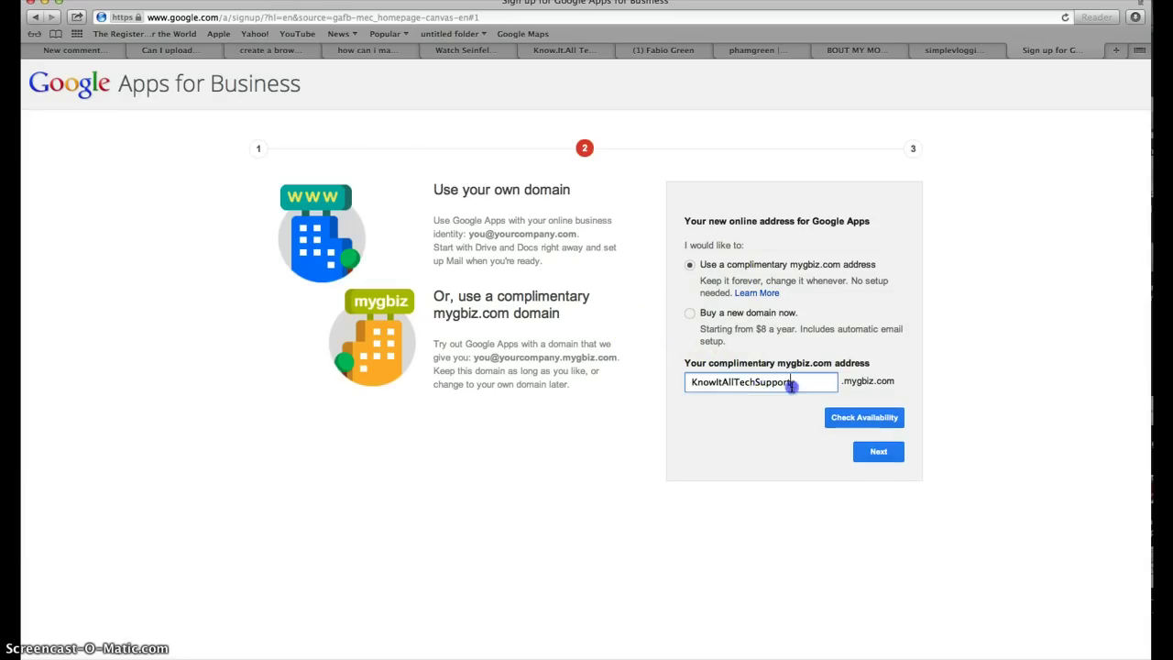
pyautogui.moveTo(791, 383); pyautogui.dragTo(670, 373)
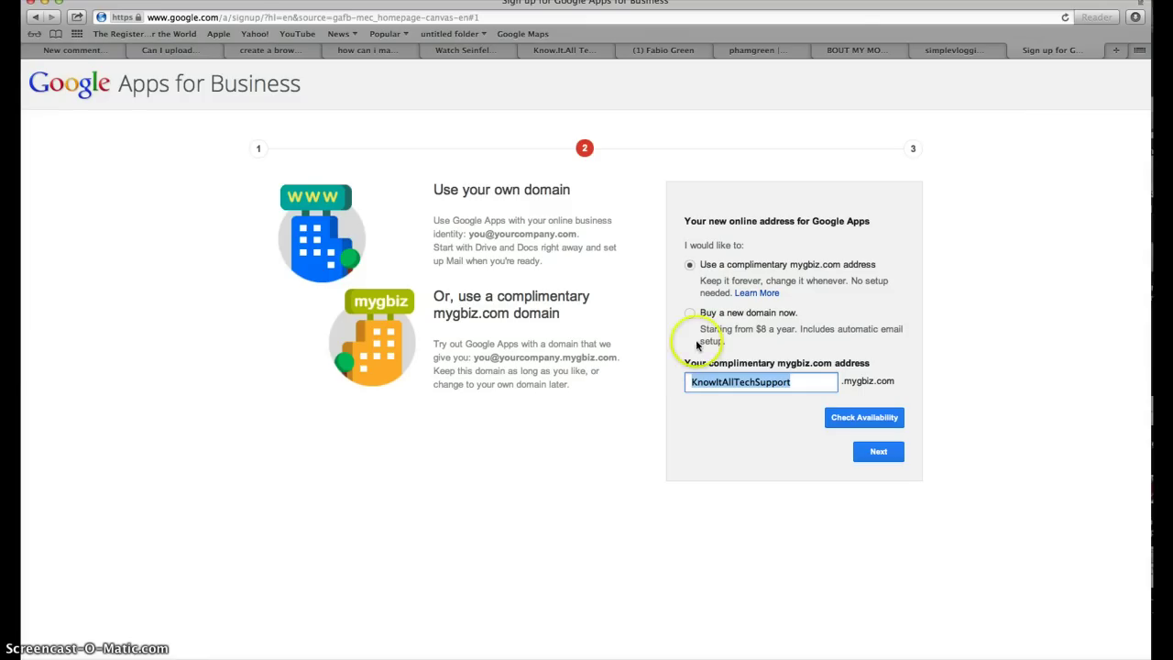
# Switch to 'Buy a new domain now' and enter knowitalltechsupport as the domain name.
pyautogui.click(689, 314)
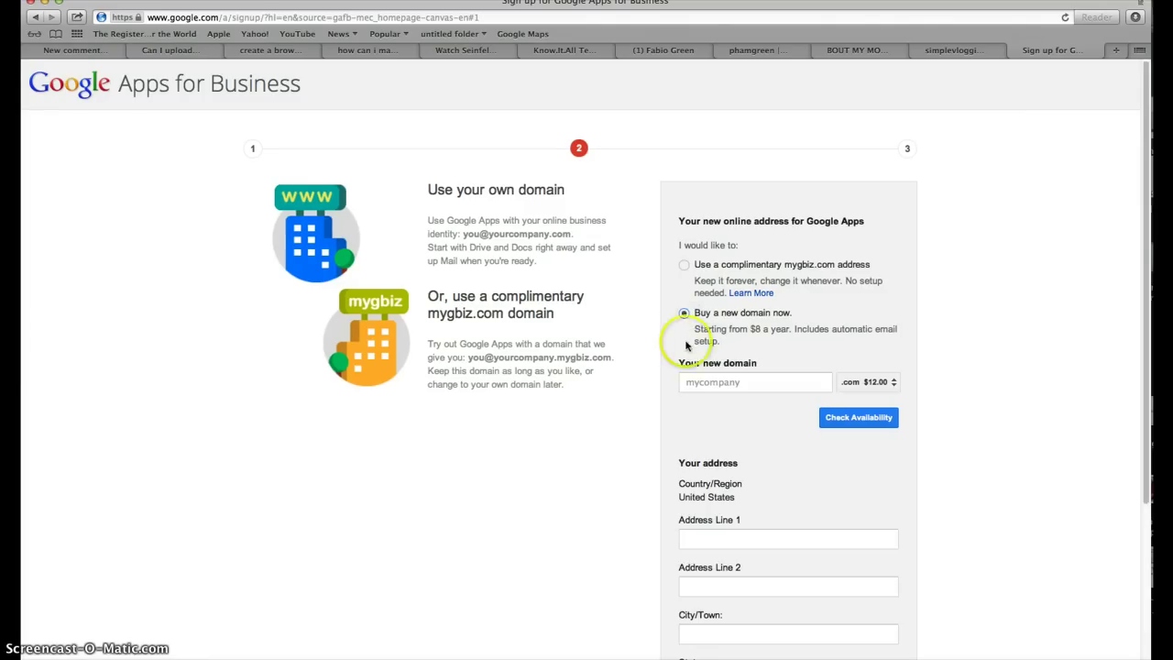
pyautogui.click(708, 379)
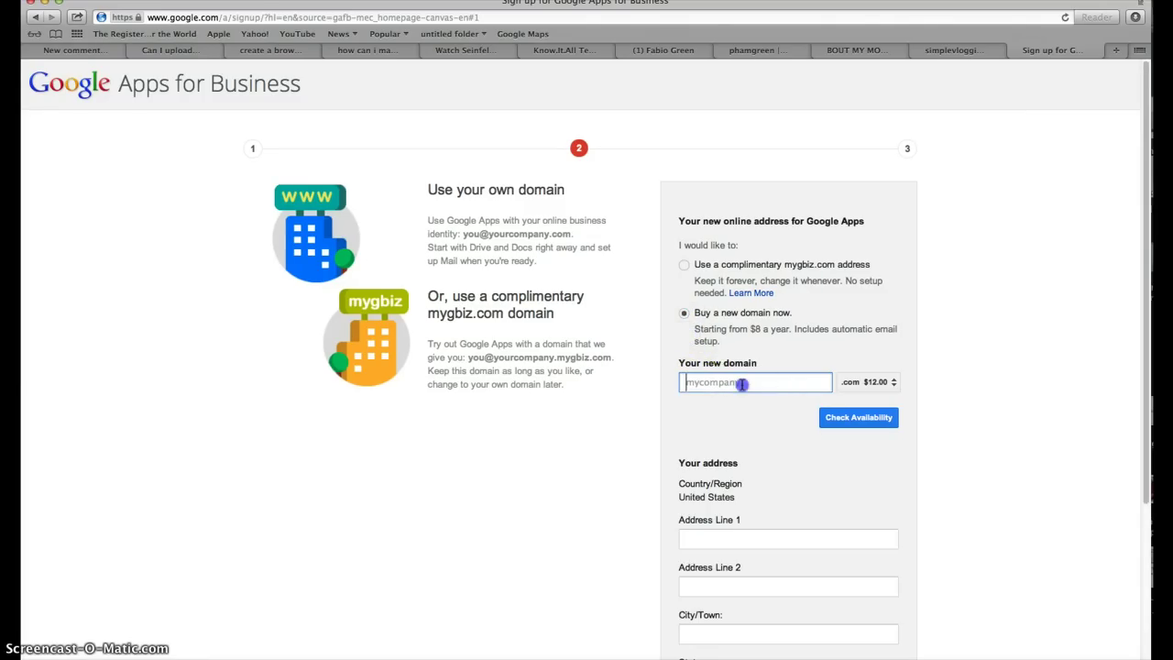
pyautogui.scroll(-2, 724, 374)
pyautogui.scroll(2, 734, 357)
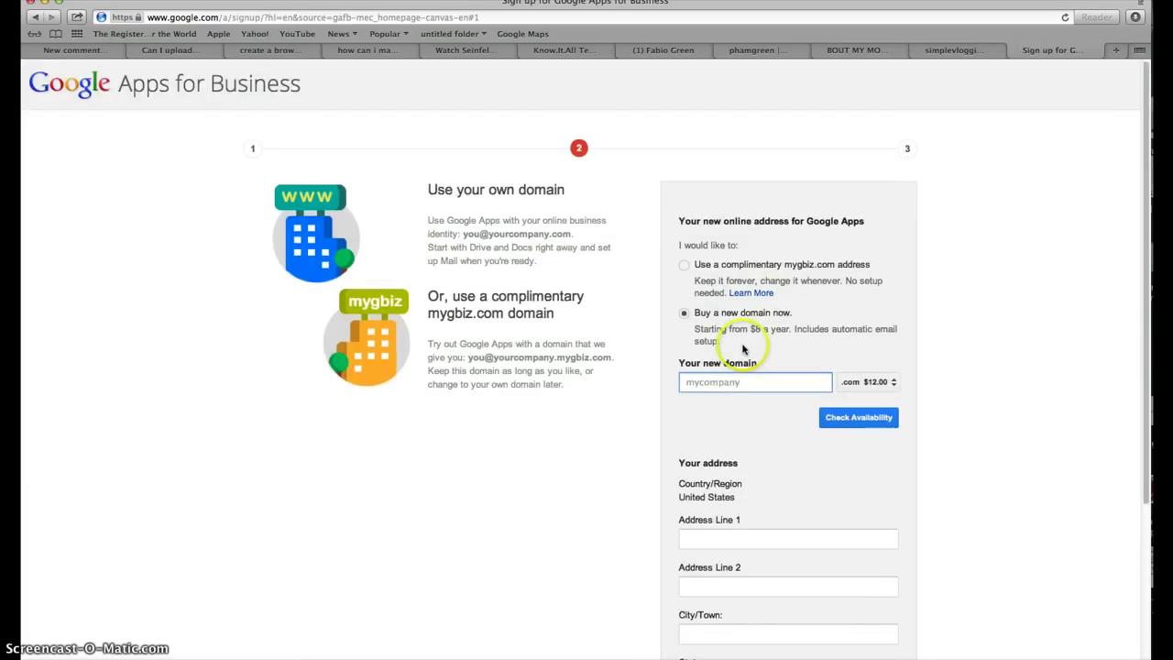
pyautogui.scroll(-2, 596, 467)
pyautogui.scroll(2, 693, 474)
pyautogui.click(702, 382)
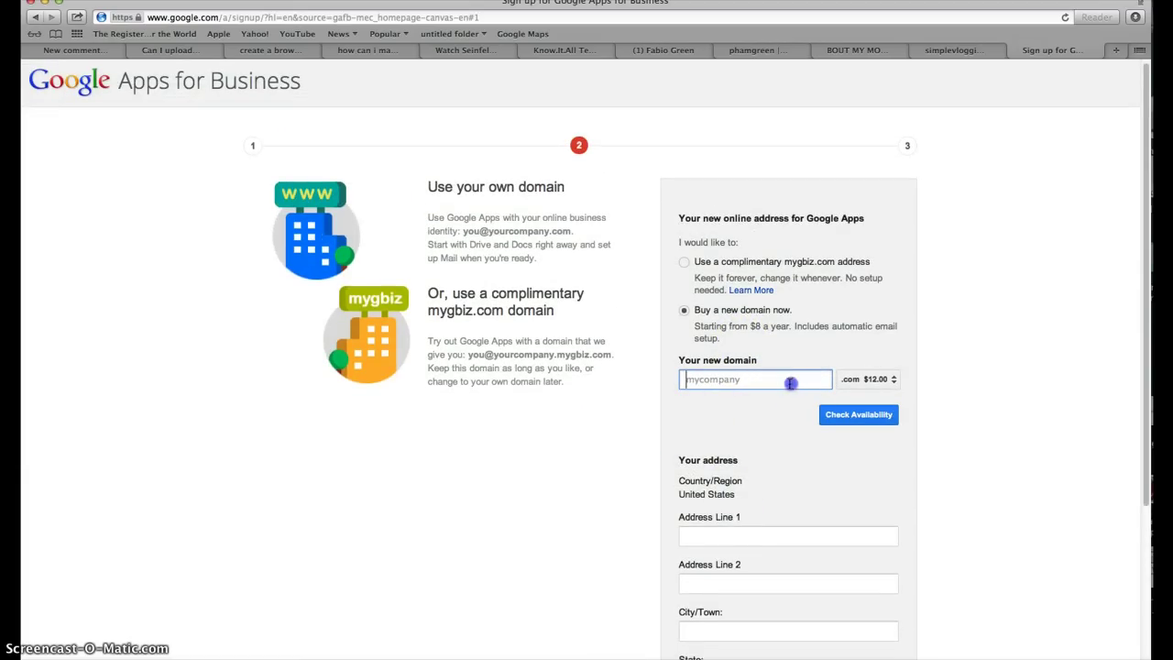
pyautogui.write('knowitalltechsupport')
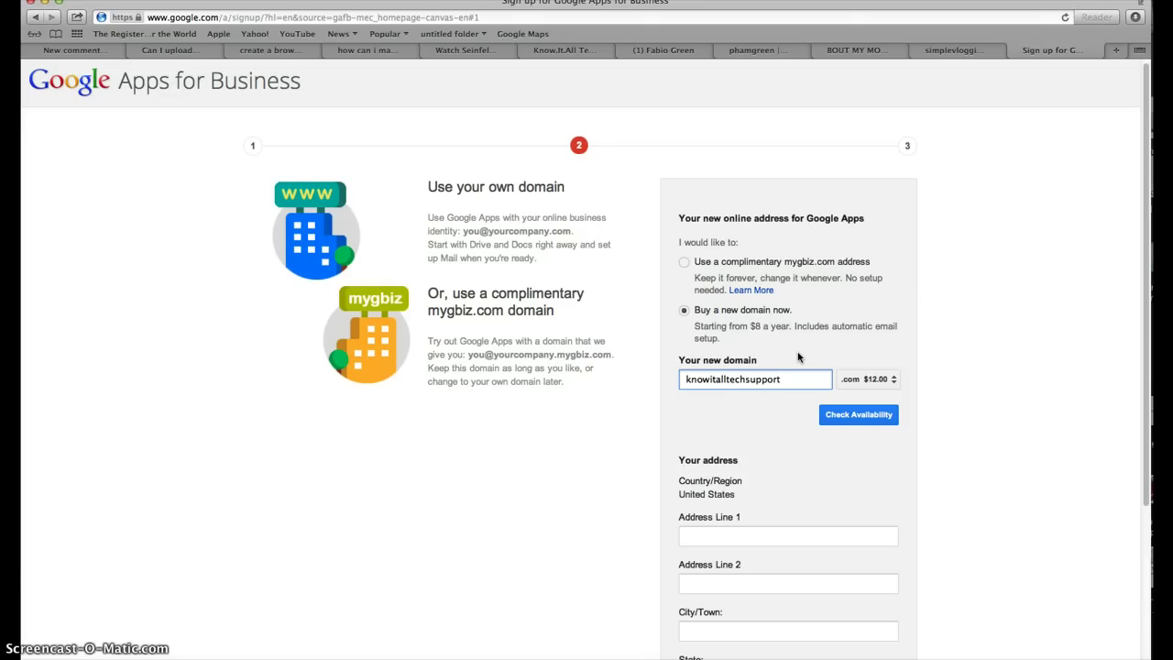
# Confirm knowitalltechsupport.com is available at $12.00.
pyautogui.click(834, 419)
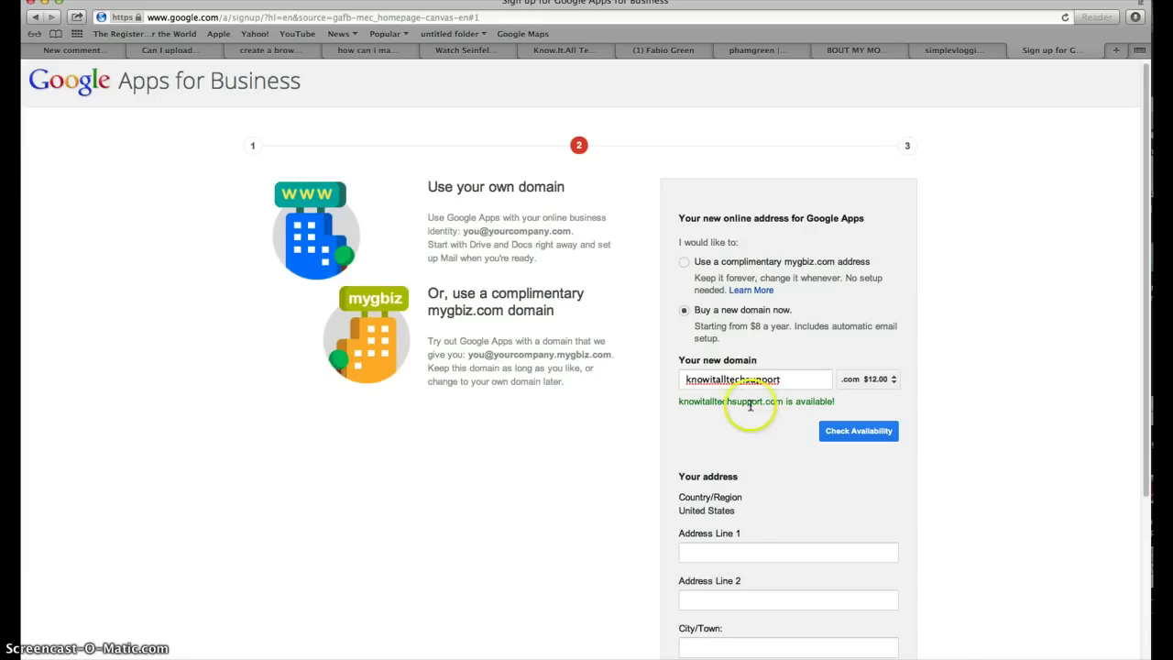
pyautogui.scroll(-3, 774, 448)
pyautogui.scroll(2, 779, 454)
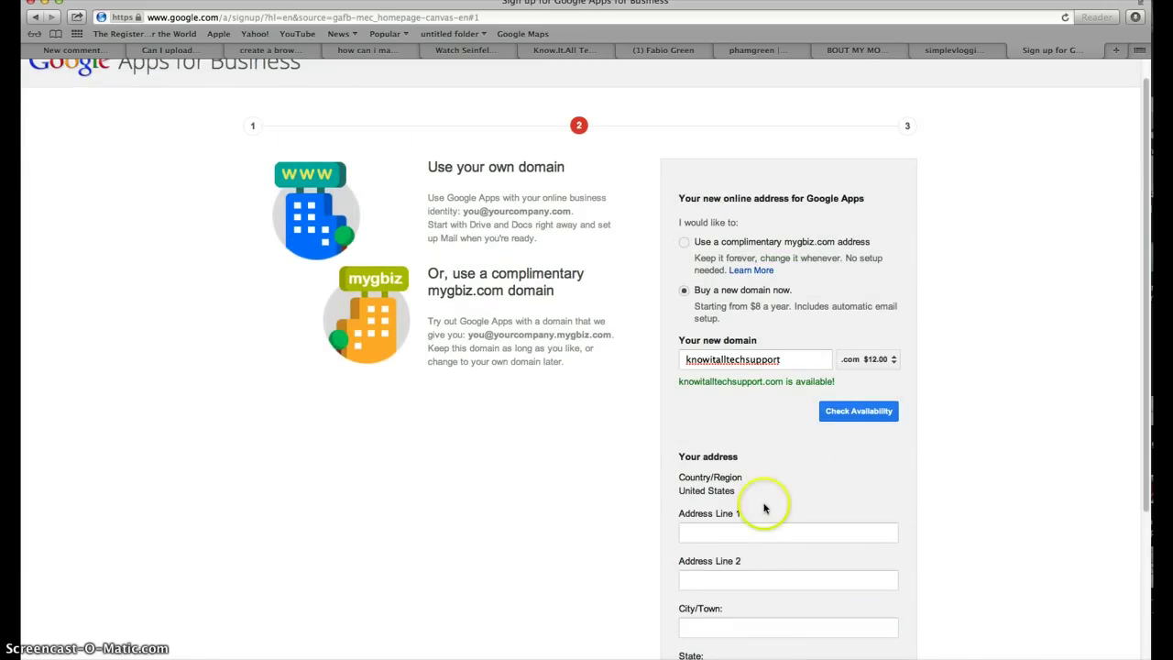
pyautogui.scroll(1, 767, 421)
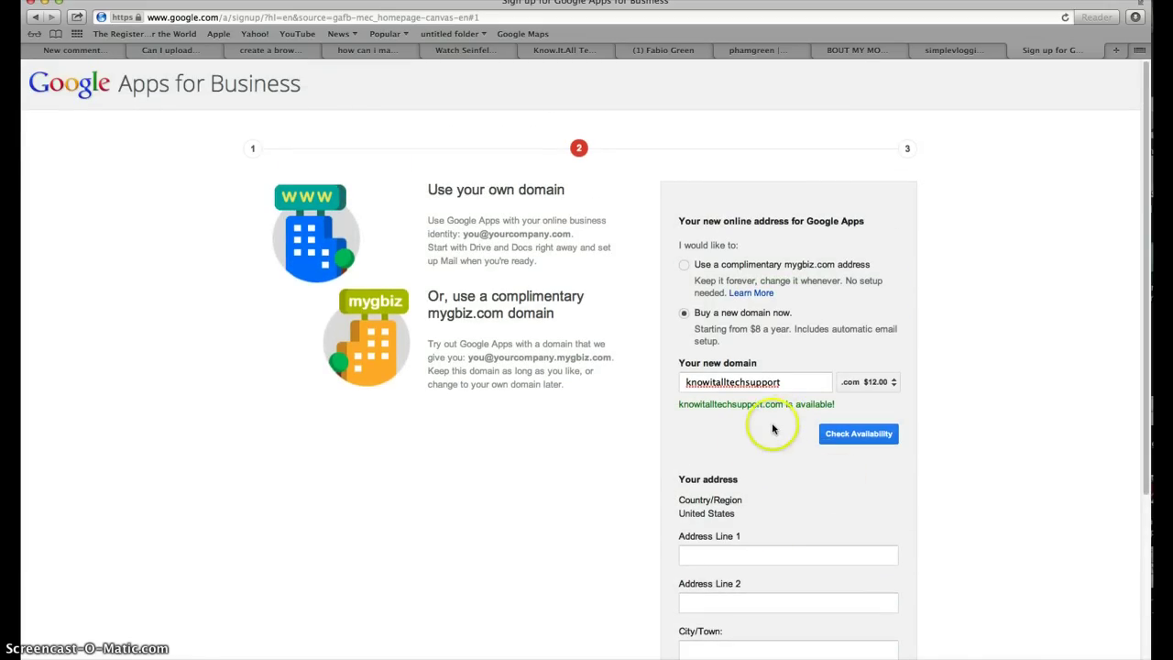
pyautogui.scroll(-5, 788, 431)
pyautogui.scroll(5, 808, 432)
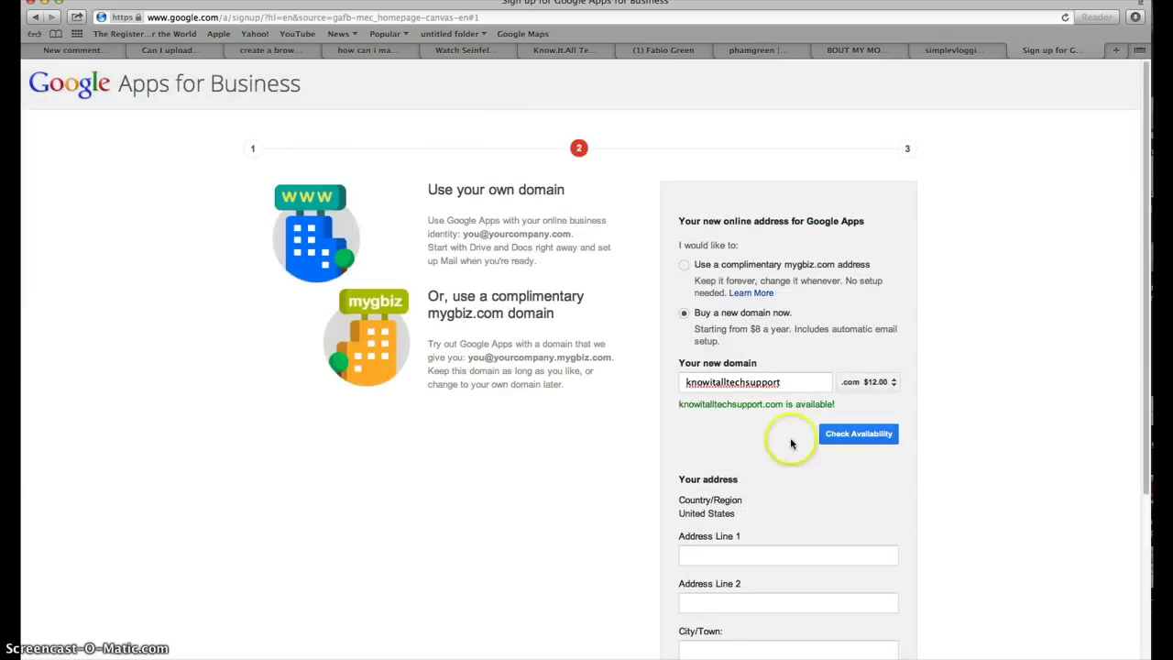
# Return to the complimentary mygbiz.com option and recheck KnowItAllTechSupport's availability.
pyautogui.click(685, 265)
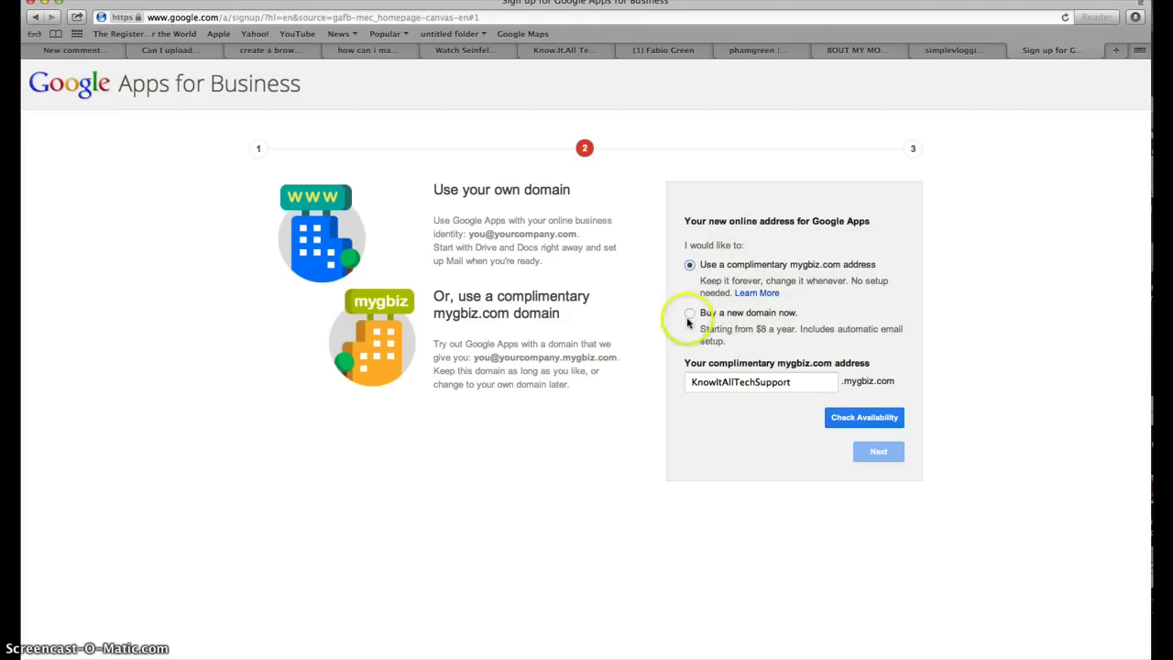
pyautogui.click(867, 419)
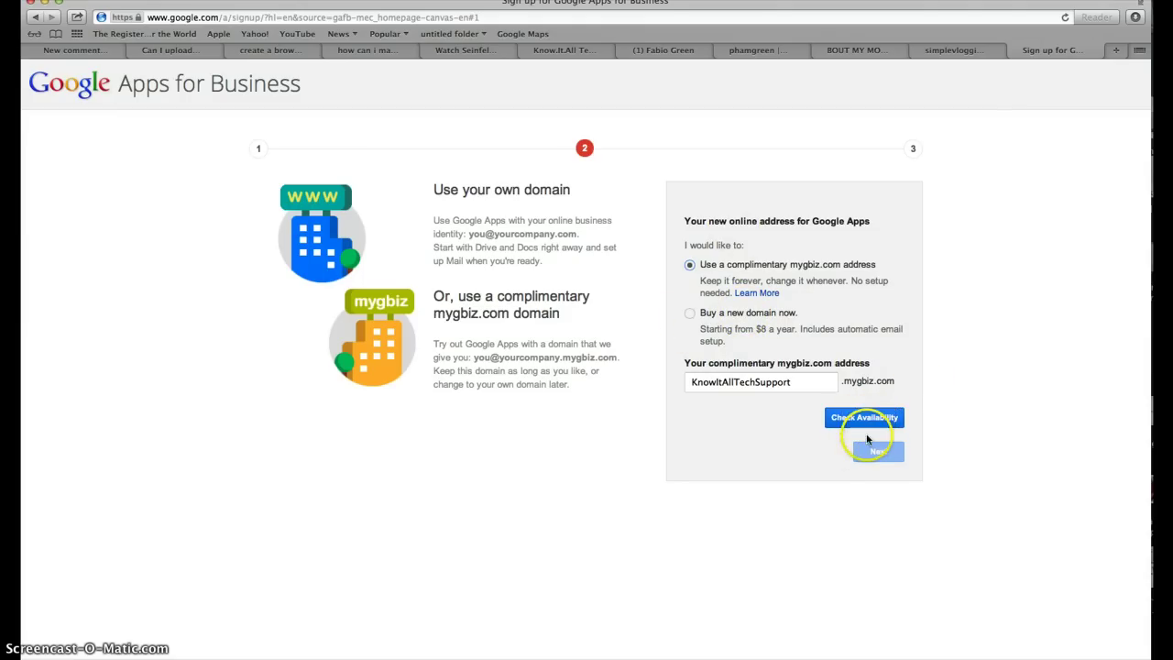
pyautogui.moveTo(757, 381); pyautogui.dragTo(864, 419)
pyautogui.click(877, 455)
pyautogui.click(799, 383)
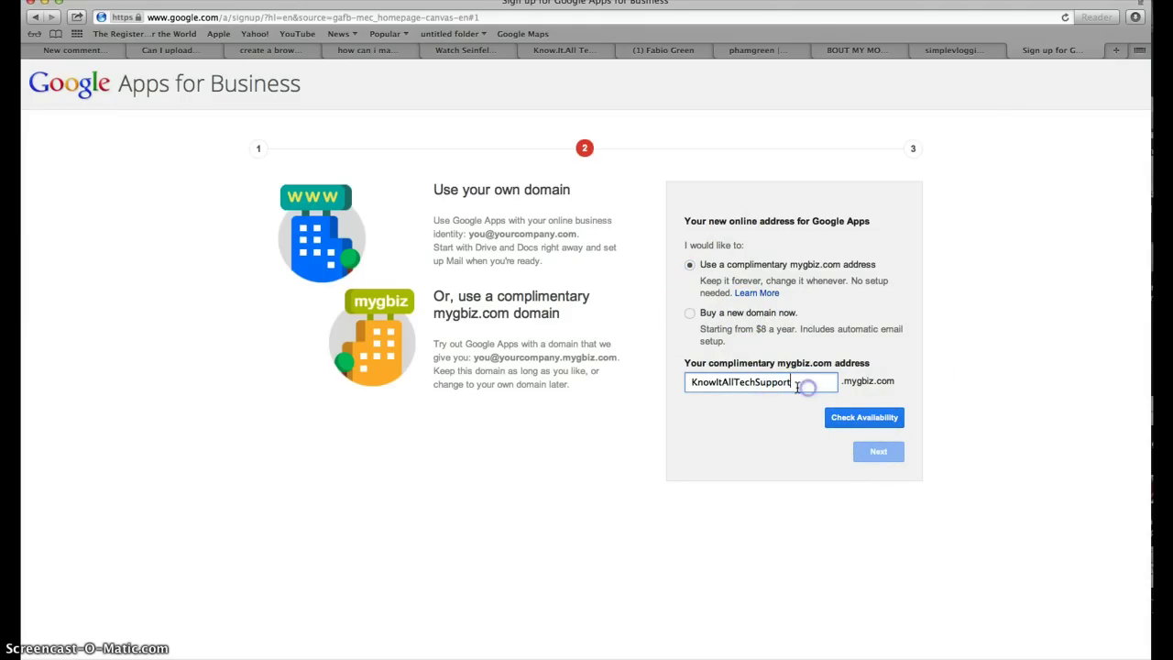
pyautogui.click(865, 423)
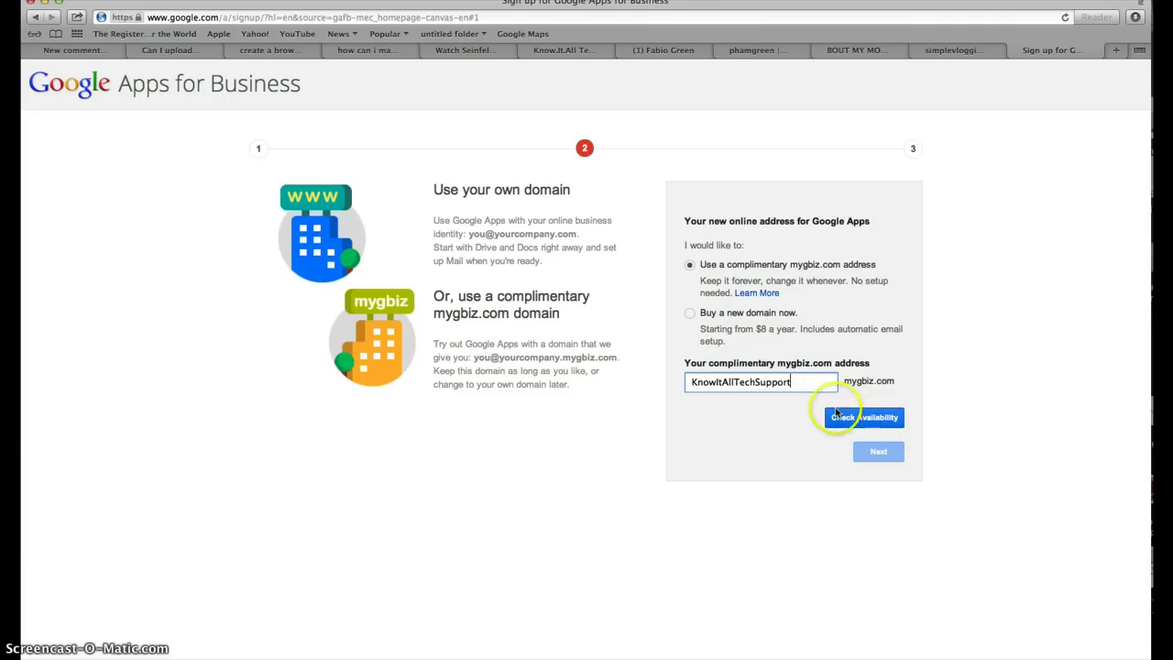
# Continue to account creation and enter the username, password and password confirmation.
pyautogui.click(868, 454)
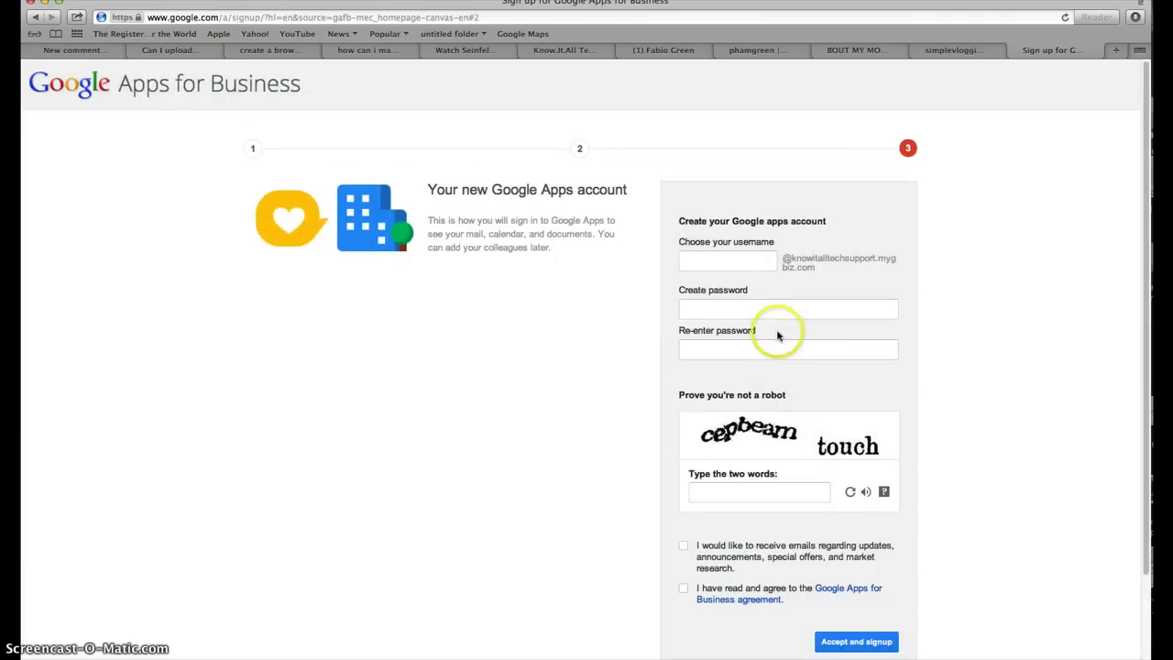
pyautogui.click(747, 263)
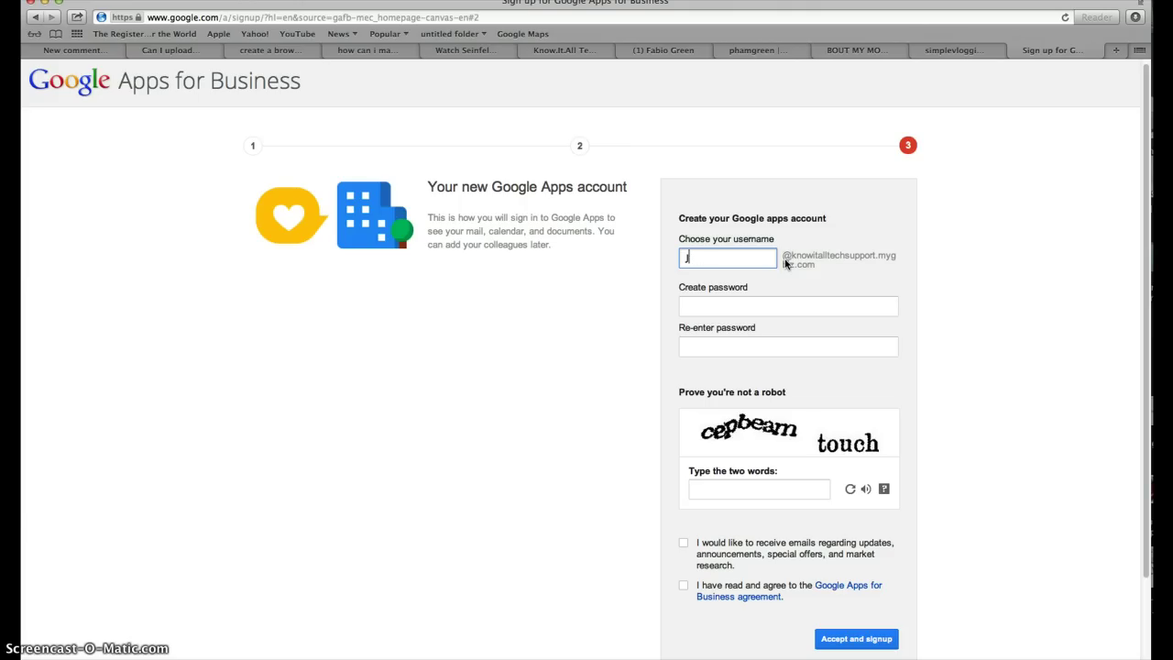
pyautogui.press('Tab')
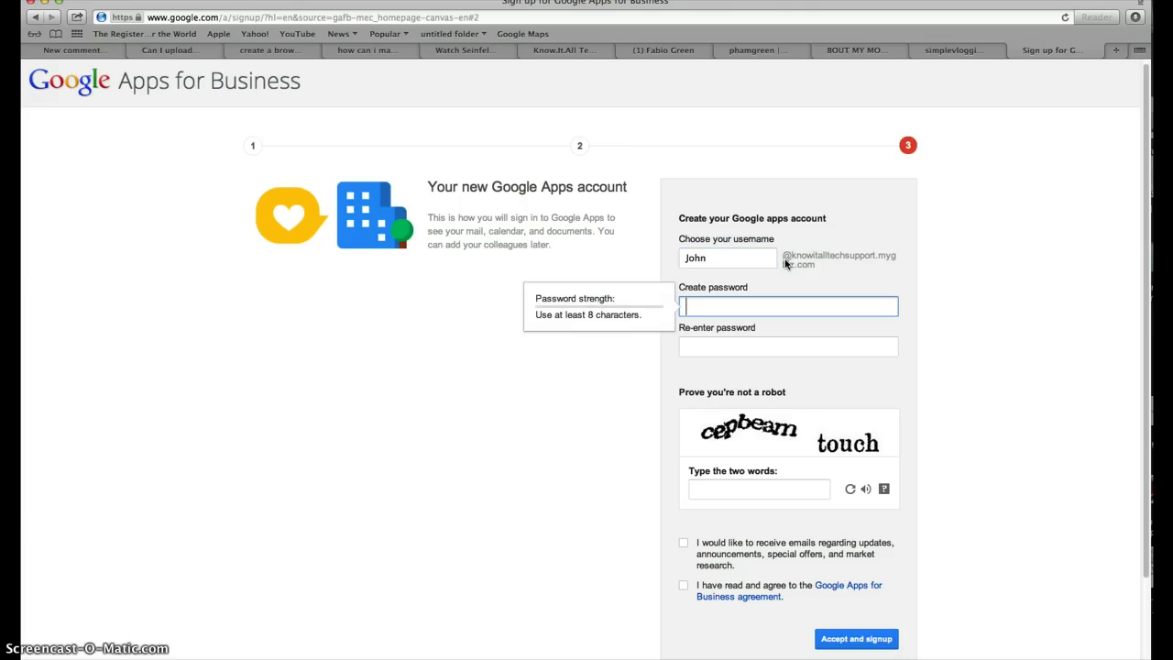
pyautogui.write('••••••••')
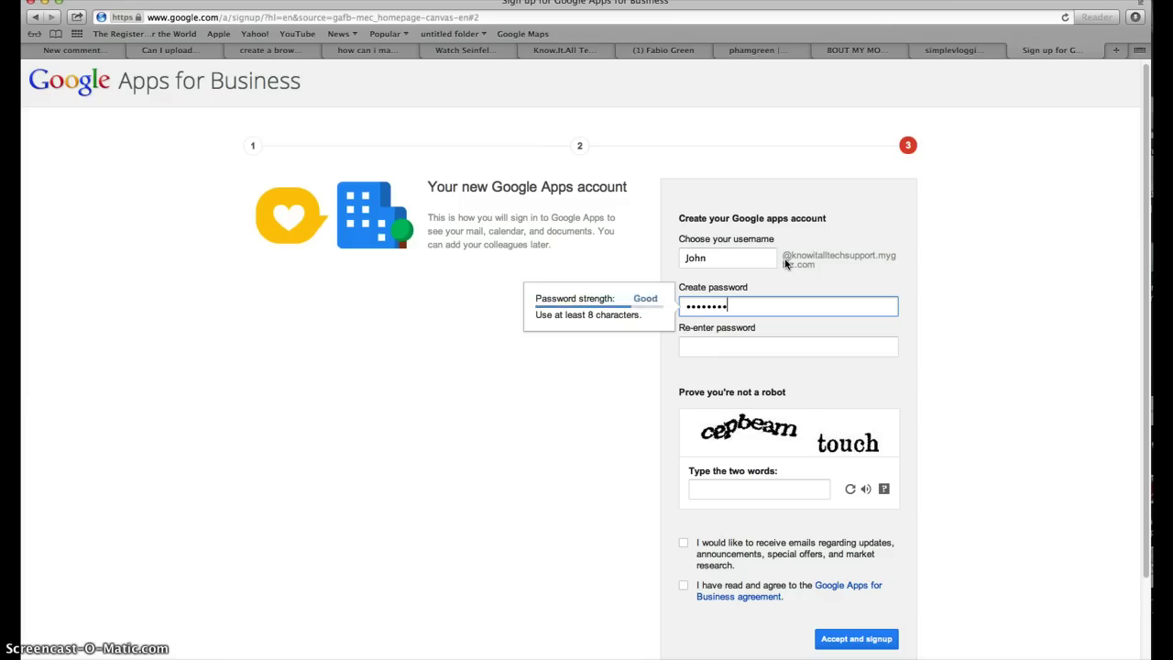
pyautogui.press('Tab')
pyautogui.write('••••••••')
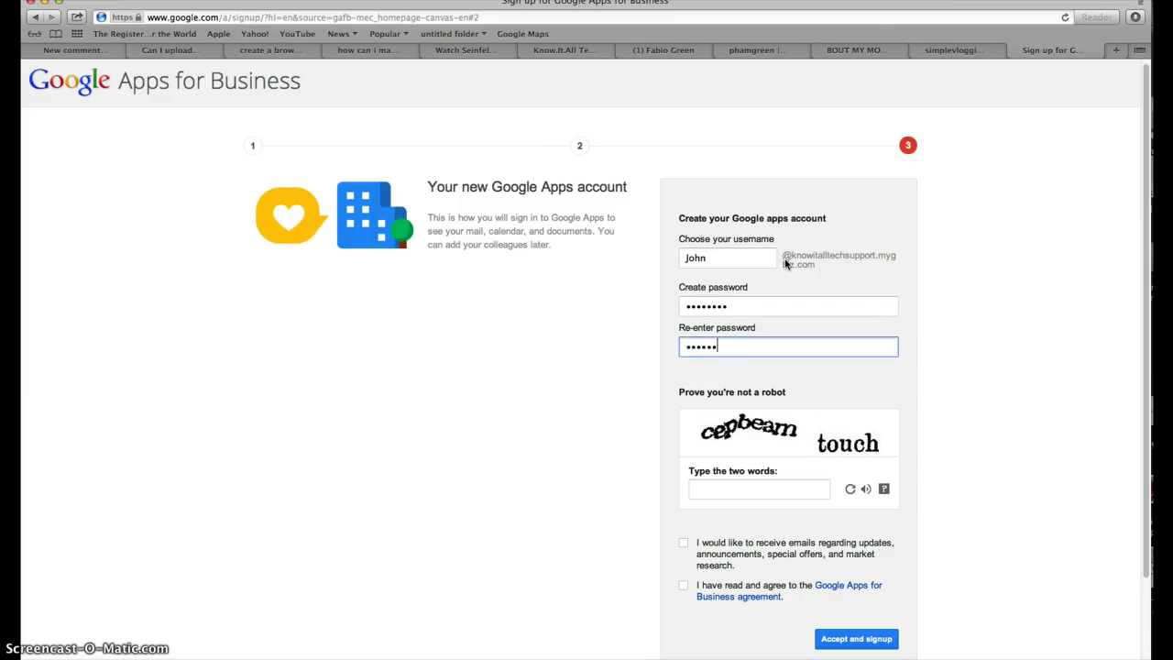
pyautogui.press('Tab')
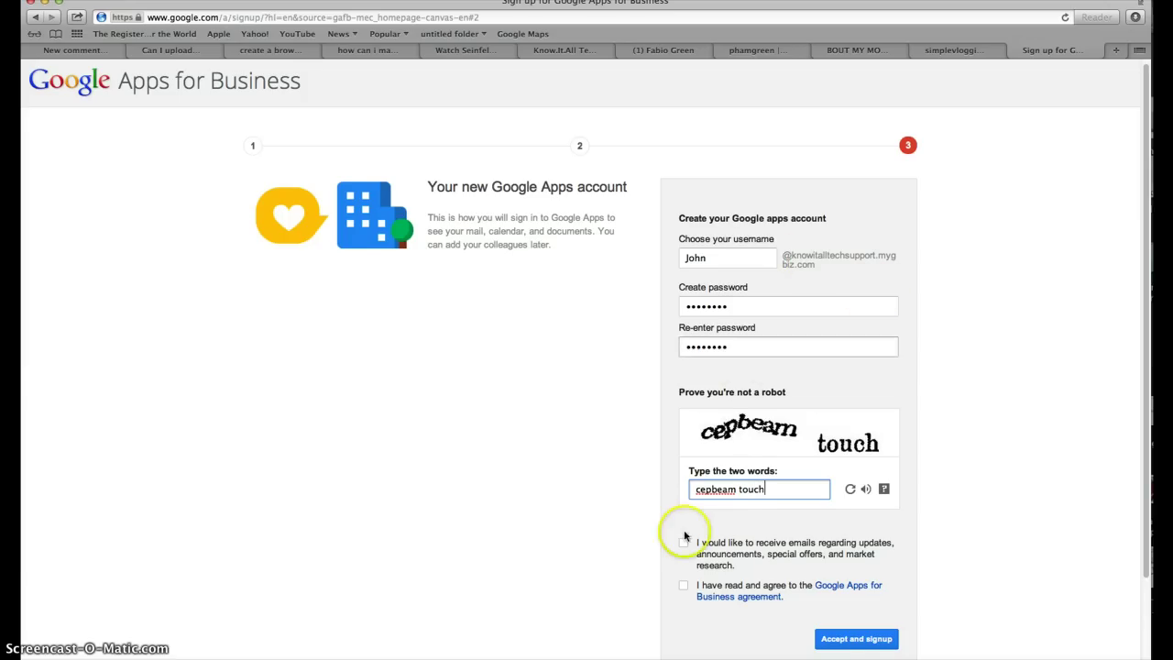
# Tick the agreement, leave update emails unticked, and accept and sign up.
pyautogui.scroll(-2, 689, 537)
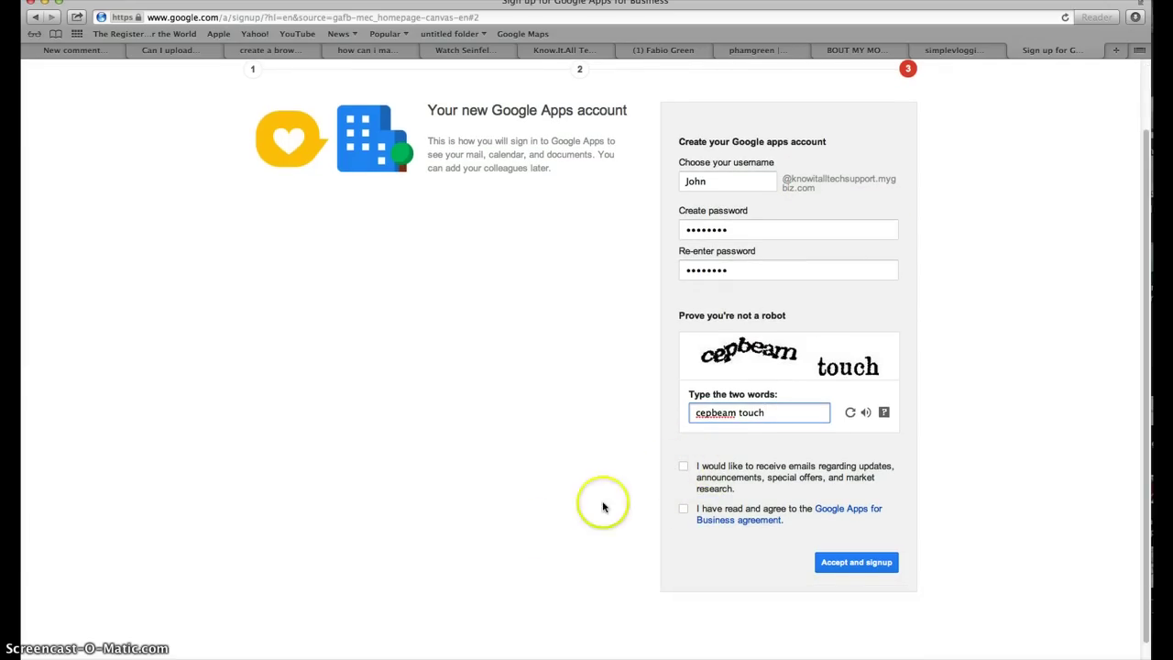
pyautogui.click(684, 511)
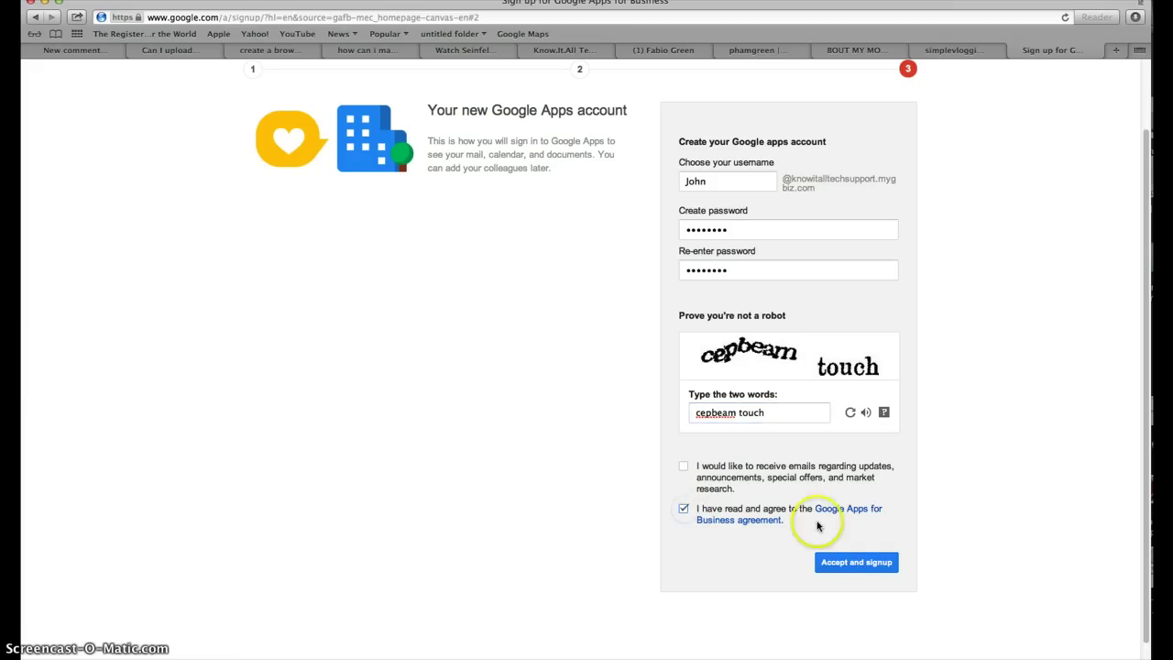
pyautogui.click(702, 471)
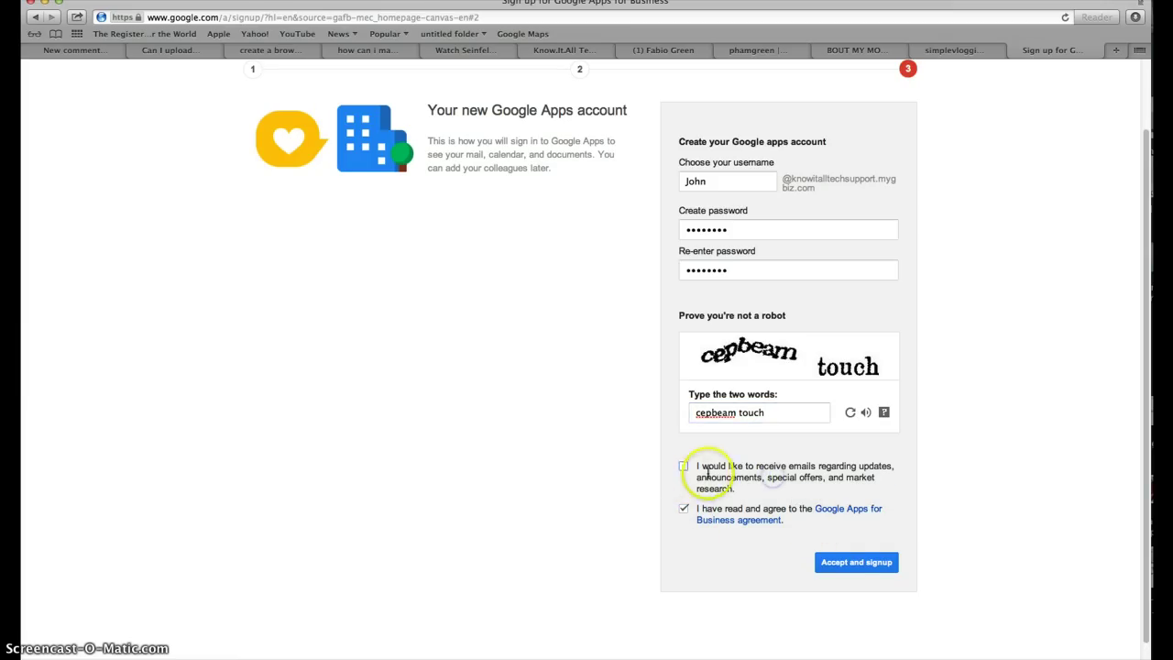
pyautogui.moveTo(694, 479); pyautogui.dragTo(733, 473)
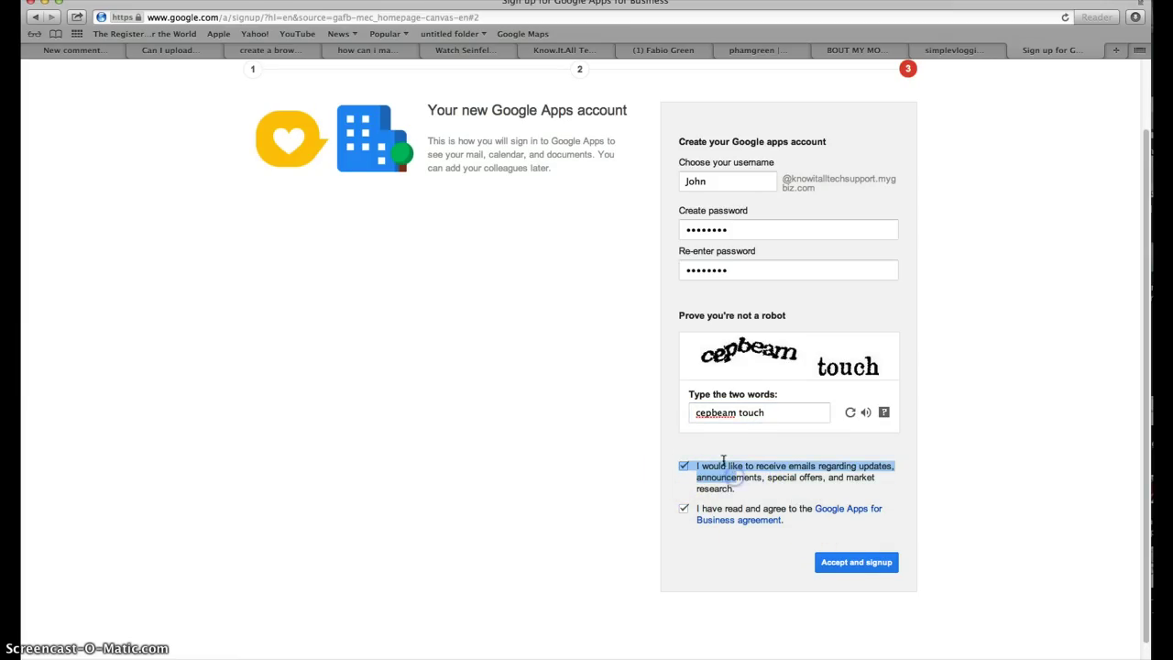
pyautogui.scroll(-1, 733, 473)
pyautogui.click(682, 464)
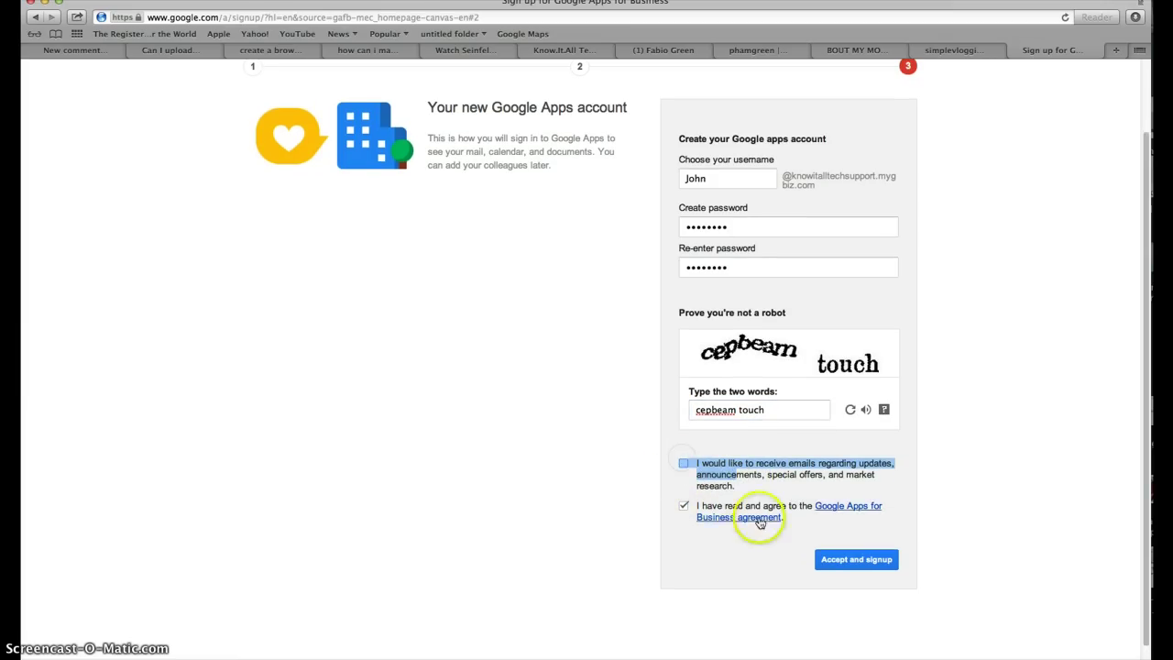
pyautogui.click(848, 560)
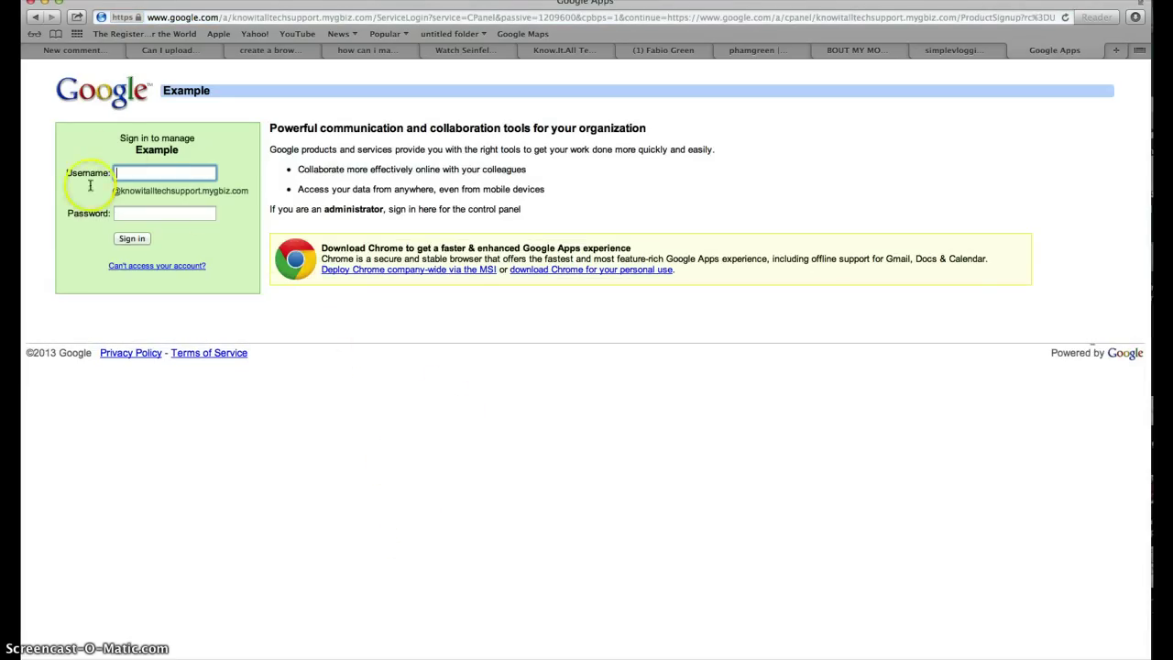
# Highlight the domain suffix shown in the sign-in username field.
pyautogui.moveTo(118, 189); pyautogui.dragTo(235, 188)
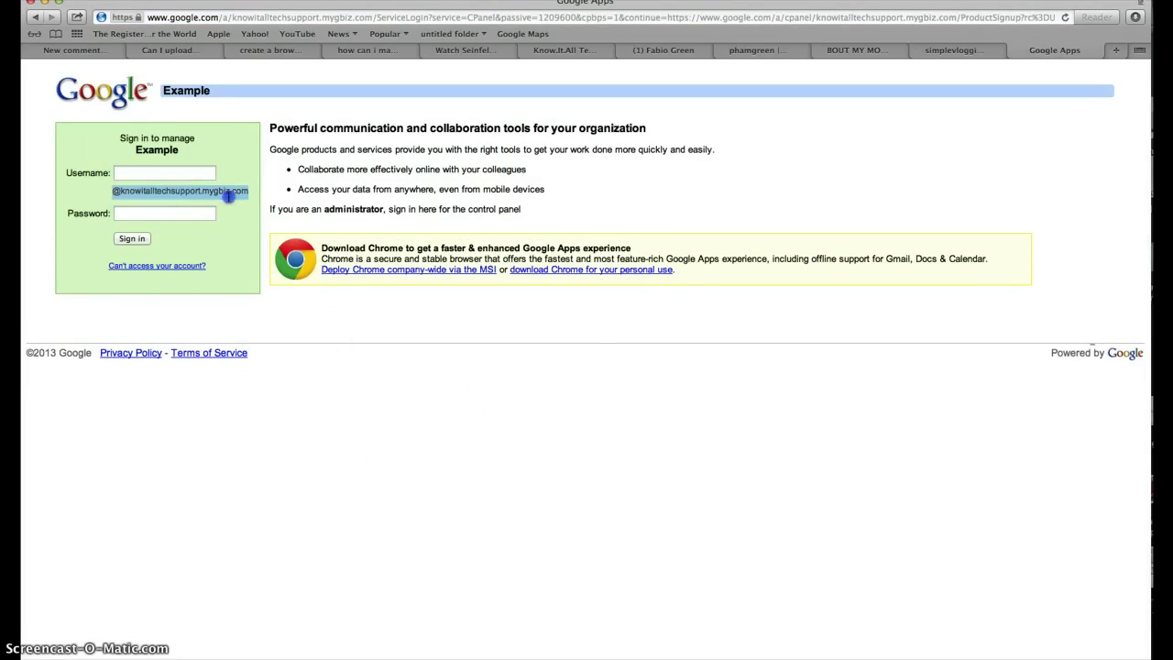
pyautogui.click(249, 189)
pyautogui.moveTo(114, 190); pyautogui.dragTo(230, 192)
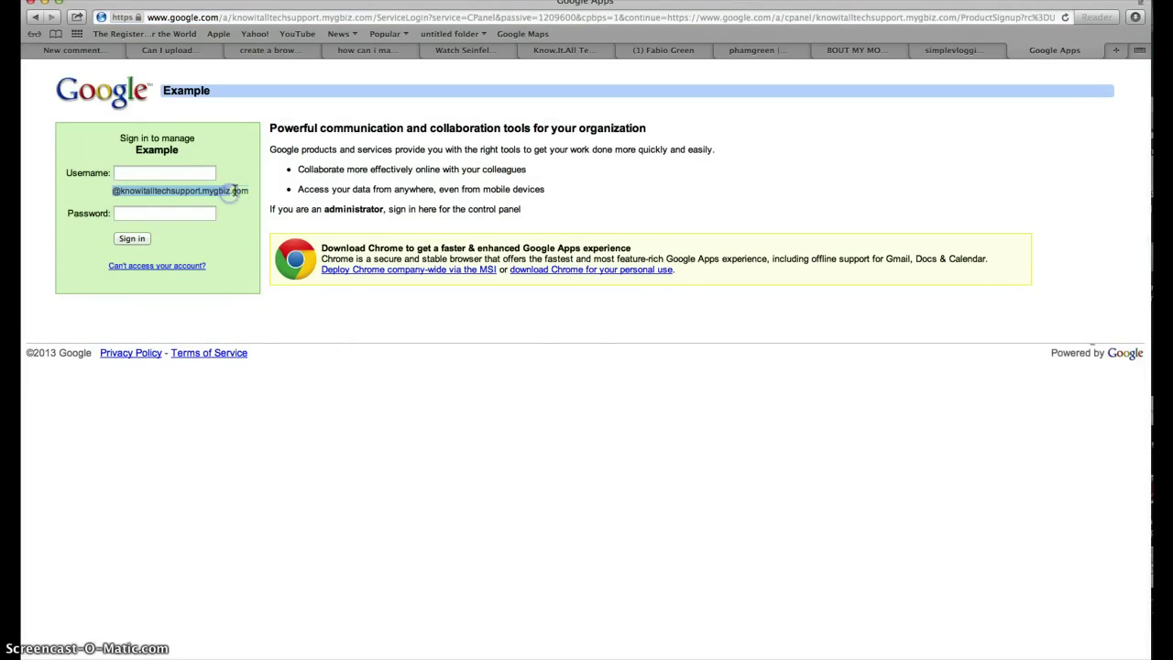
pyautogui.click(230, 192)
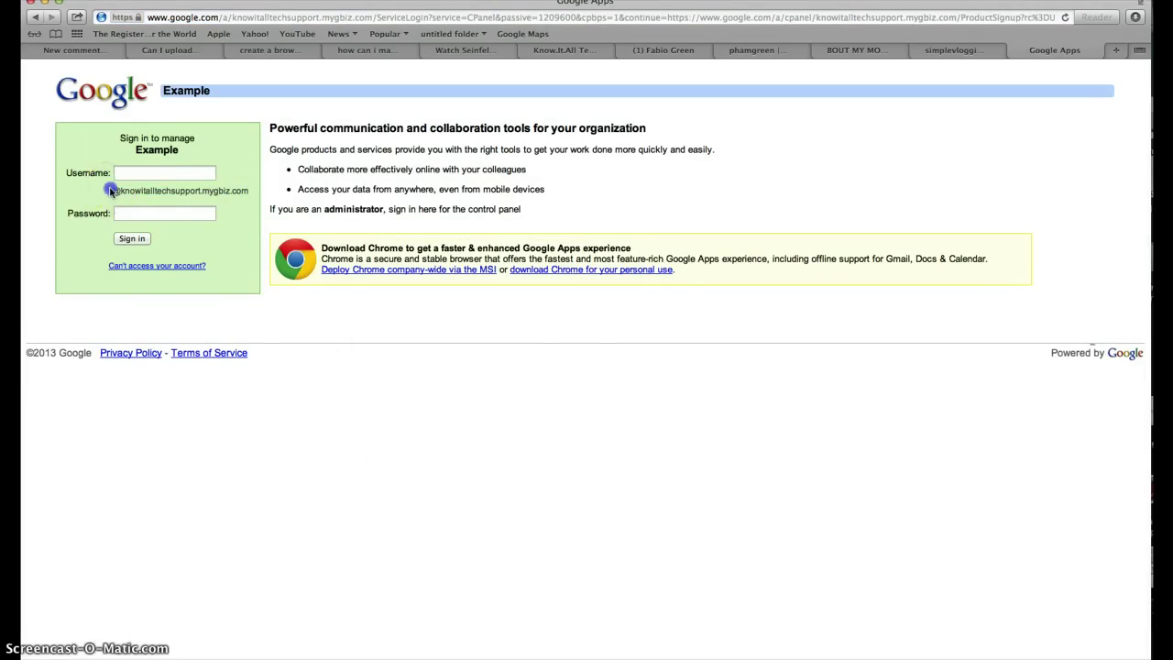
pyautogui.moveTo(112, 191); pyautogui.dragTo(247, 190)
pyautogui.click(246, 190)
# Sign in with the new username and password, declining Safari's password save.
pyautogui.click(166, 169)
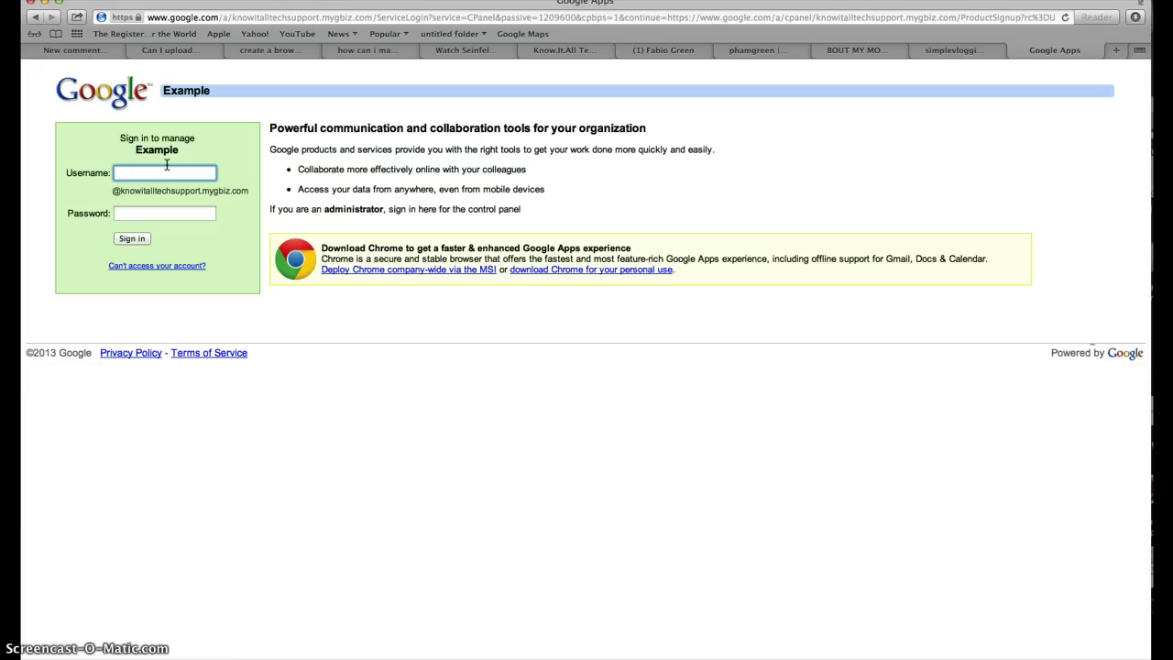
pyautogui.press('Tab')
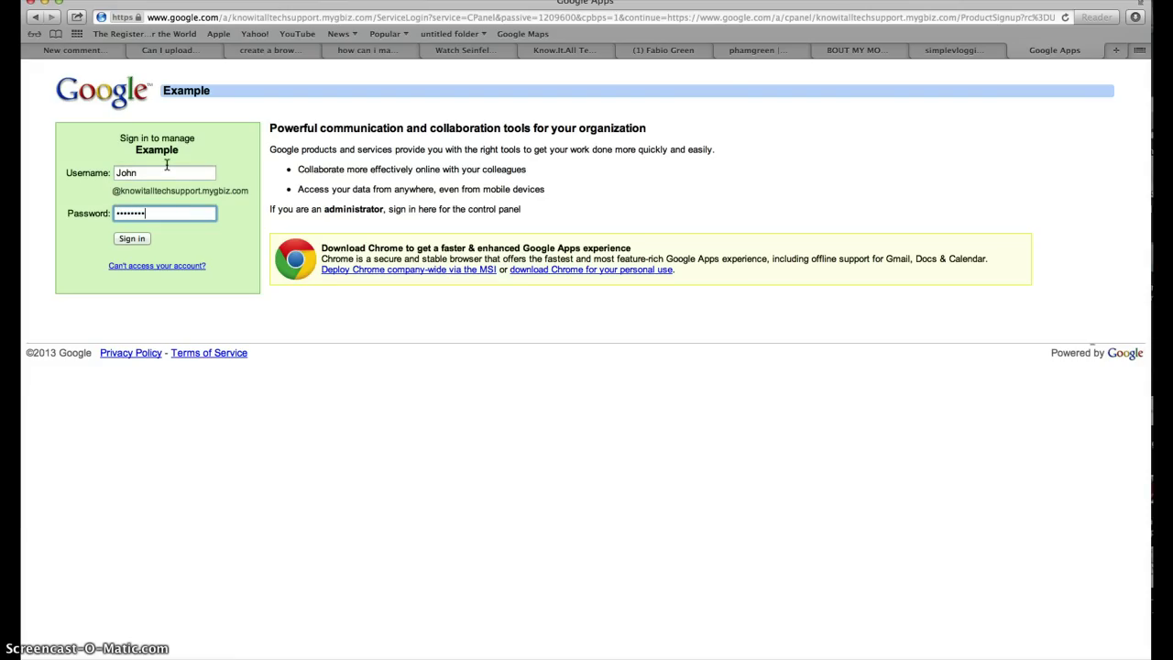
pyautogui.click(138, 239)
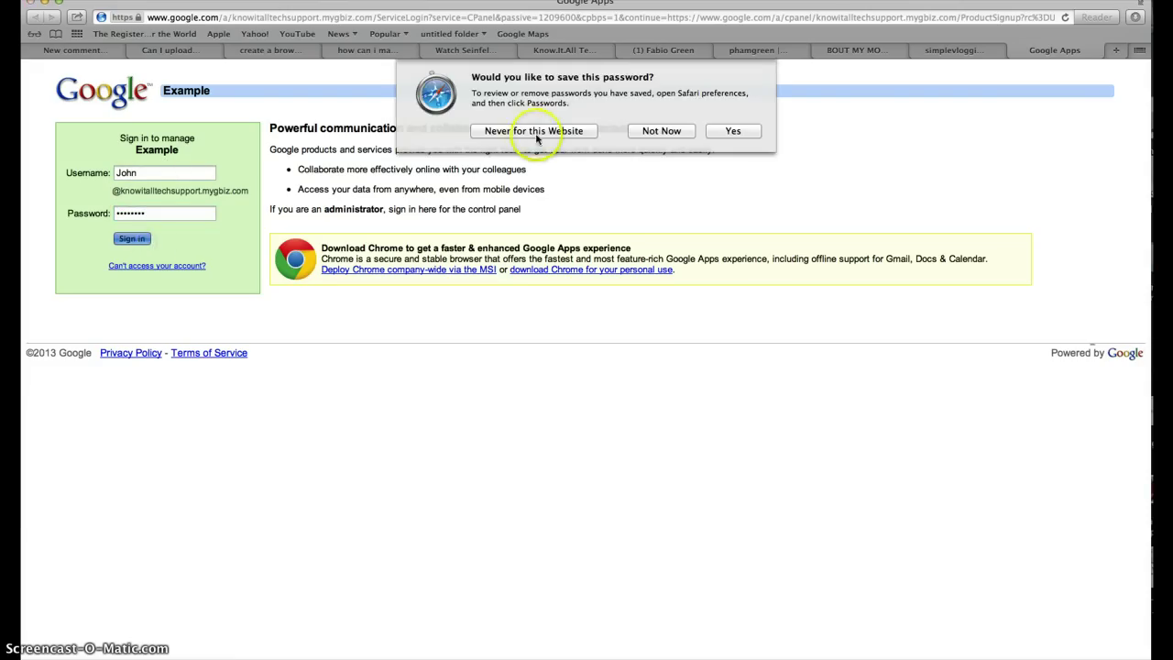
pyautogui.click(640, 133)
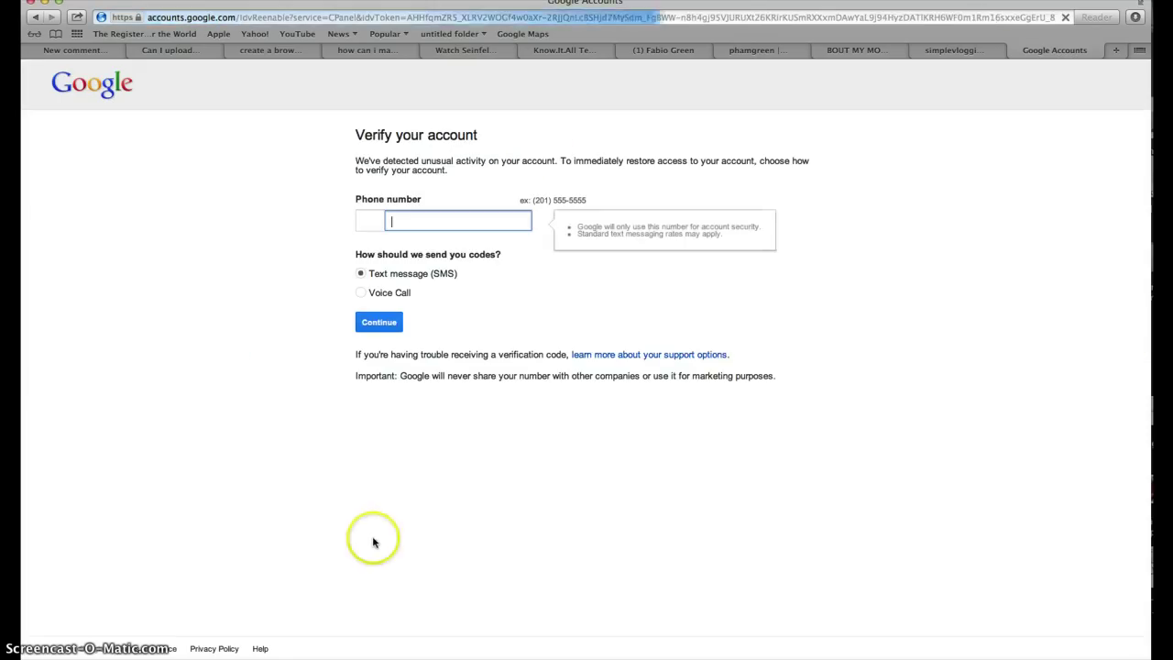
# Enter the phone number for Text message (SMS) verification and submit it.
pyautogui.click(411, 222)
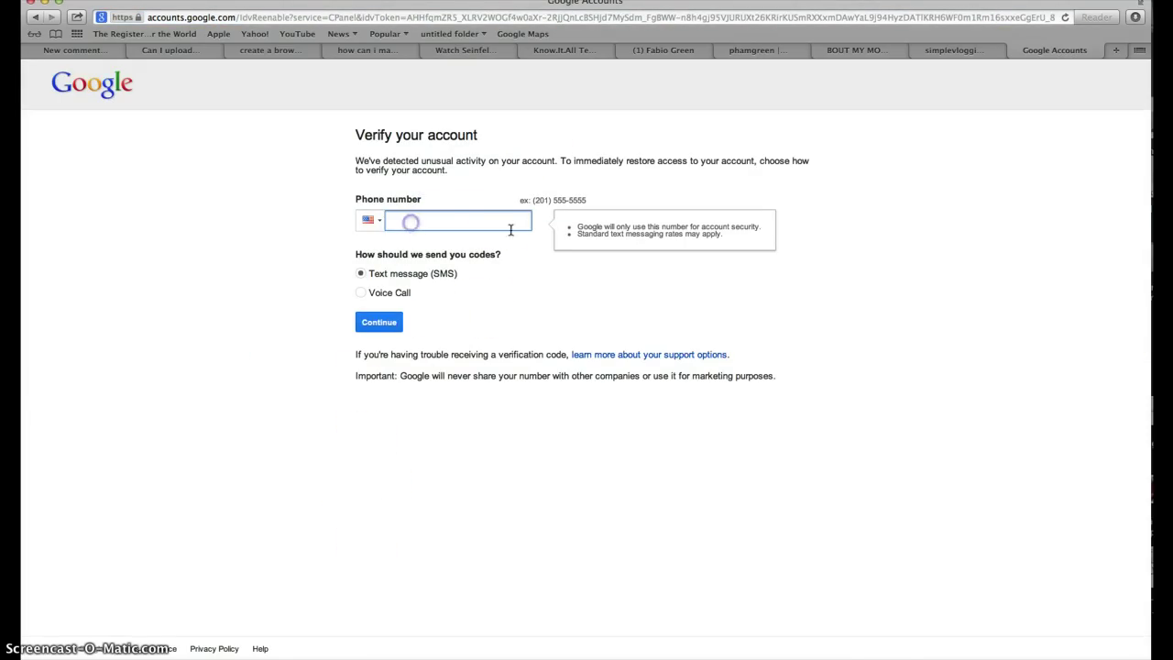
pyautogui.click(475, 214)
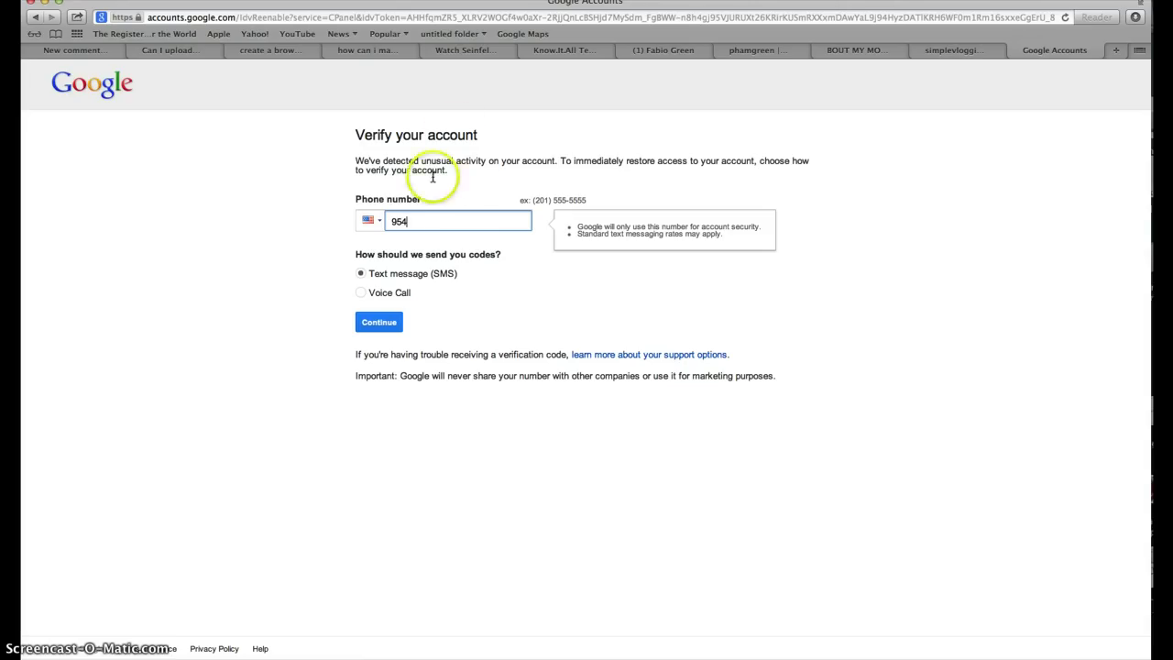
pyautogui.press('BackSpace')
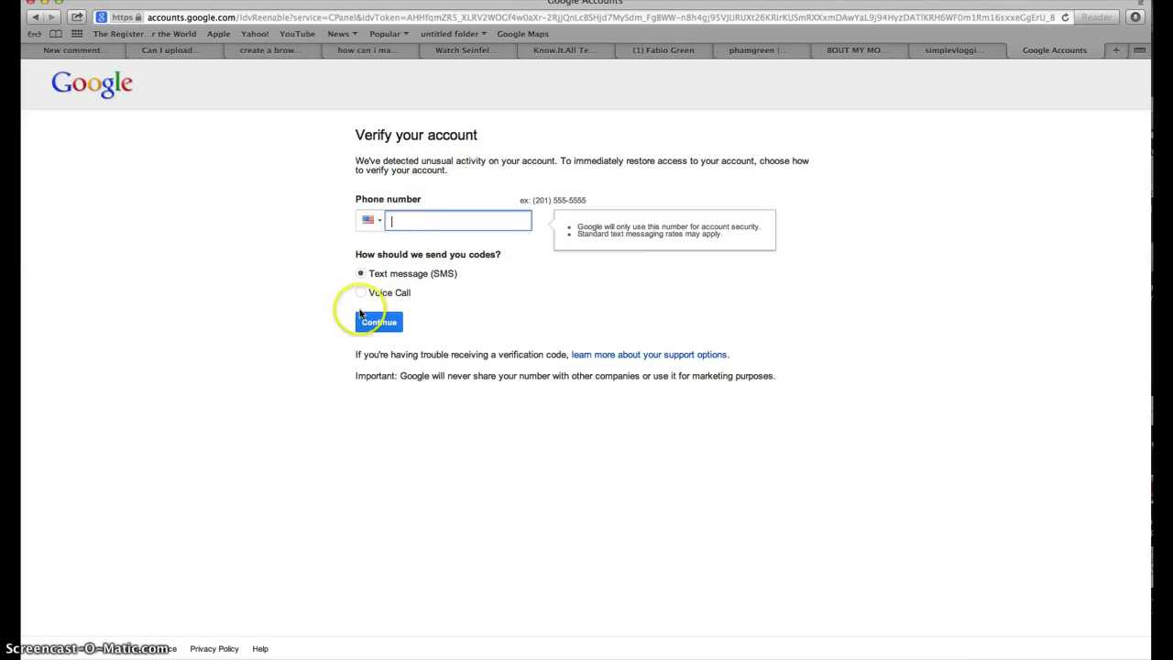
pyautogui.click(374, 323)
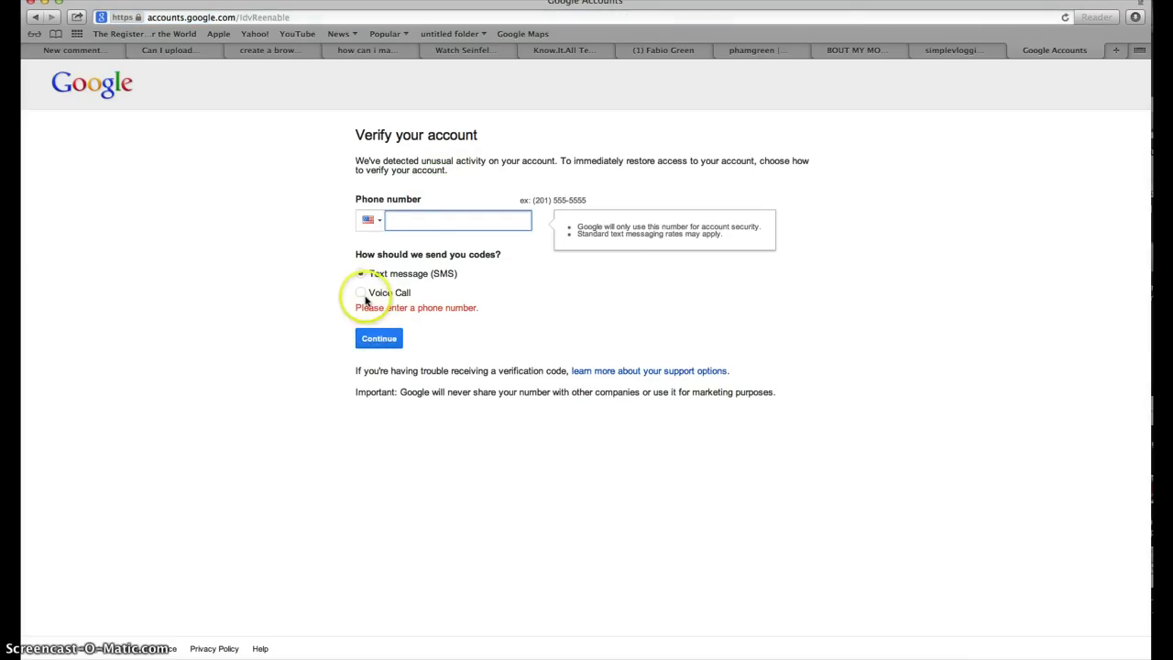
pyautogui.click(403, 220)
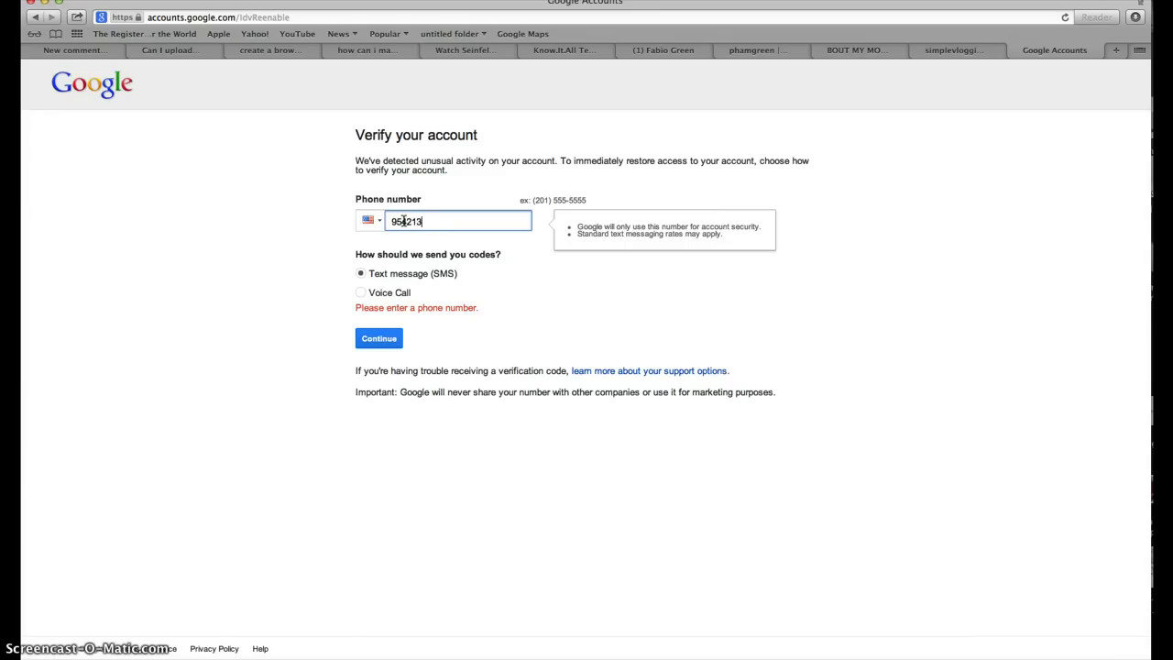
pyautogui.click(375, 333)
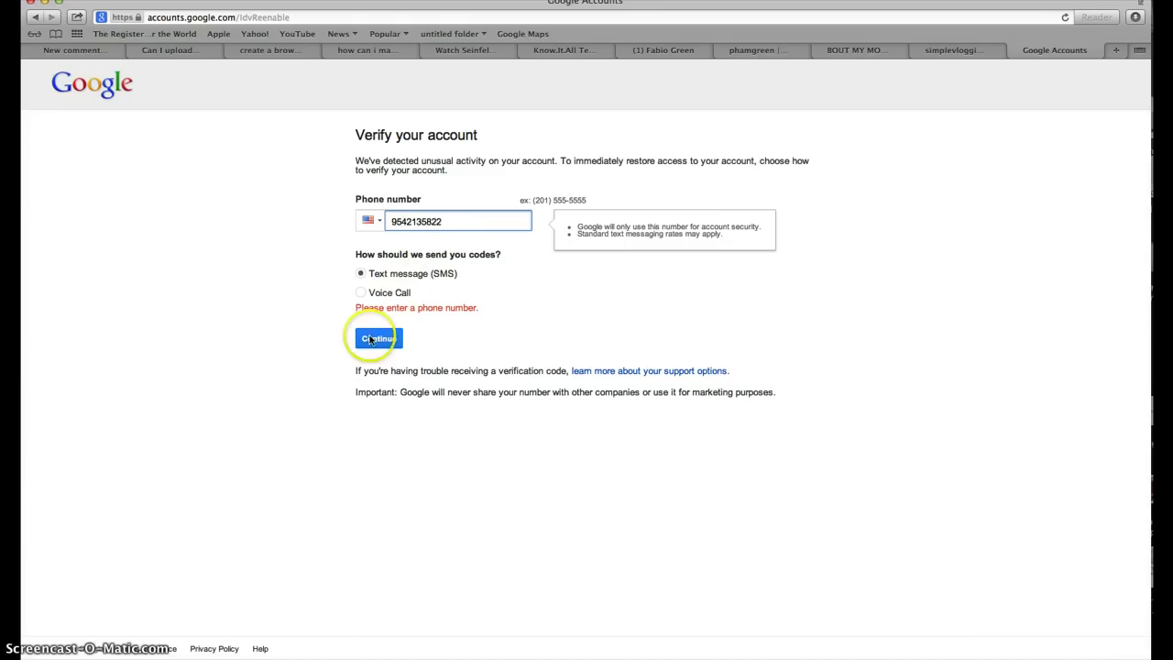
pyautogui.click(386, 323)
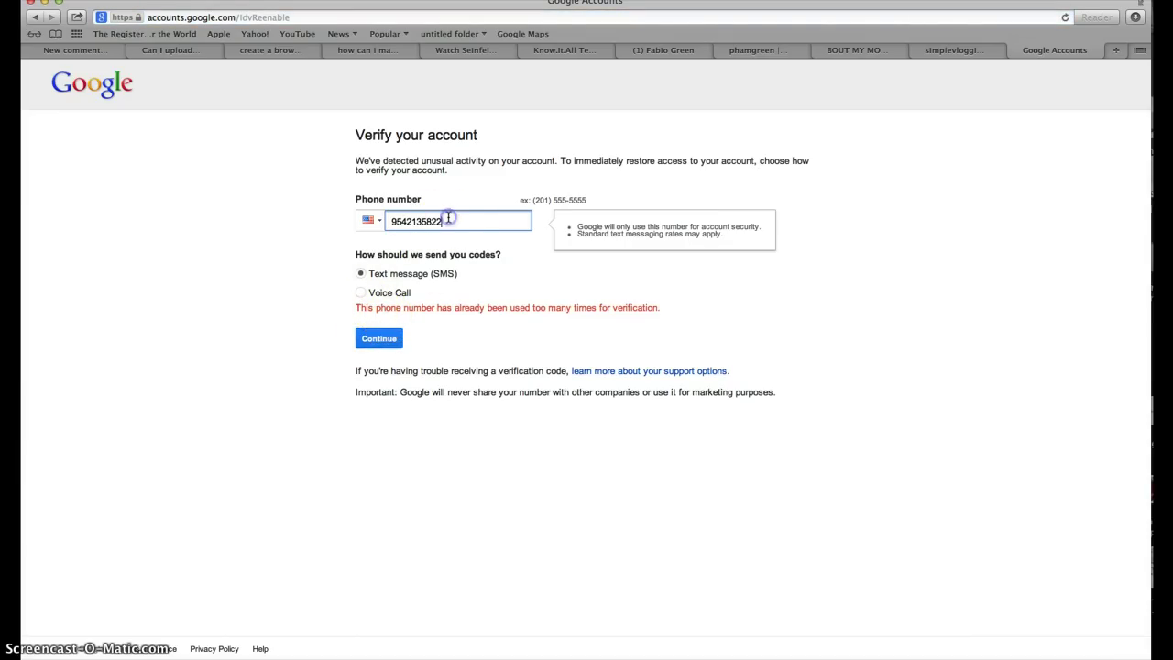
# After the too-many-verifications error, correct the phone number and resubmit it.
pyautogui.moveTo(360, 307); pyautogui.dragTo(581, 303)
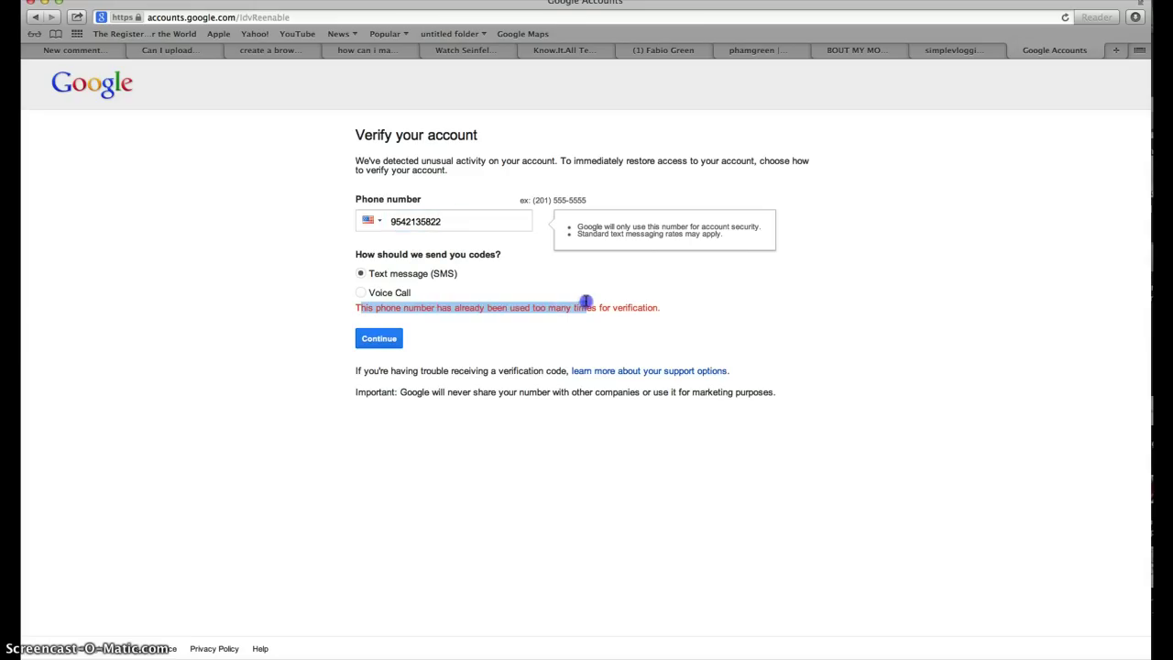
pyautogui.click(509, 230)
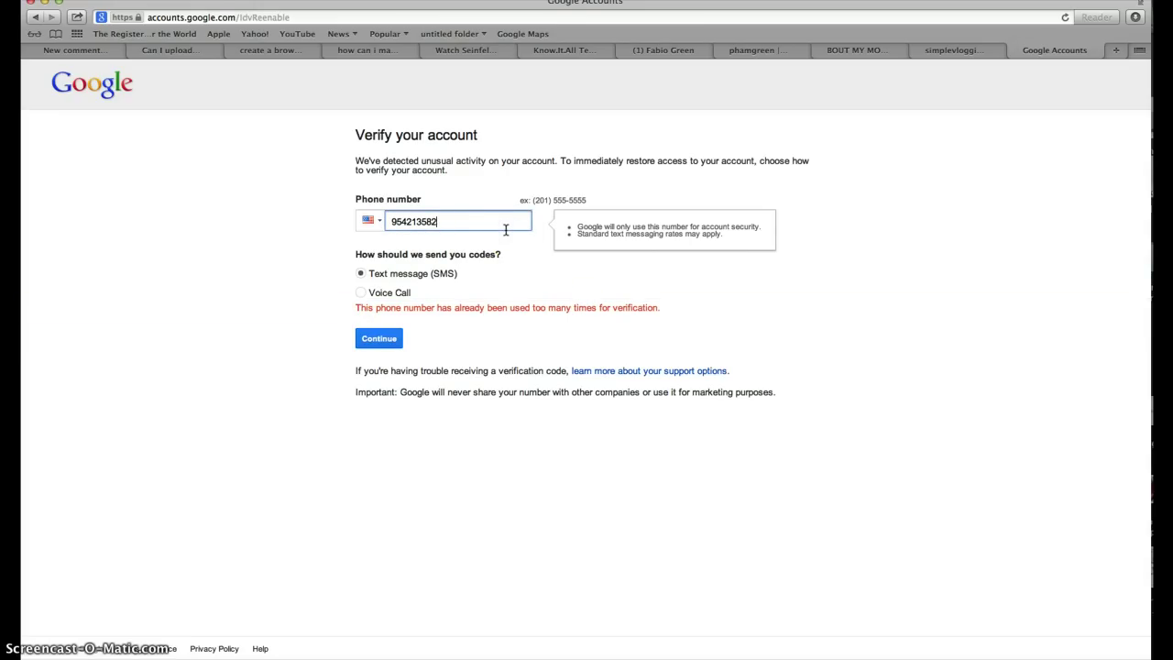
pyautogui.click(377, 341)
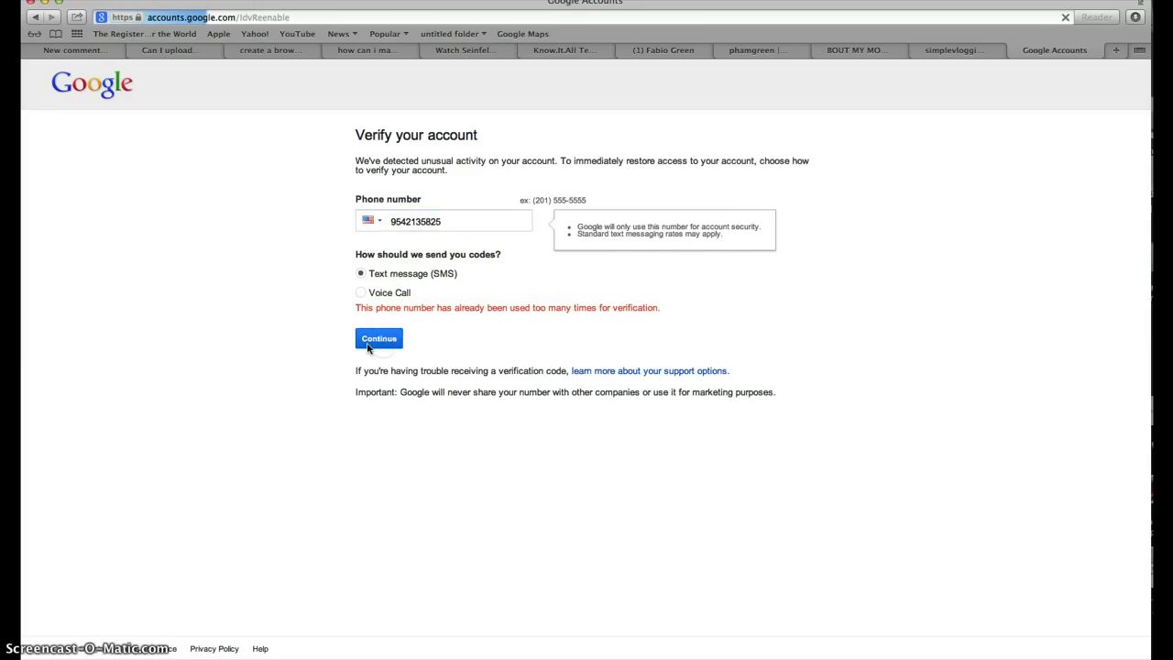
pyautogui.click(510, 195)
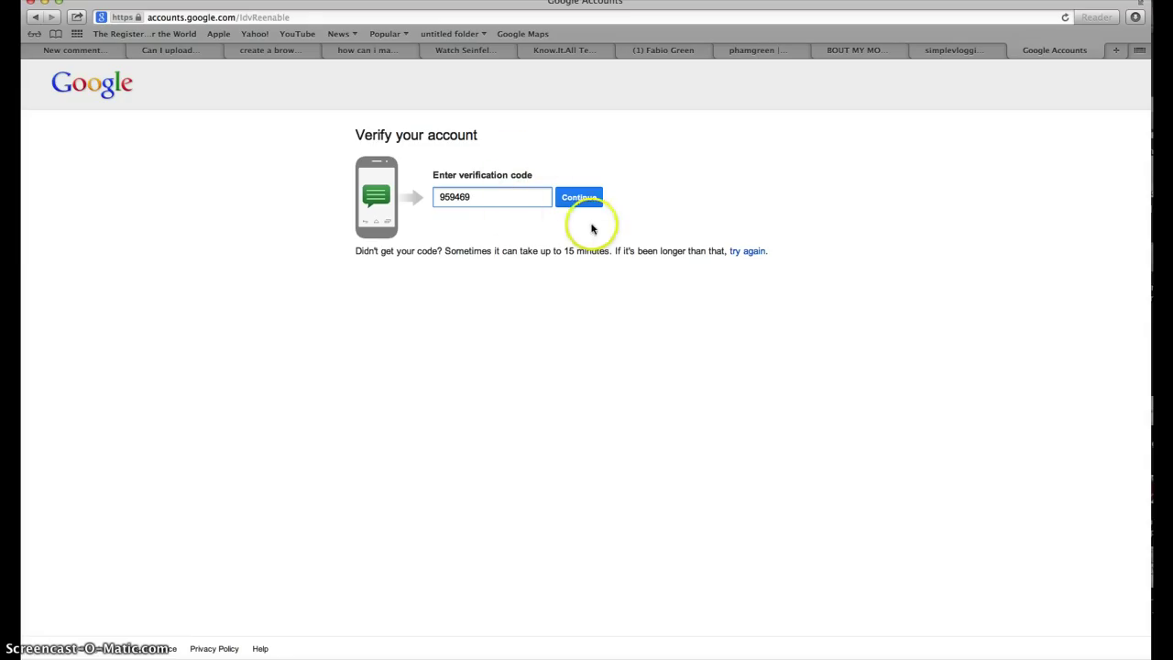
# Submit the texted verification code, retype it after the mismatch error, and resubmit.
pyautogui.click(583, 198)
pyautogui.click(517, 200)
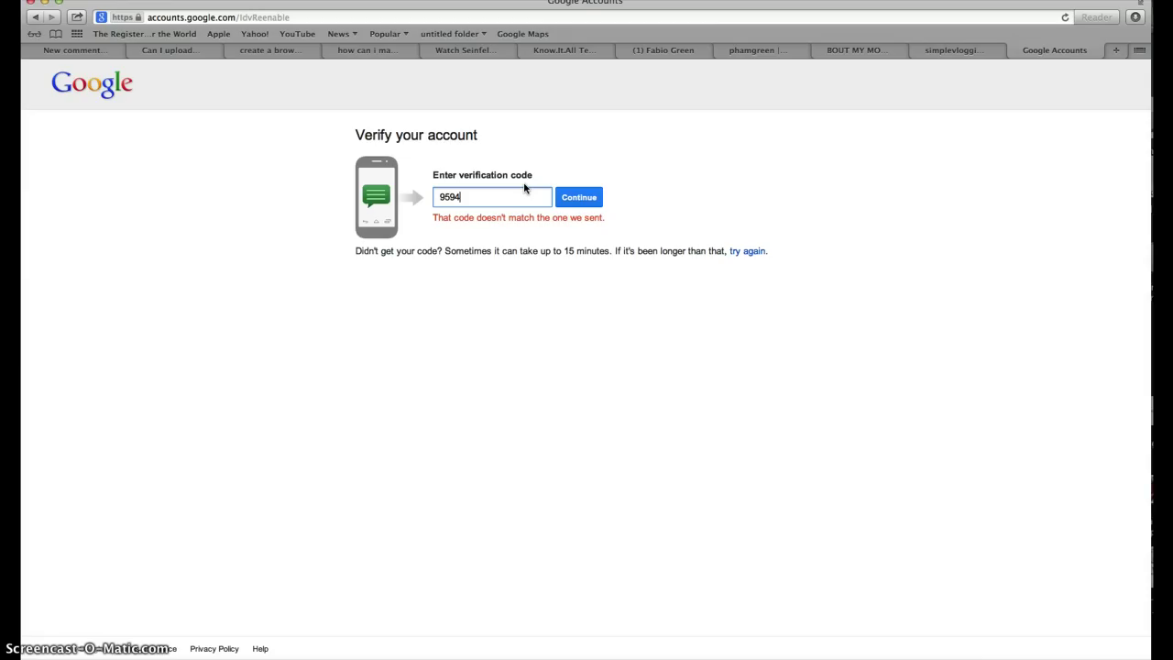
pyautogui.click(598, 201)
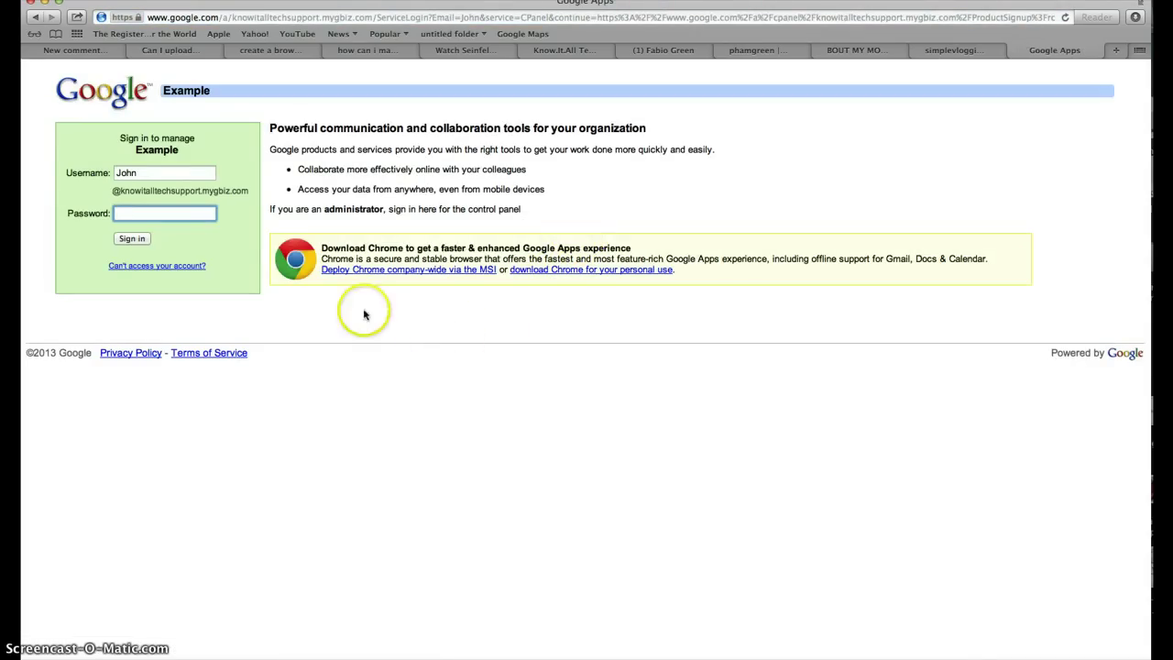
# Enter the admin password, sign in, and decline Safari's password save.
pyautogui.click(181, 217)
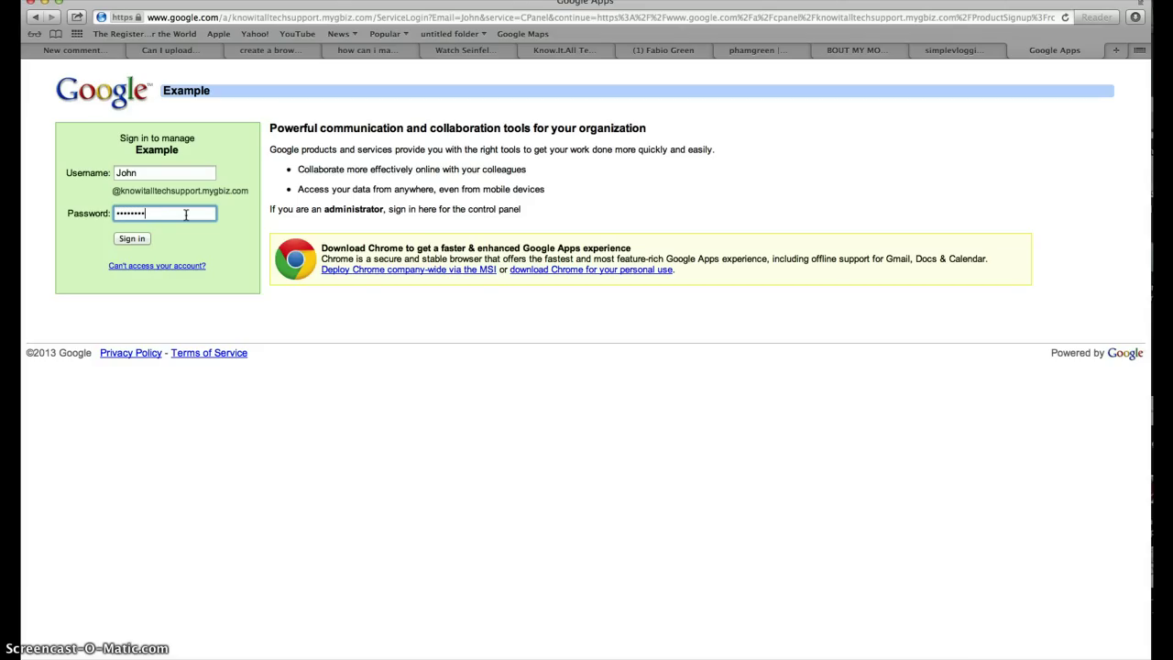
pyautogui.press('Return')
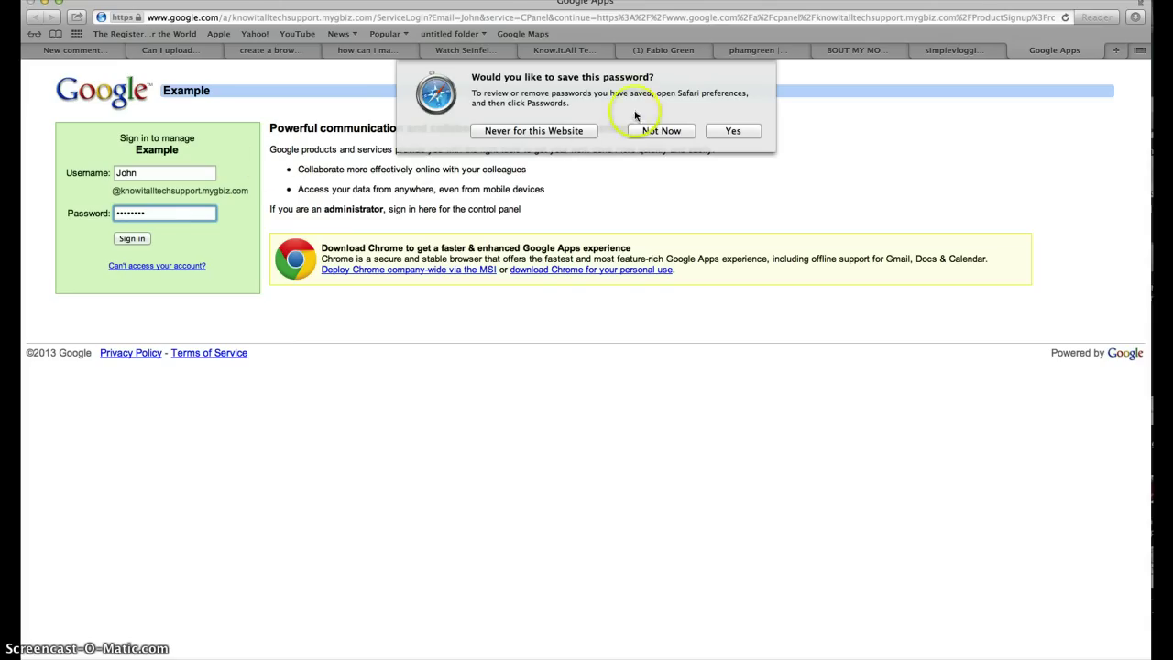
pyautogui.click(658, 128)
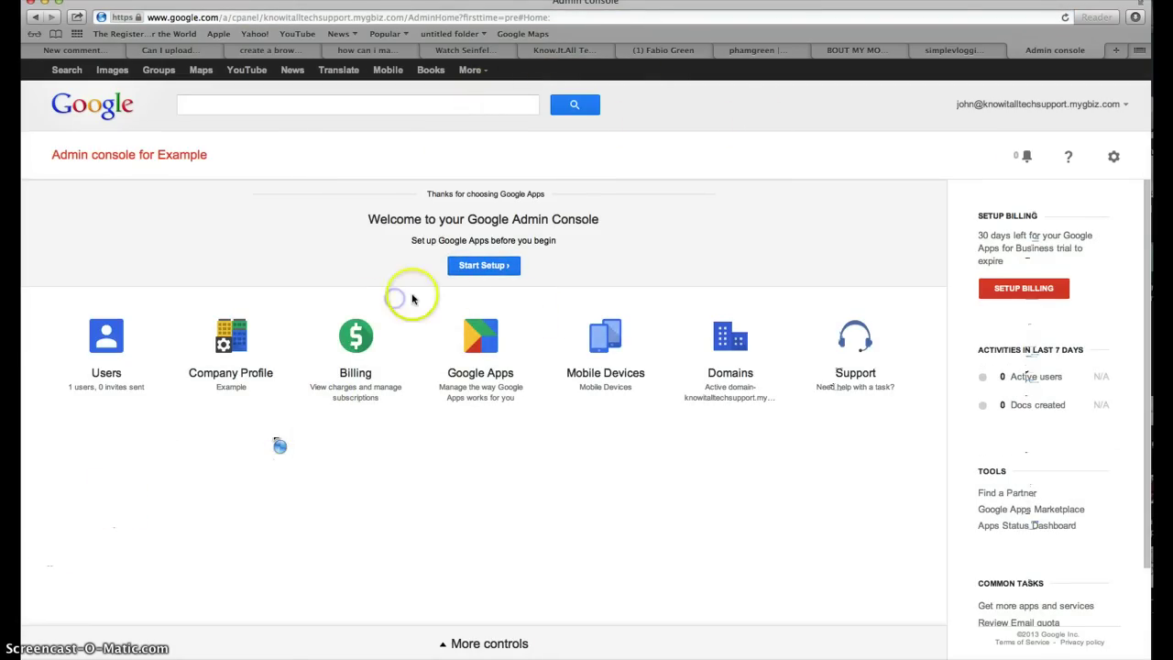
# Open Users, start adding users, and choose 'Add a user manually' over the CSV upload.
pyautogui.click(137, 389)
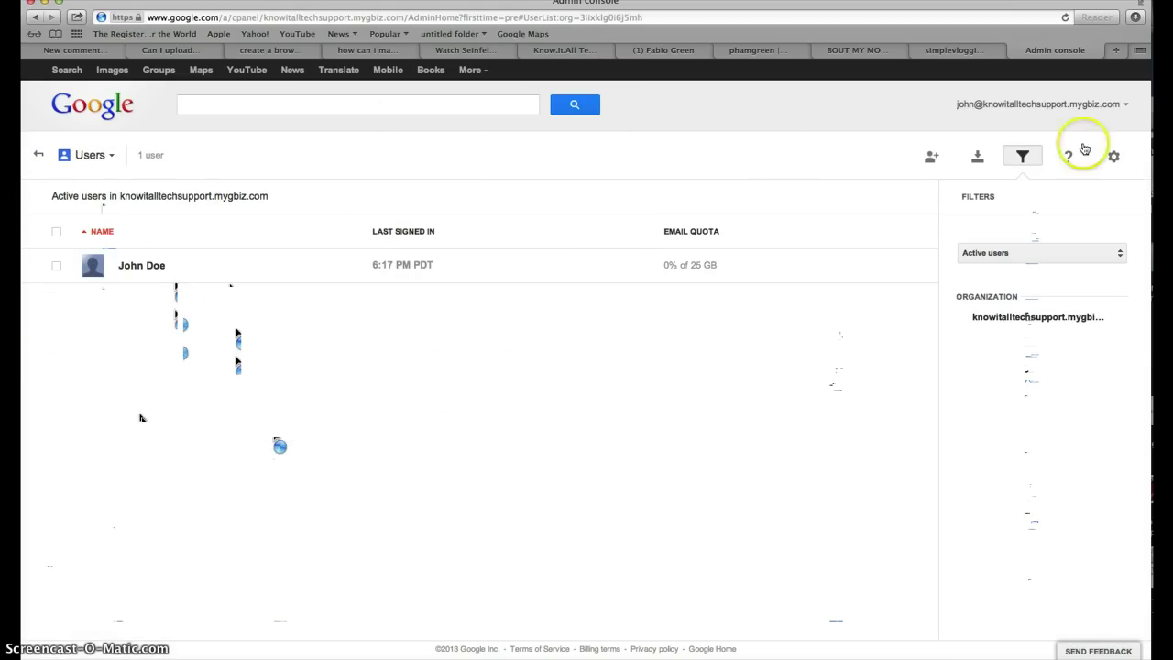
pyautogui.click(931, 157)
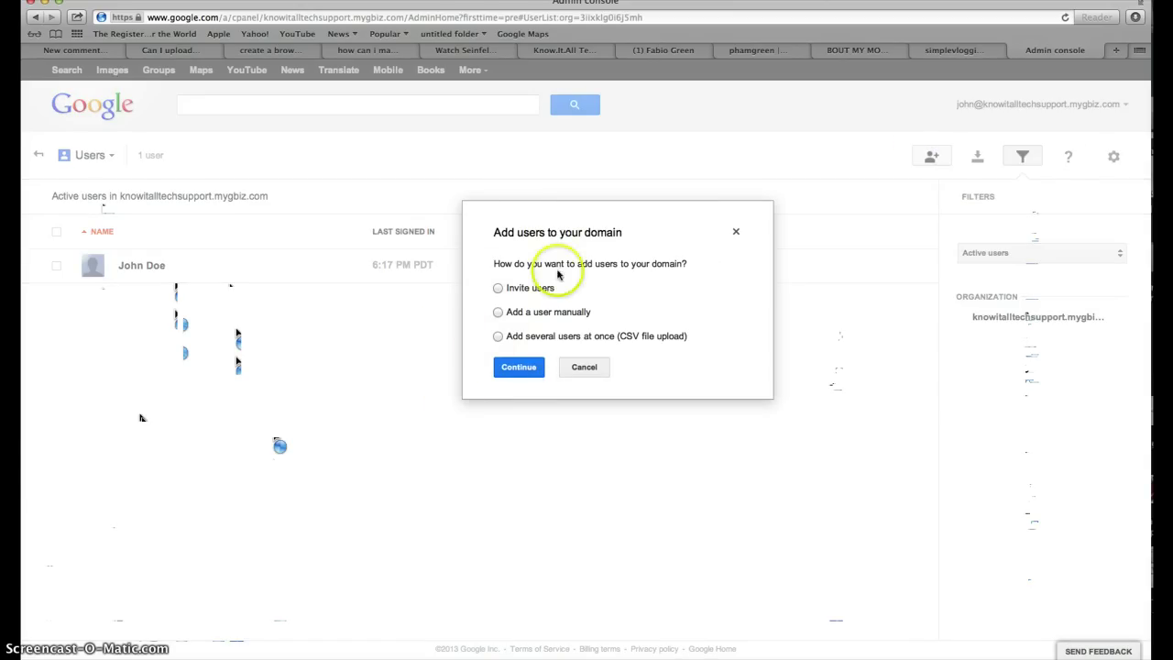
pyautogui.click(525, 300)
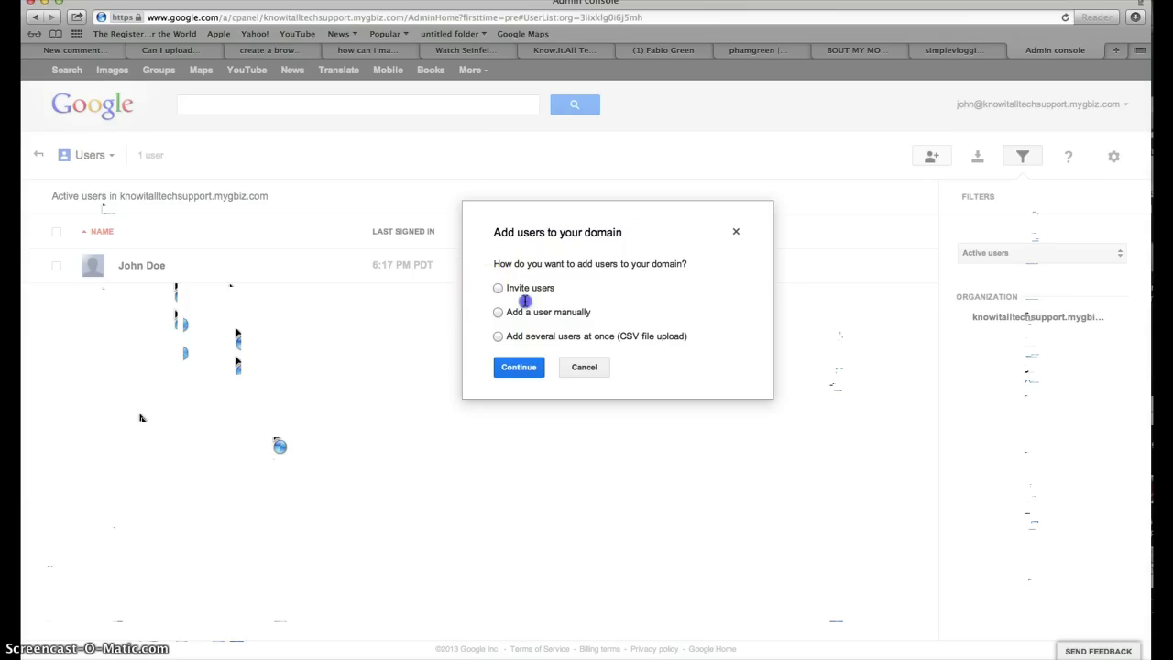
pyautogui.click(559, 307)
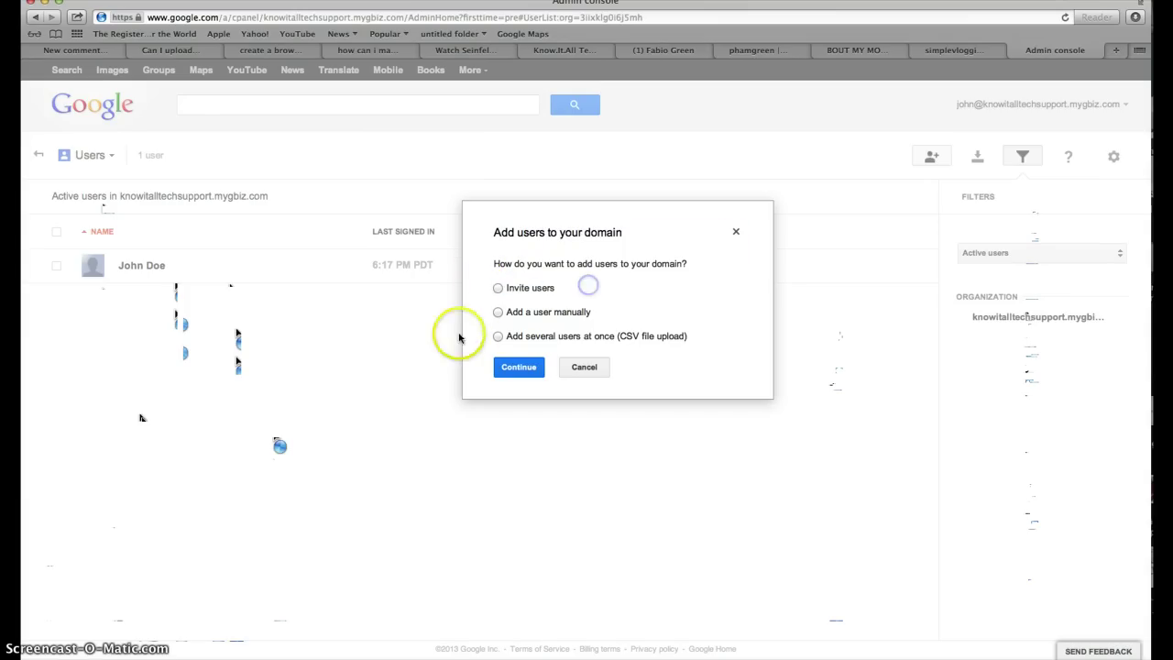
pyautogui.moveTo(525, 312); pyautogui.dragTo(602, 305)
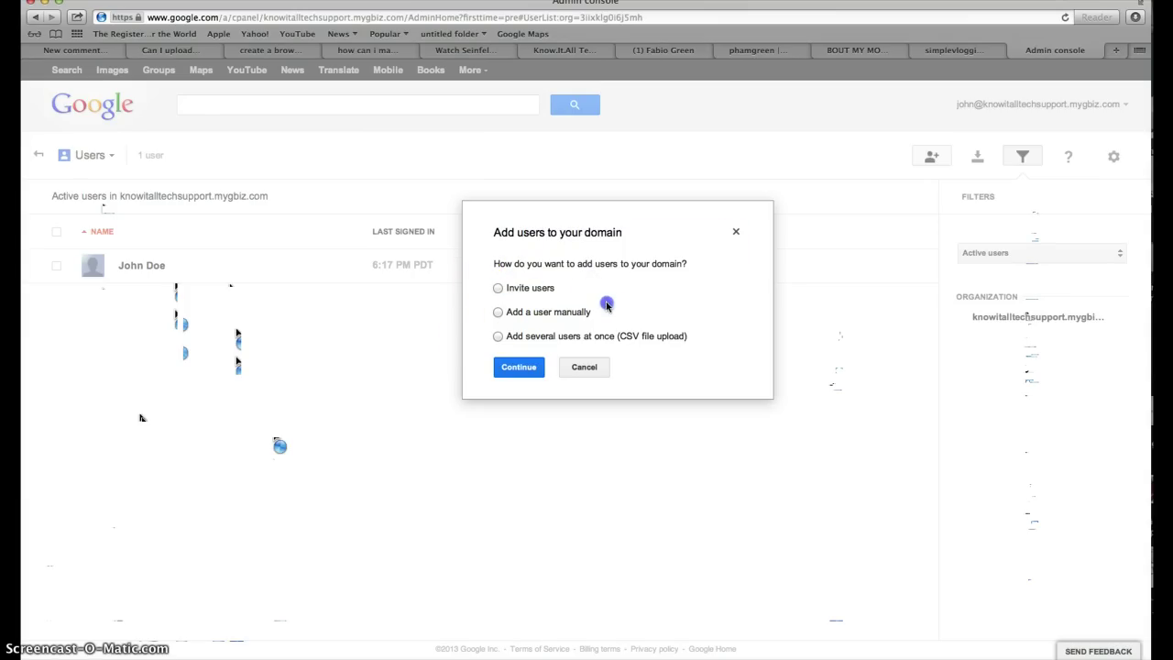
pyautogui.moveTo(500, 337); pyautogui.dragTo(681, 339)
pyautogui.click(715, 355)
pyautogui.click(582, 440)
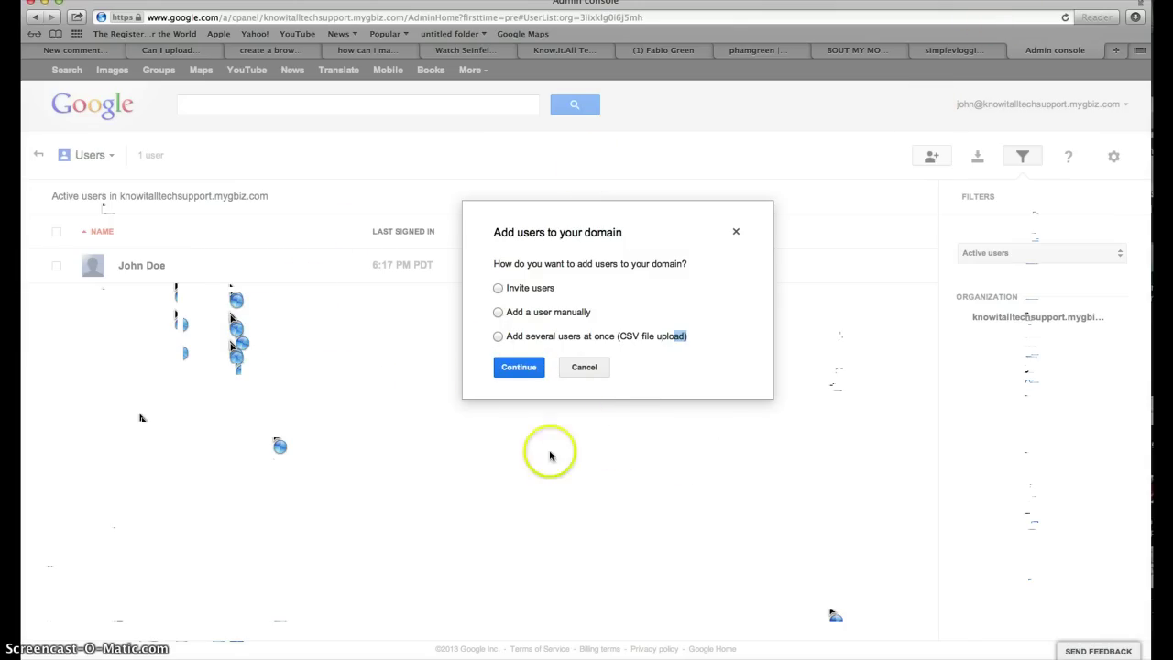
pyautogui.click(497, 313)
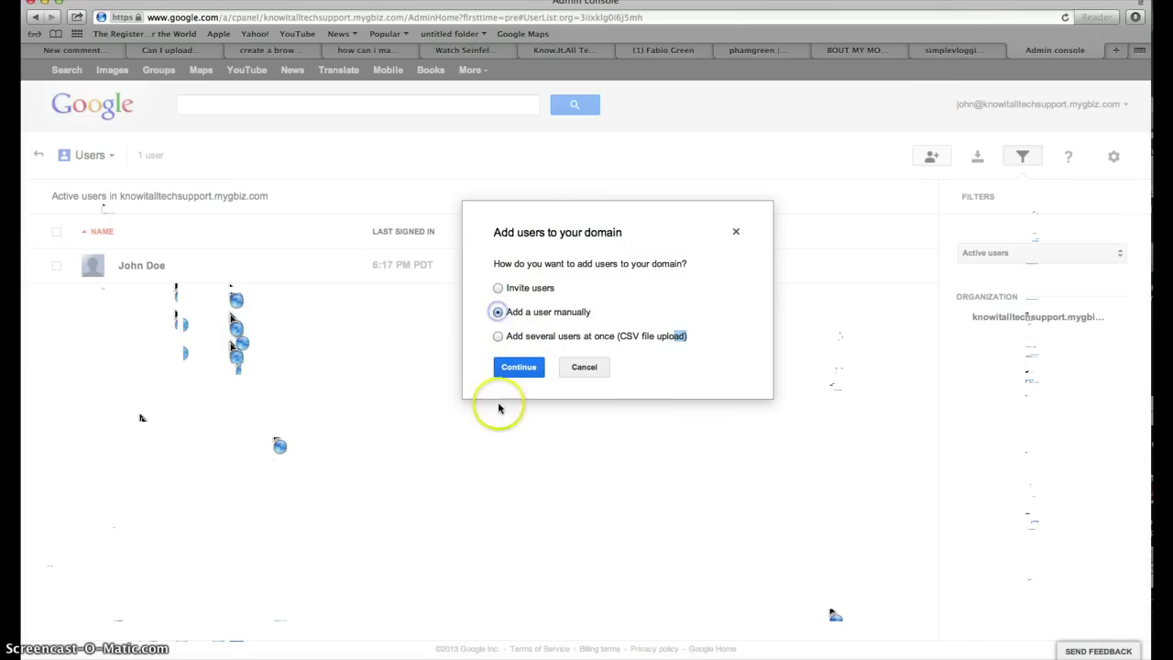
# Open the new-user form and enter the user's first and last name.
pyautogui.click(514, 368)
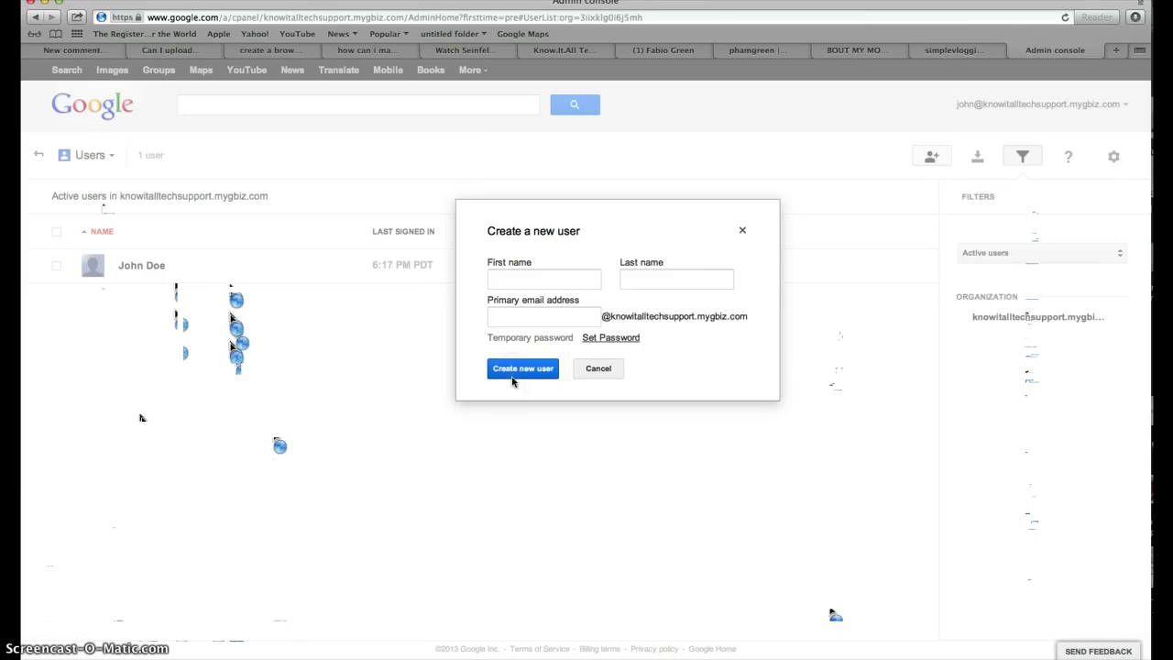
pyautogui.click(516, 286)
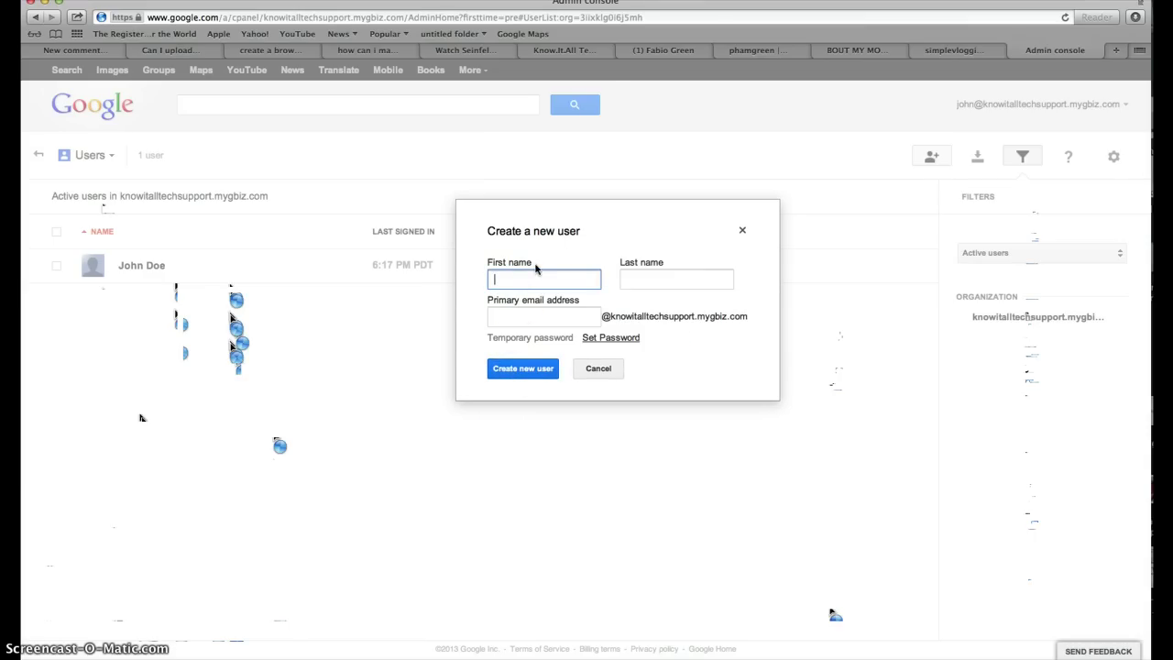
pyautogui.write('Bob')
pyautogui.press('Tab')
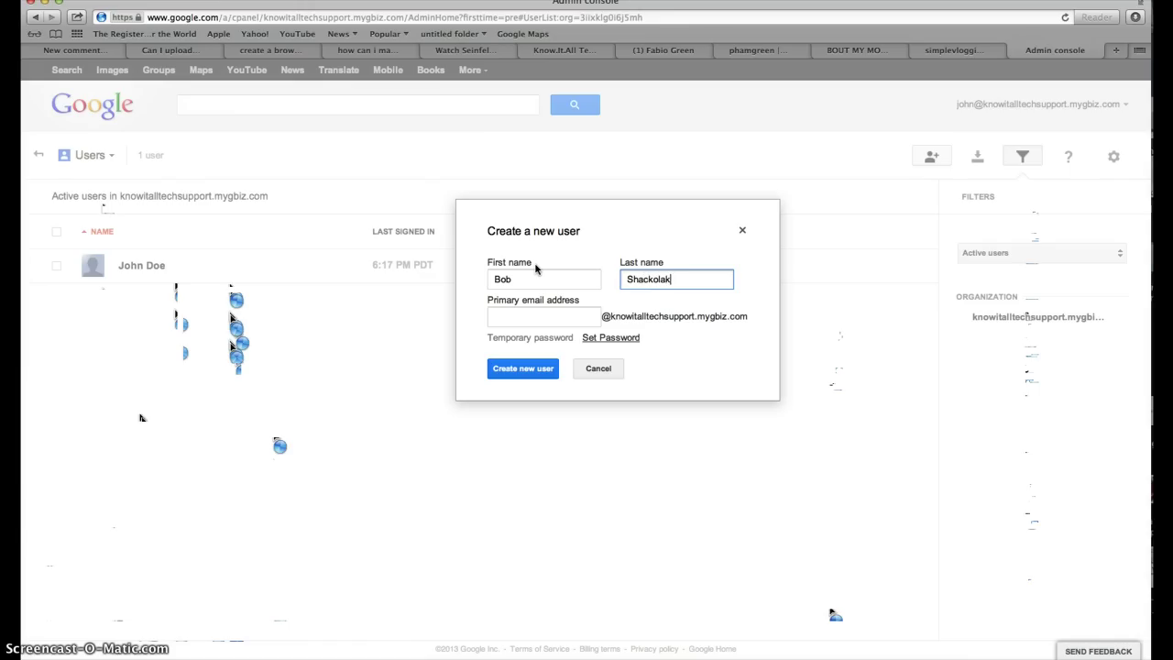
pyautogui.press('Tab')
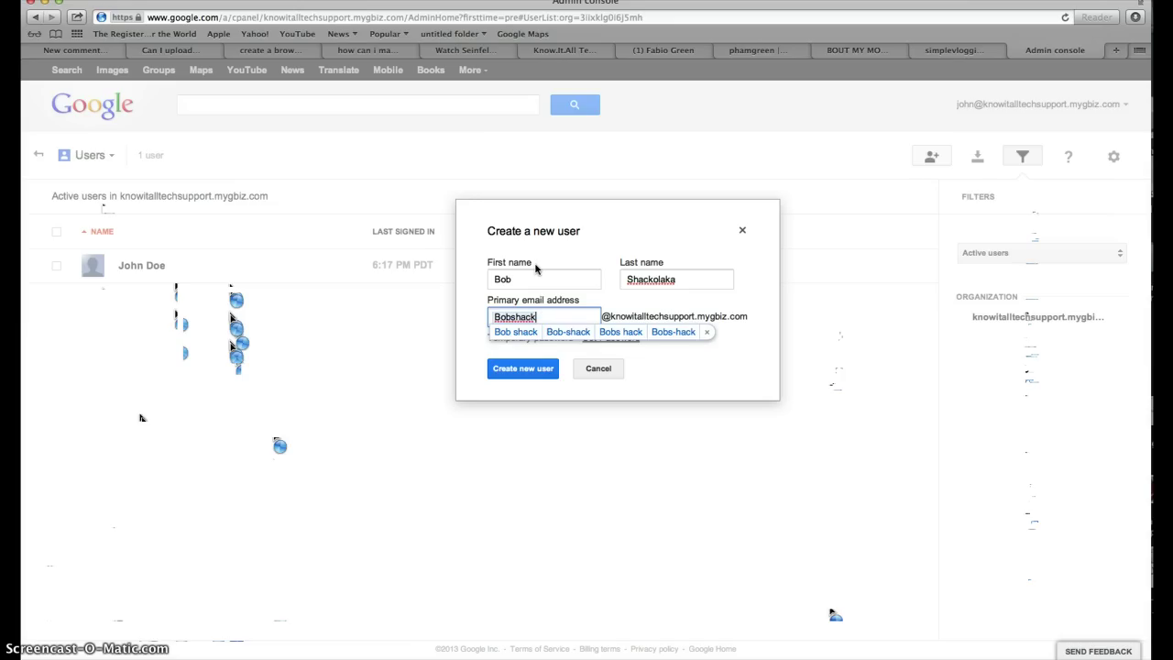
# Fill in the primary email address on the domain.
pyautogui.click(553, 321)
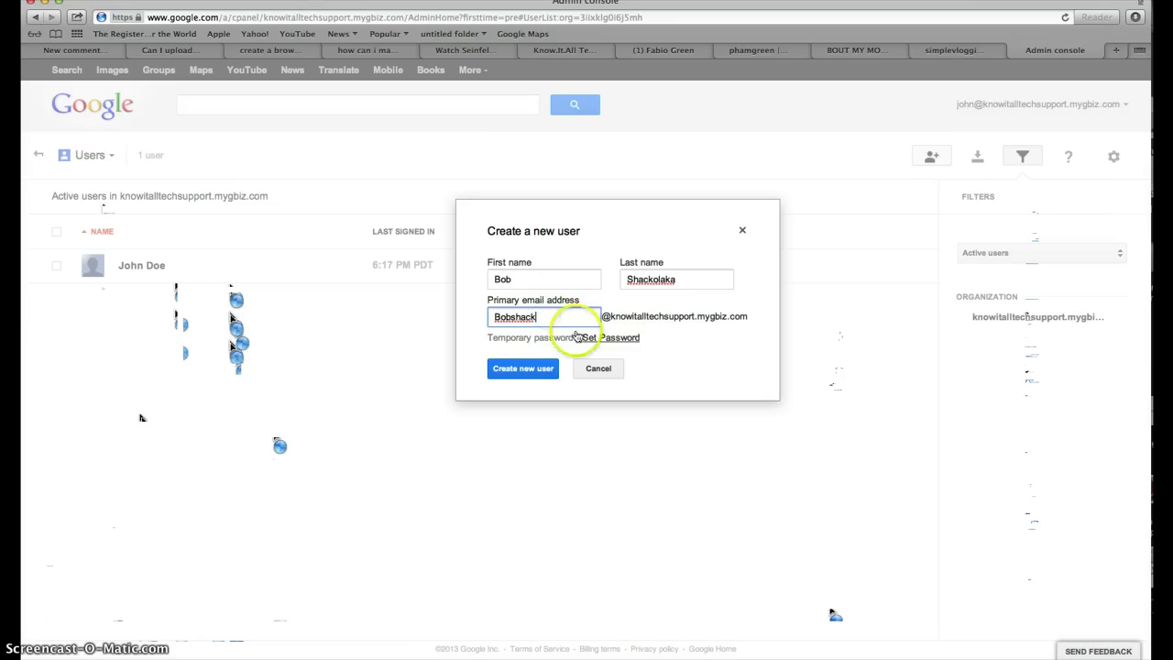
pyautogui.moveTo(601, 317); pyautogui.dragTo(749, 321)
pyautogui.click(654, 335)
pyautogui.click(752, 315)
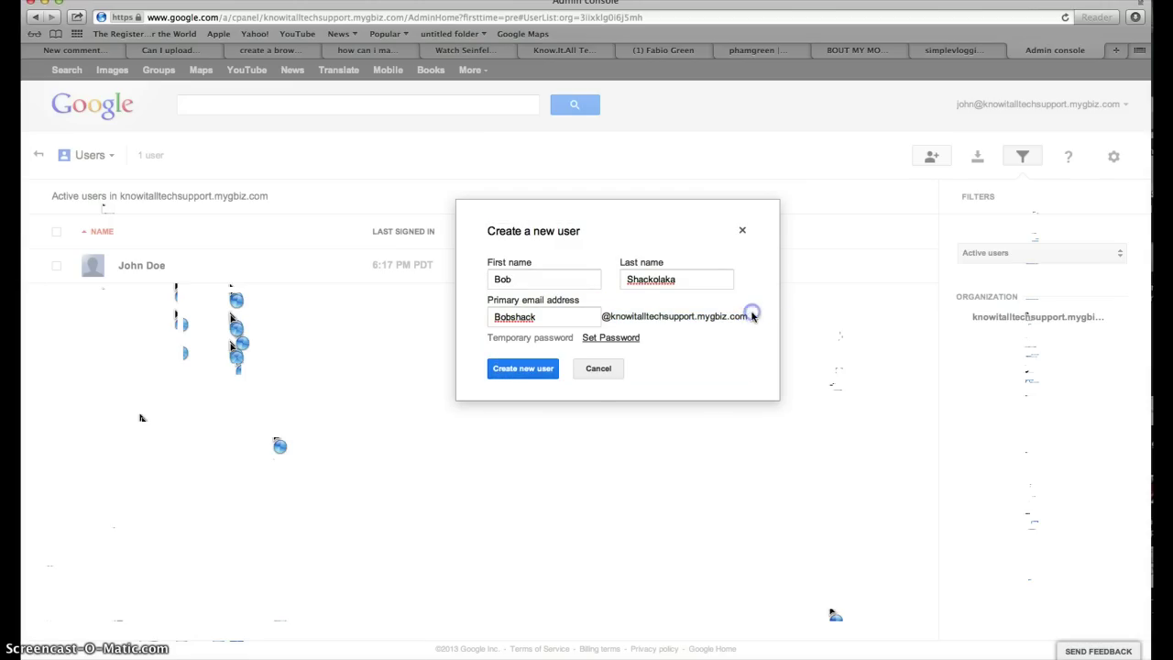
pyautogui.click(616, 317)
pyautogui.click(617, 318)
pyautogui.moveTo(698, 312); pyautogui.dragTo(750, 316)
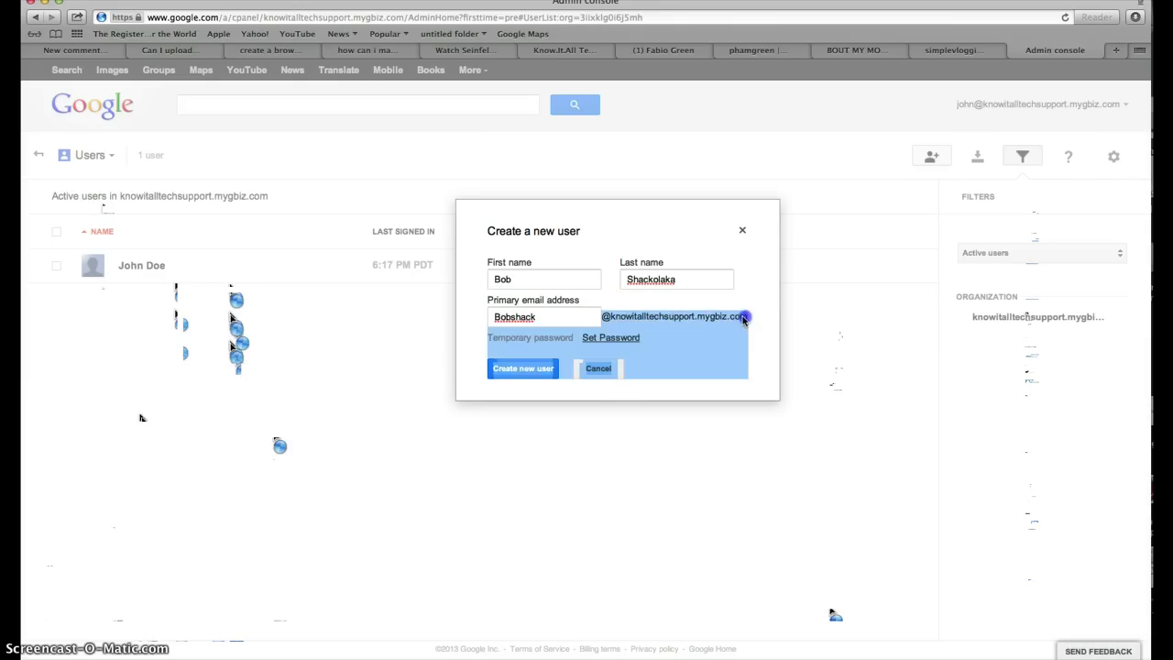
pyautogui.click(505, 320)
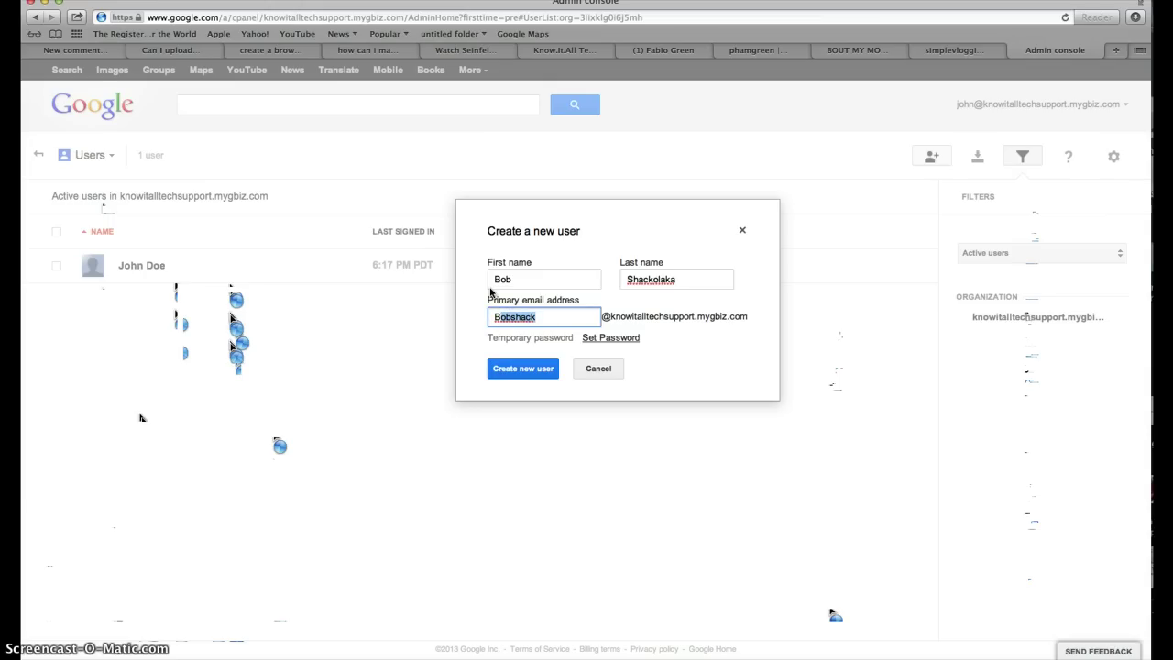
pyautogui.click(562, 317)
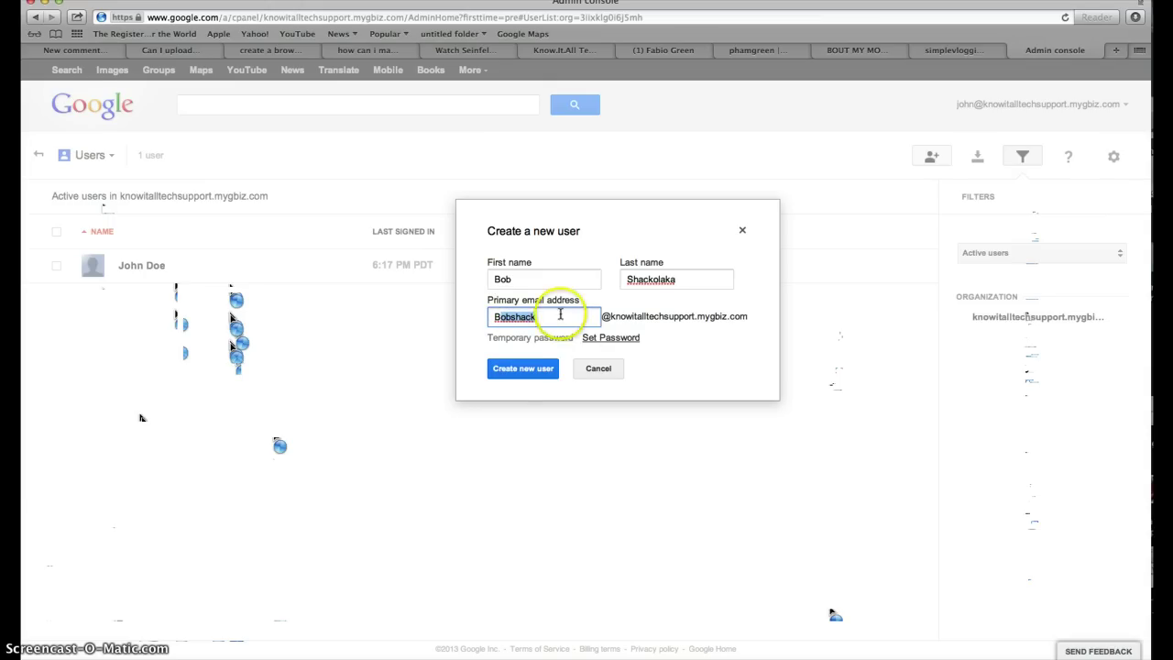
pyautogui.click(516, 367)
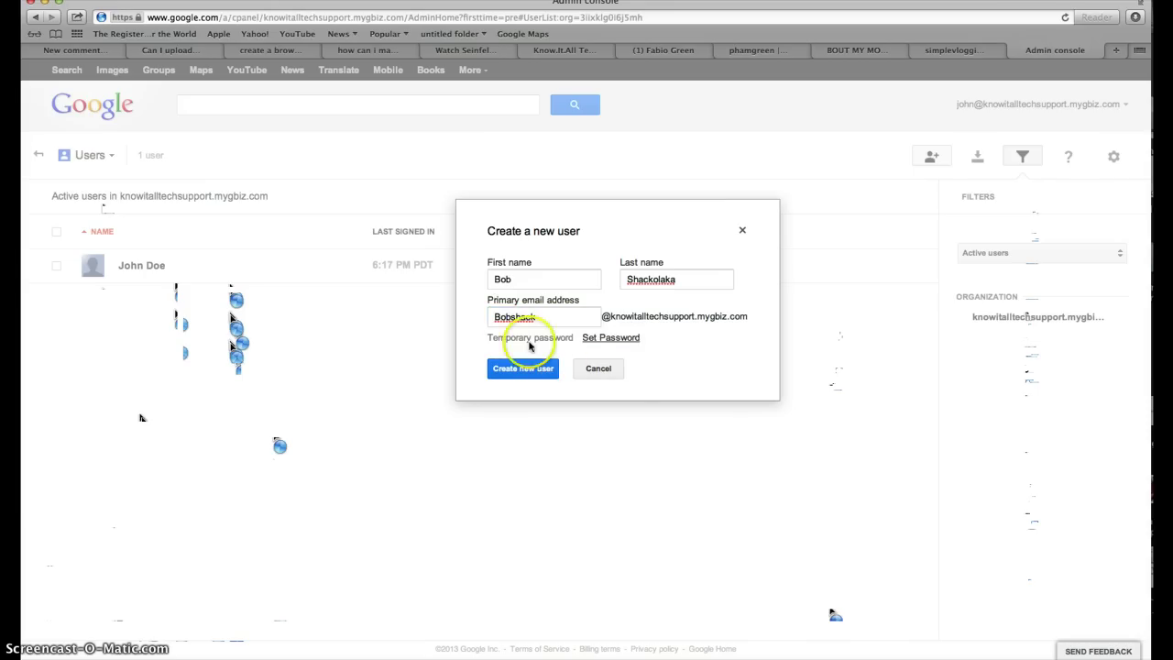
# Keep a temporary password and create the new user.
pyautogui.click(613, 338)
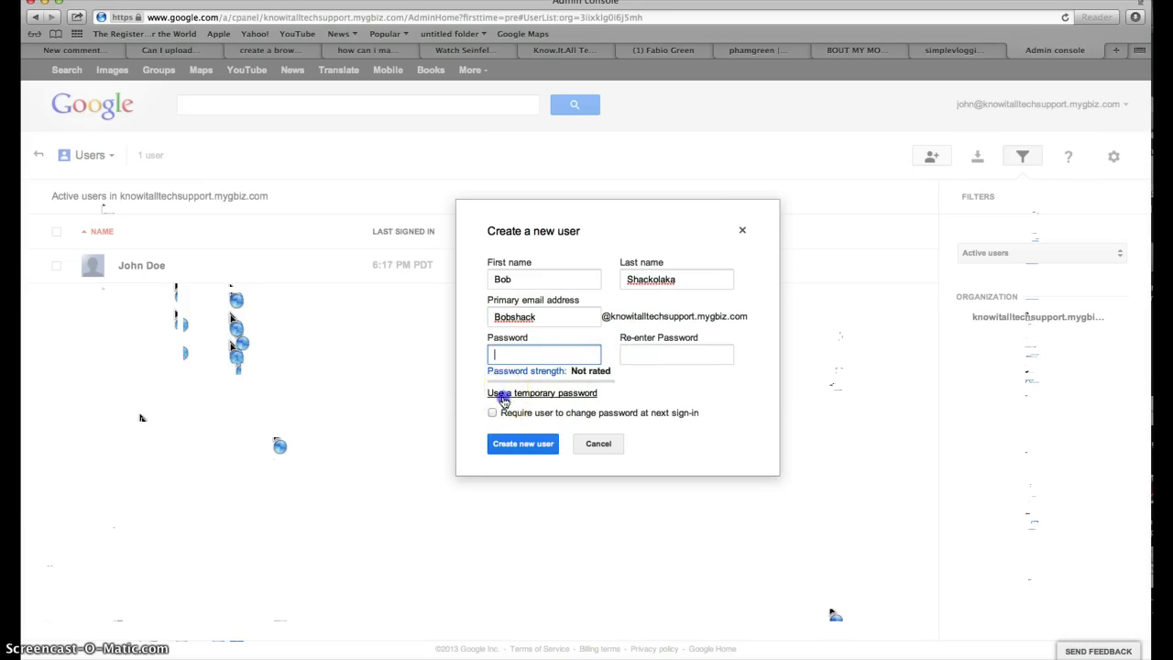
pyautogui.click(507, 395)
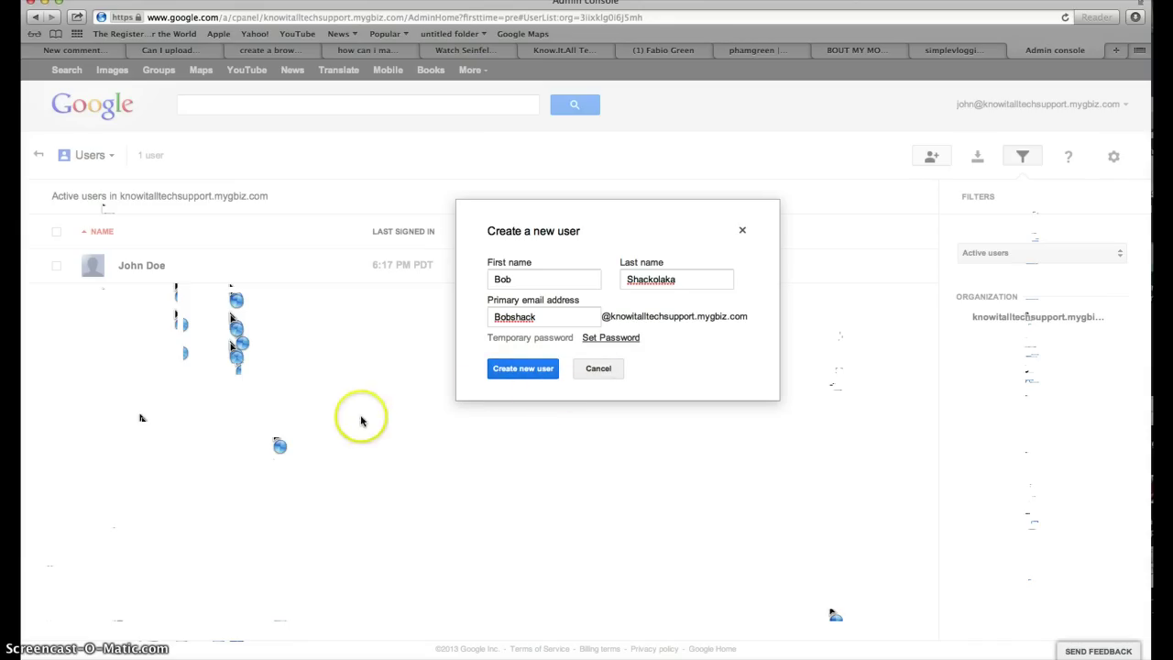
pyautogui.click(516, 373)
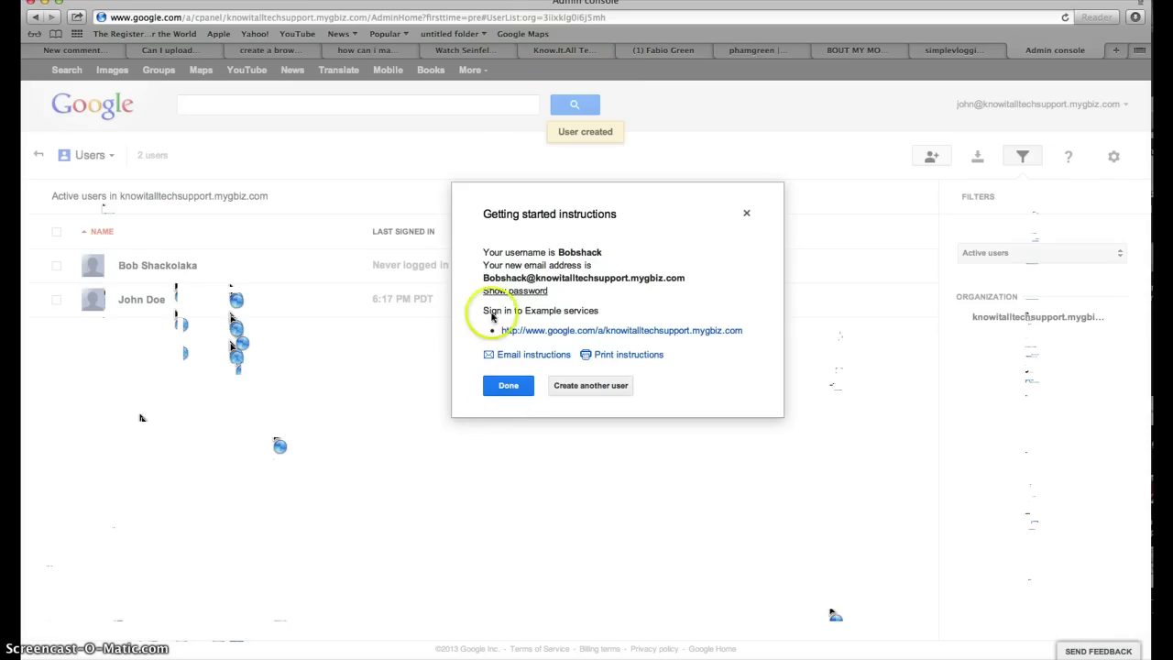
pyautogui.moveTo(487, 253); pyautogui.dragTo(601, 254)
pyautogui.click(434, 270)
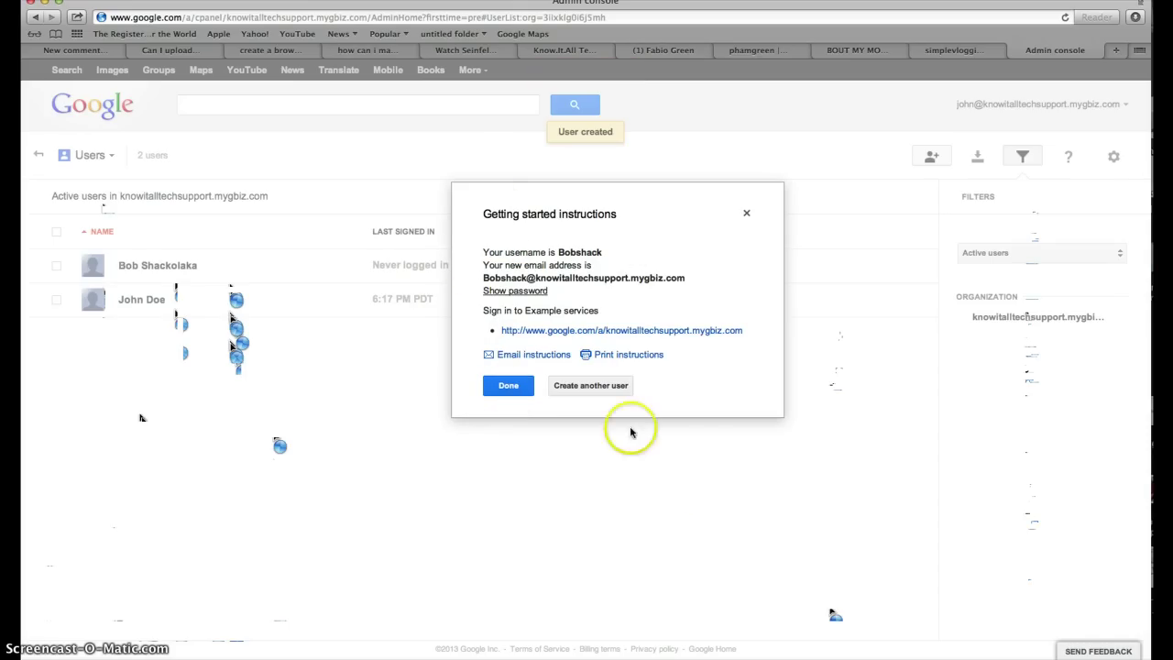
pyautogui.moveTo(483, 253); pyautogui.dragTo(641, 243)
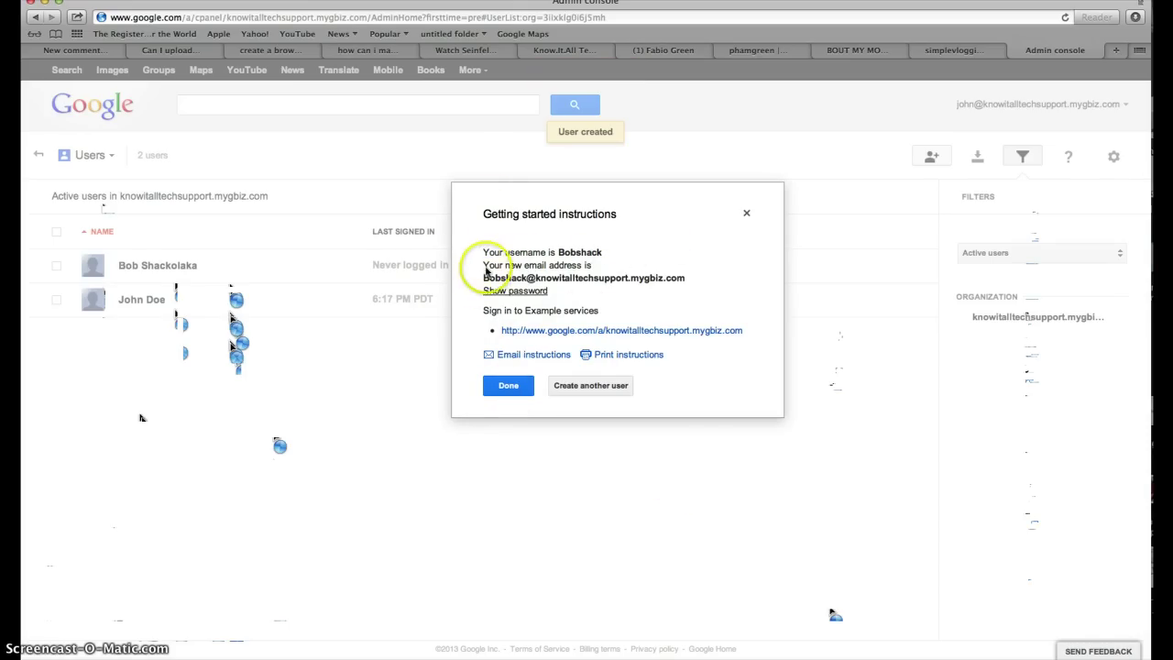
pyautogui.moveTo(480, 253); pyautogui.dragTo(695, 244)
pyautogui.click(474, 333)
pyautogui.moveTo(480, 281); pyautogui.dragTo(548, 277)
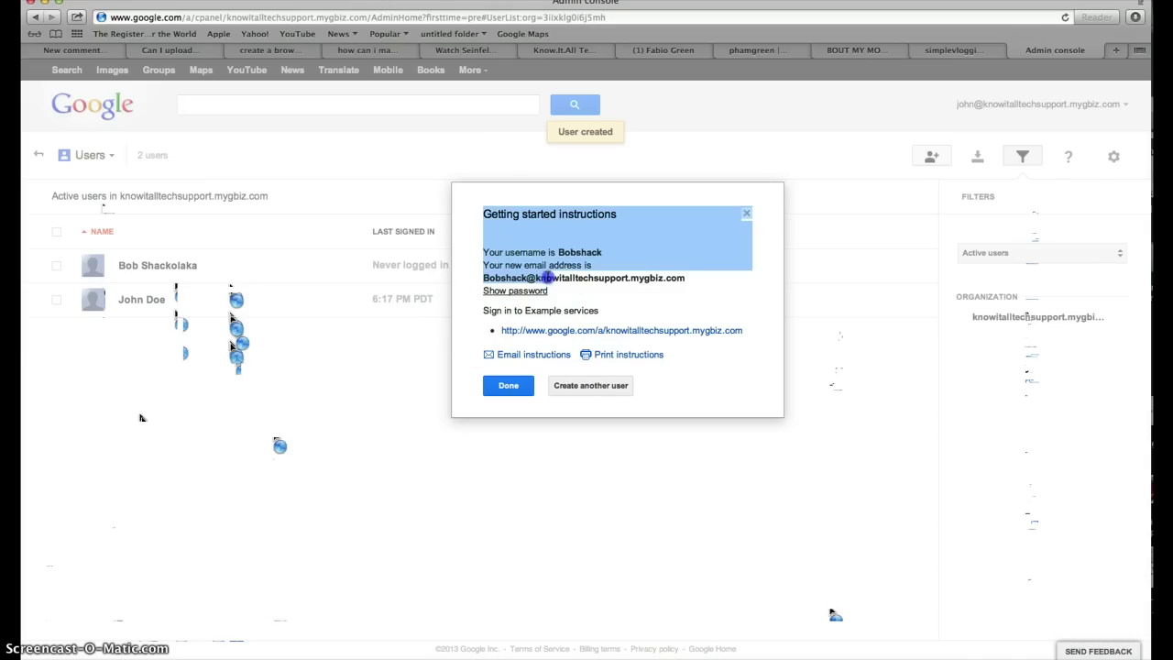
pyautogui.click(610, 273)
pyautogui.click(488, 291)
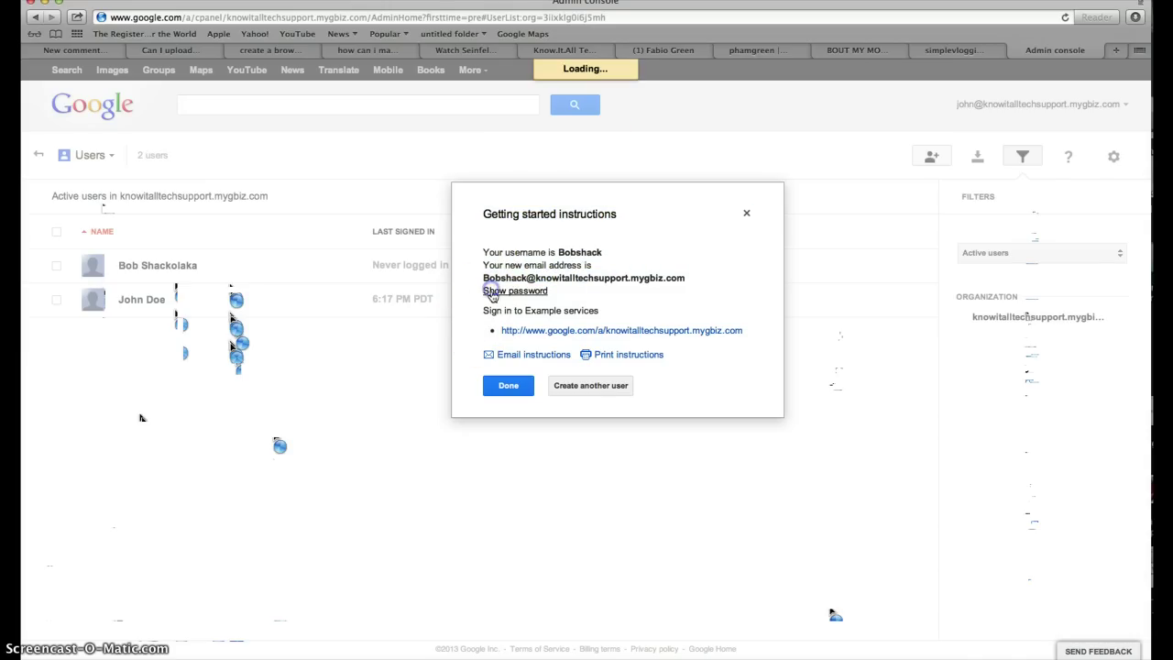
pyautogui.moveTo(490, 301); pyautogui.dragTo(484, 291)
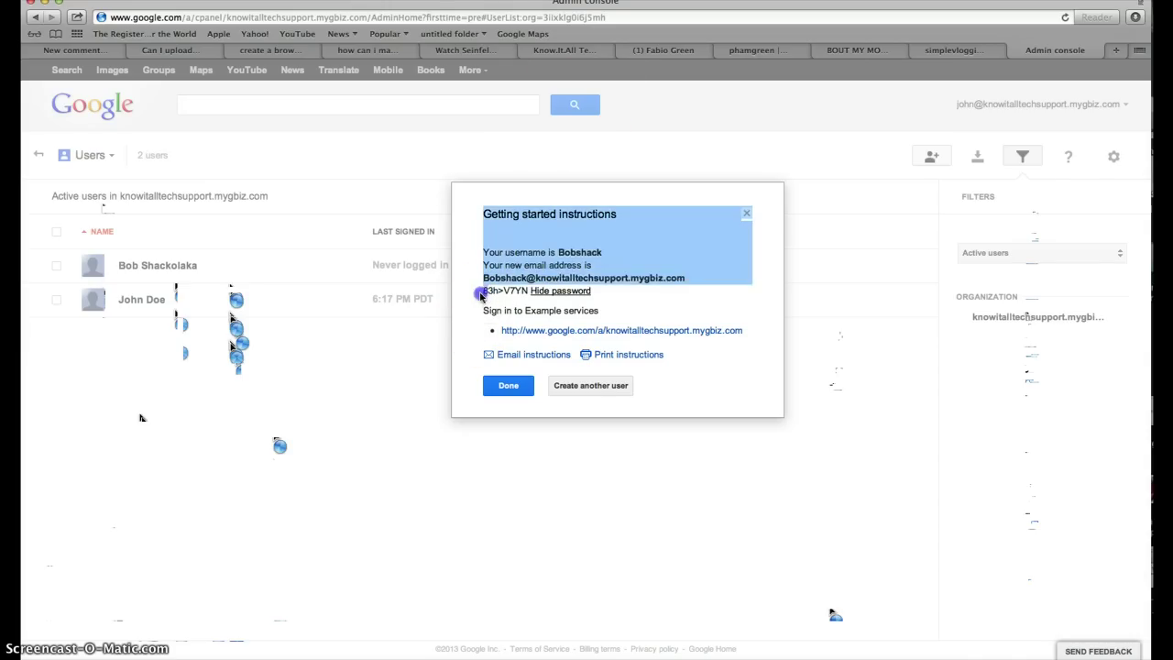
pyautogui.click(486, 292)
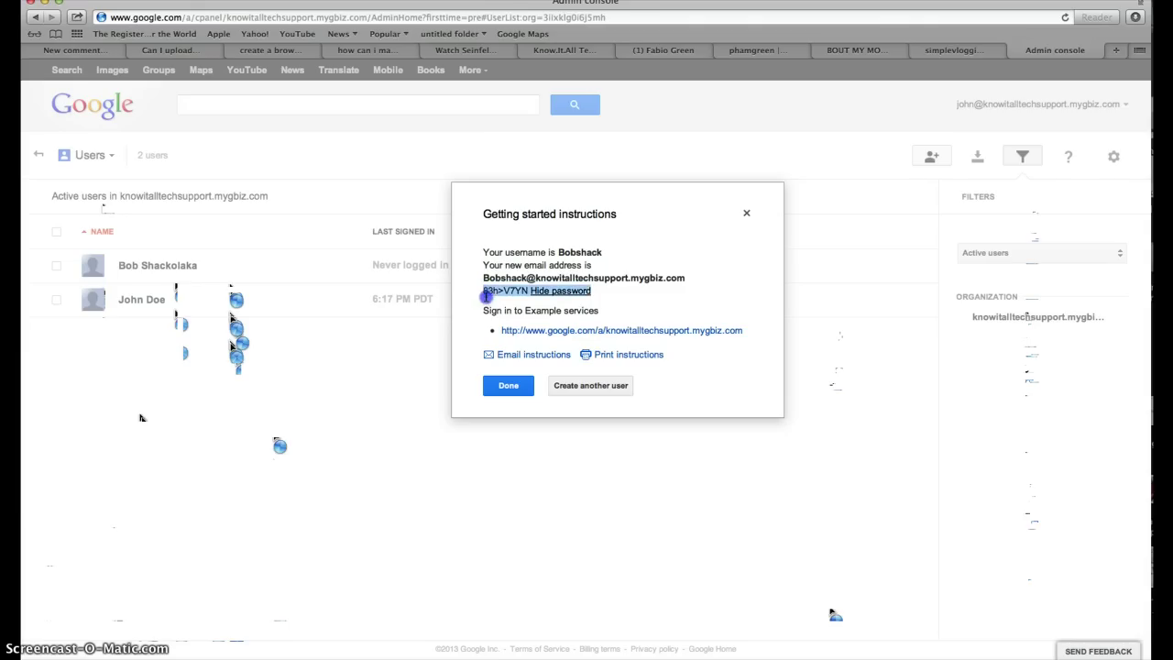
pyautogui.click(486, 293)
pyautogui.click(500, 294)
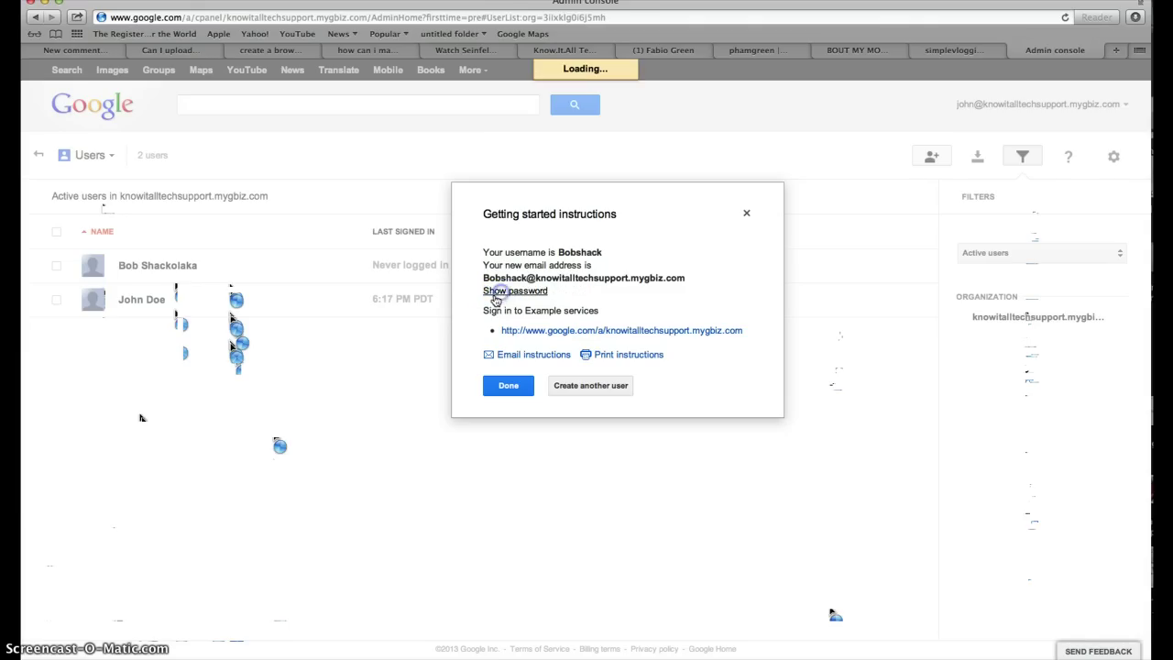
pyautogui.click(494, 293)
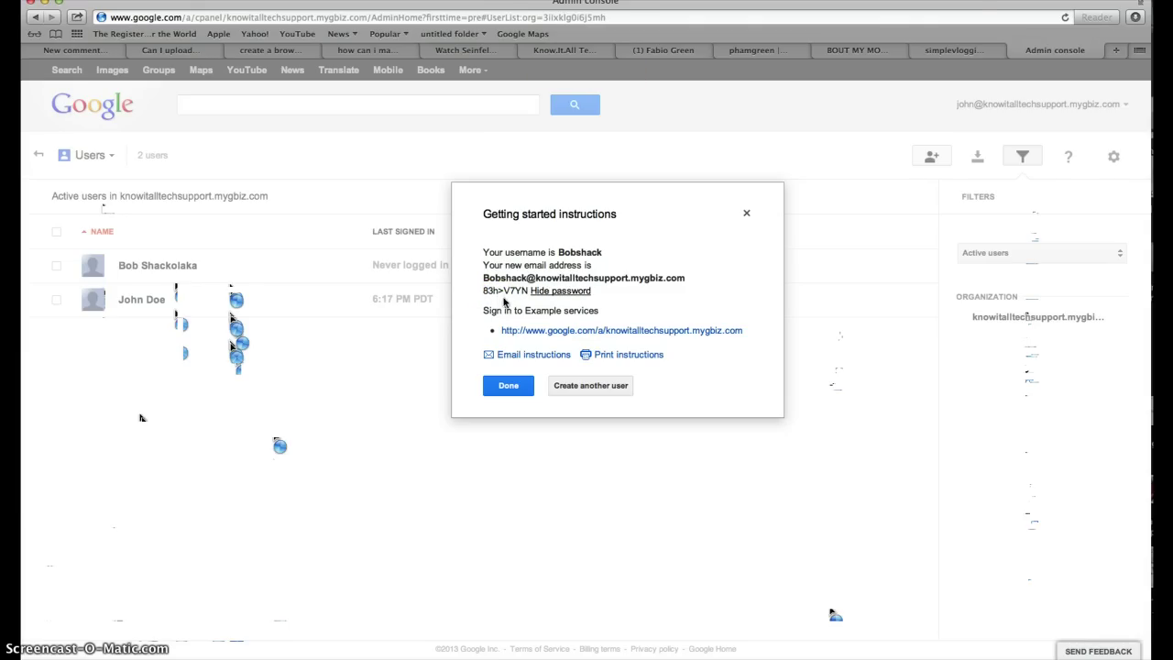
pyautogui.moveTo(498, 292); pyautogui.dragTo(523, 293)
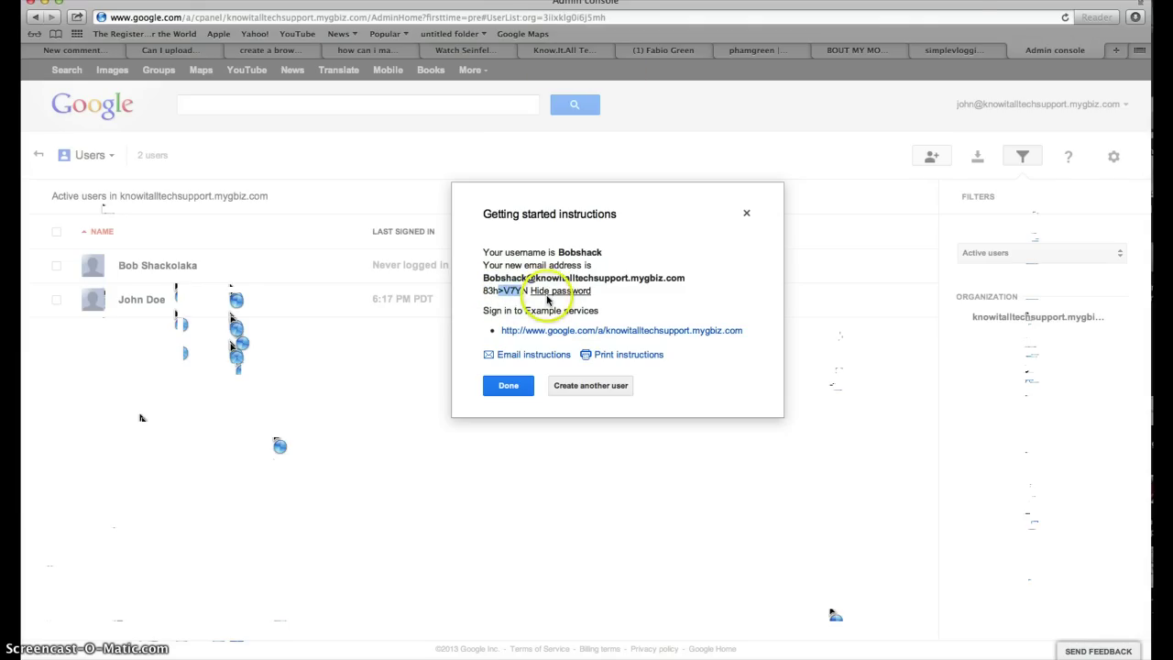
pyautogui.click(548, 294)
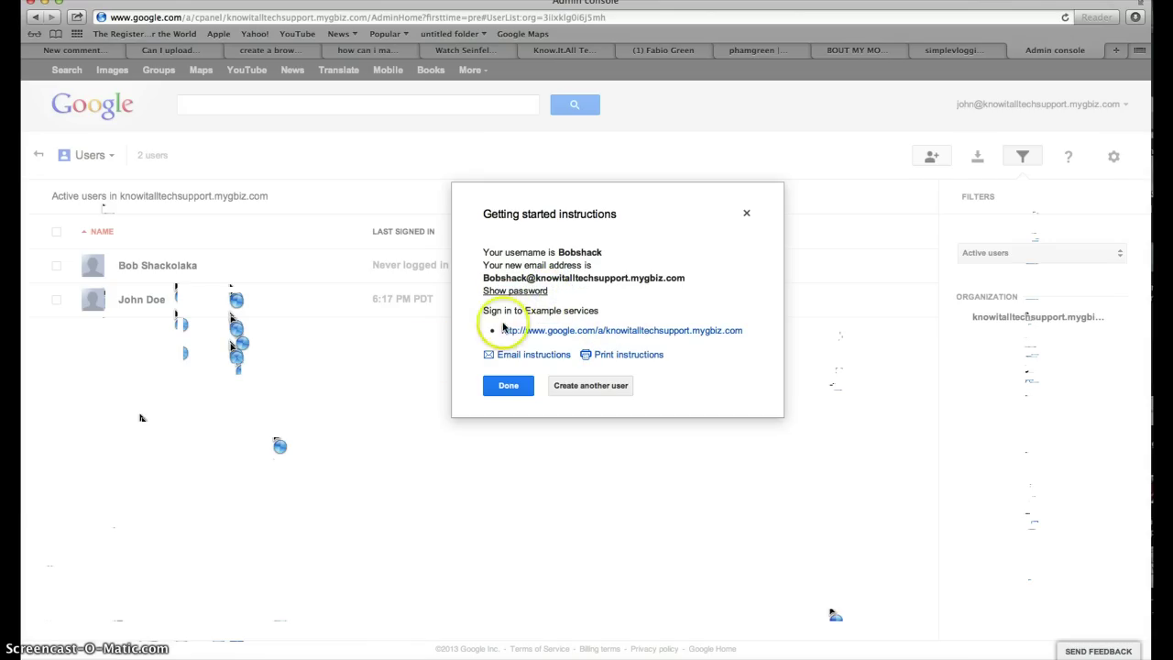
pyautogui.moveTo(489, 308); pyautogui.dragTo(611, 309)
pyautogui.click(614, 314)
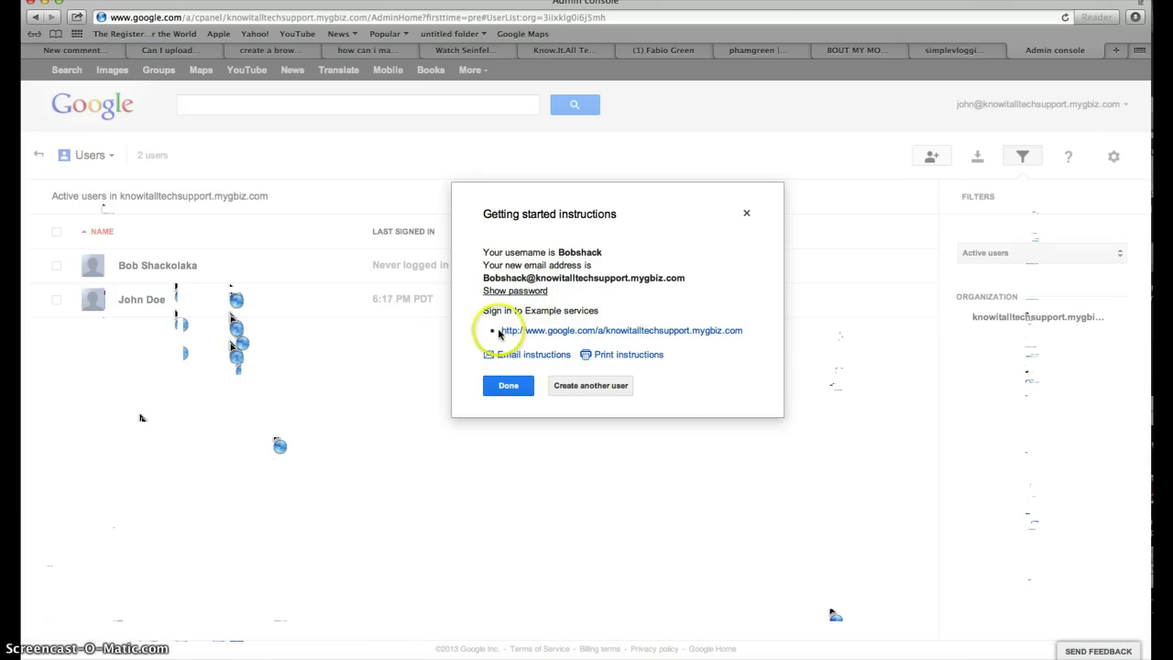
pyautogui.click(498, 331)
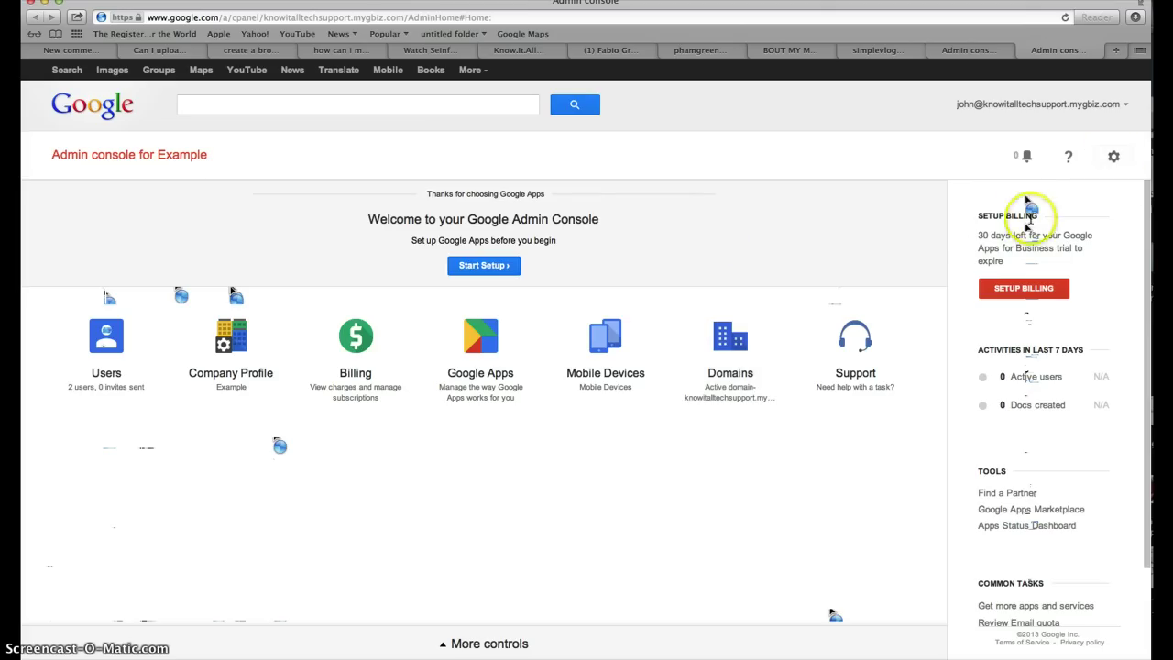
# Highlight the Setup Billing notice showing 30 days left in the Example trial.
pyautogui.moveTo(976, 240); pyautogui.dragTo(1107, 255)
pyautogui.moveTo(1032, 264); pyautogui.dragTo(1029, 267)
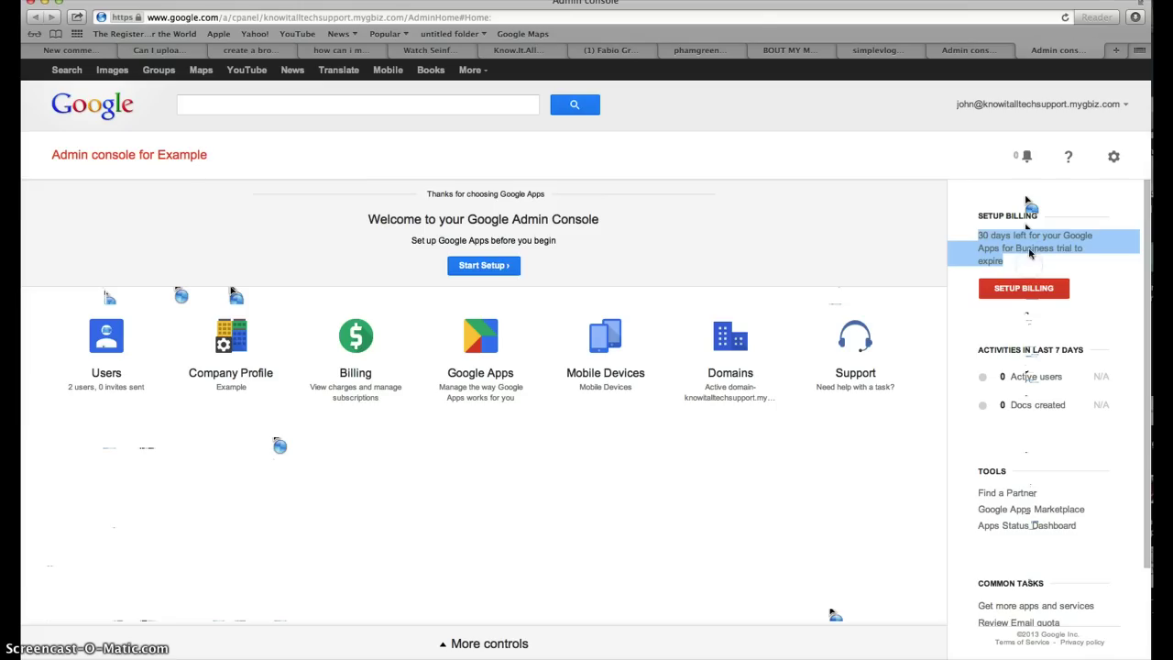
pyautogui.click(1022, 264)
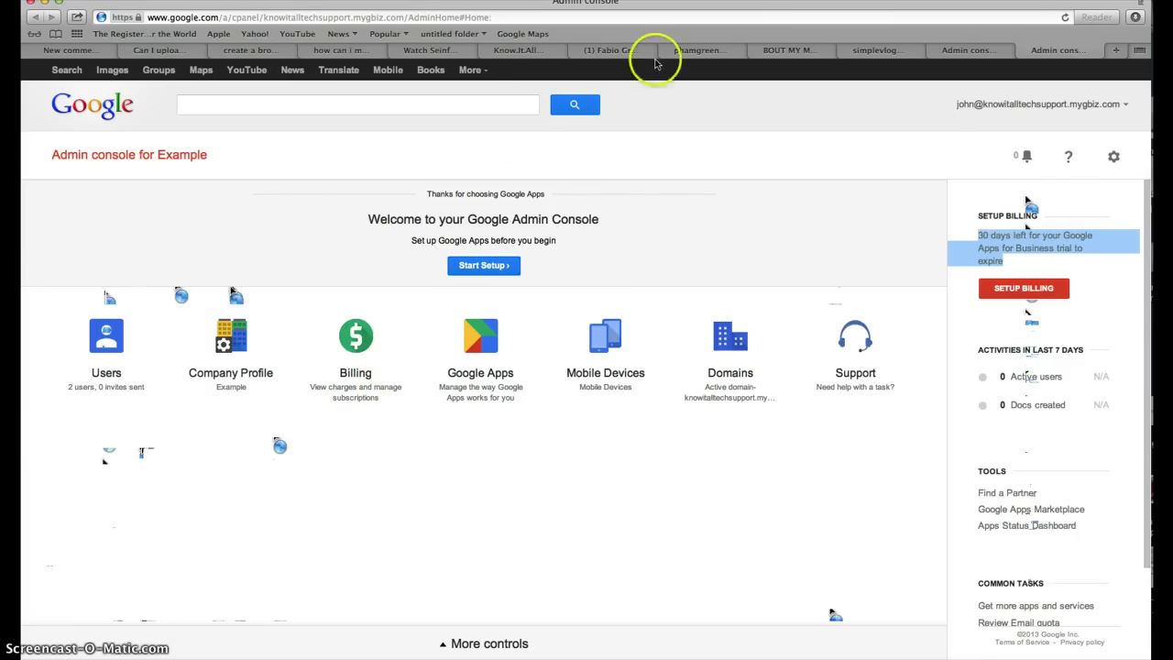
# Switch to the Know.It.All Tech Support WordPress blog and scroll up its Google Glass post.
pyautogui.click(513, 51)
pyautogui.scroll(5, 539, 305)
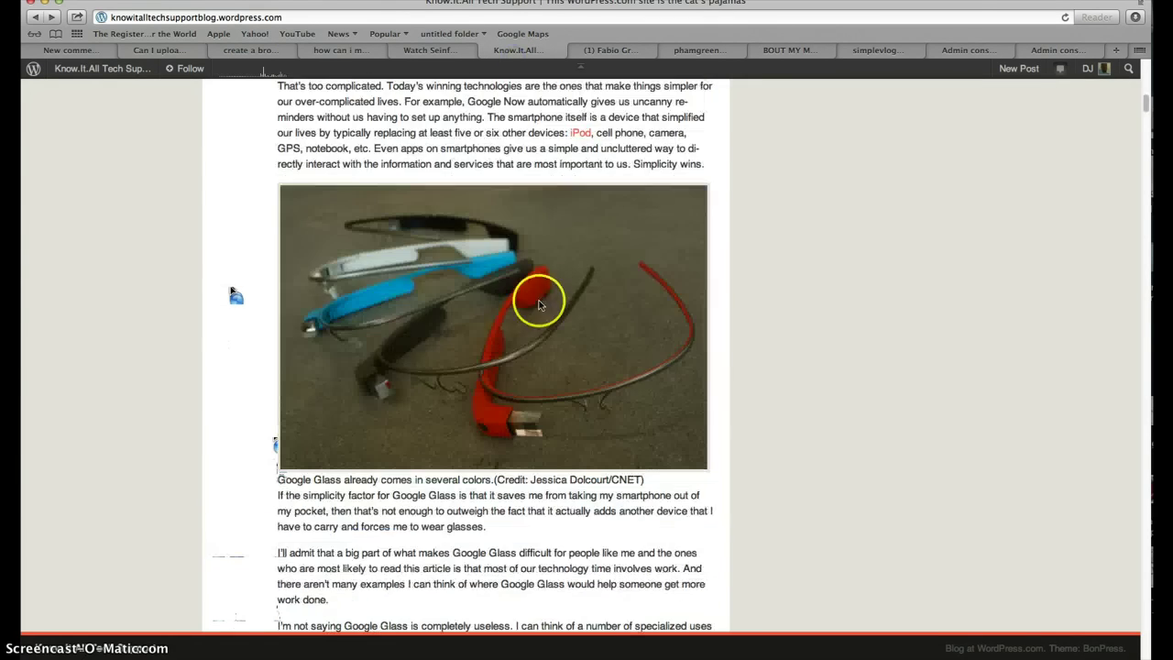
pyautogui.scroll(10, 539, 305)
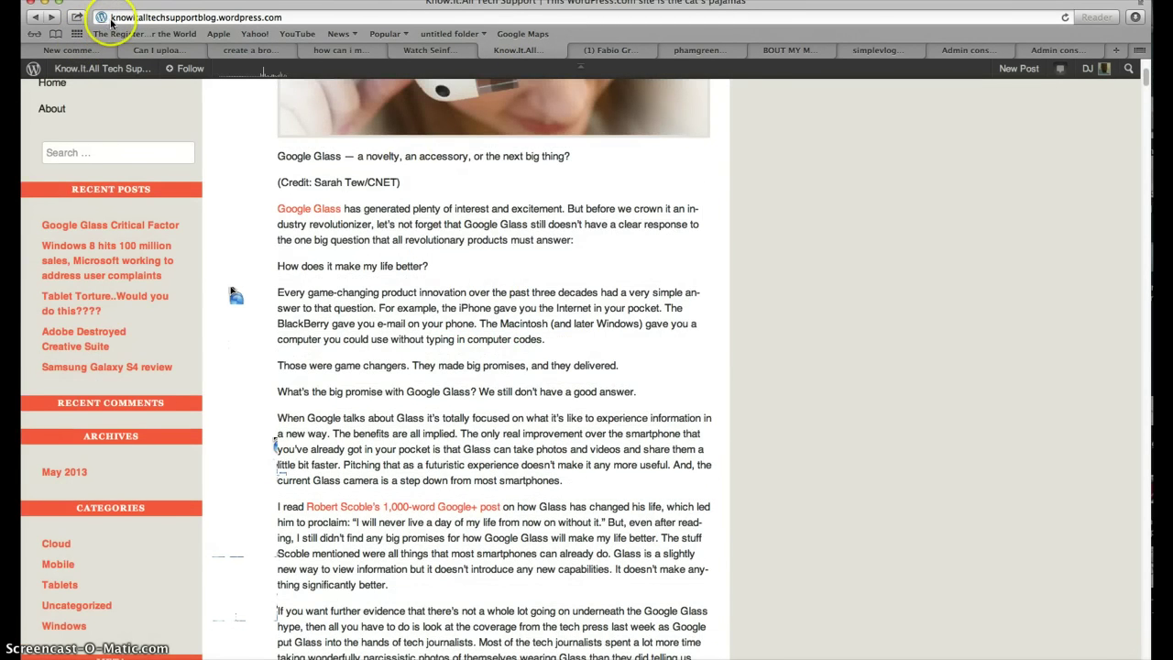
# Highlight the blog's web address, then bring up the Know I.T. All Support Wix site.
pyautogui.click(163, 17)
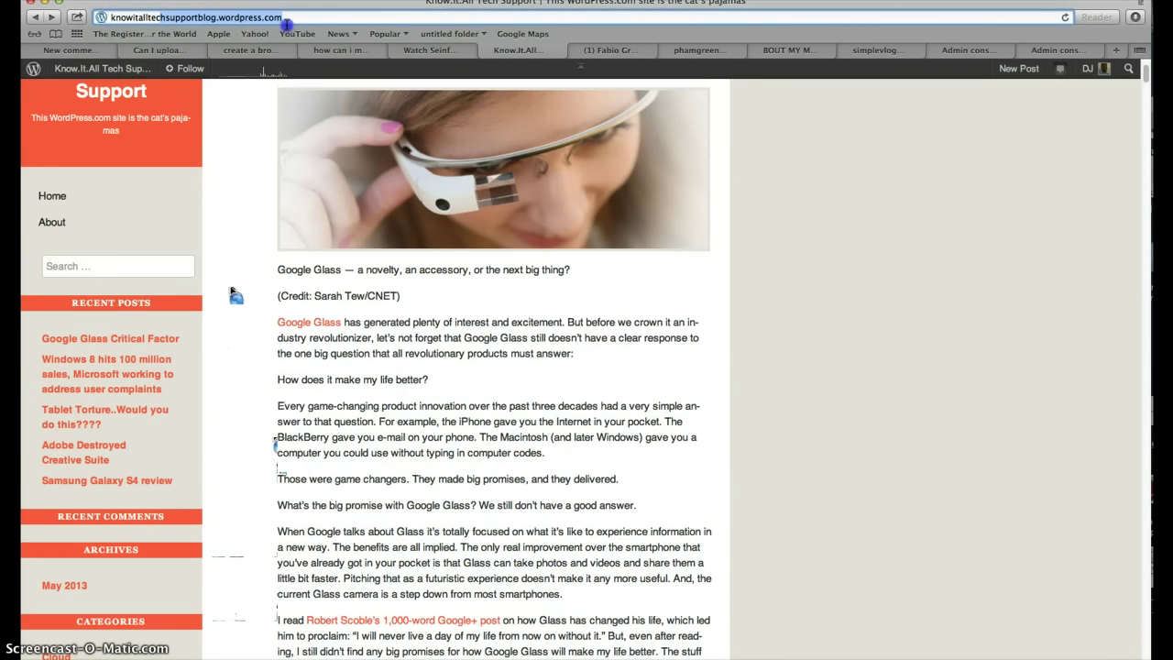
pyautogui.click(475, 53)
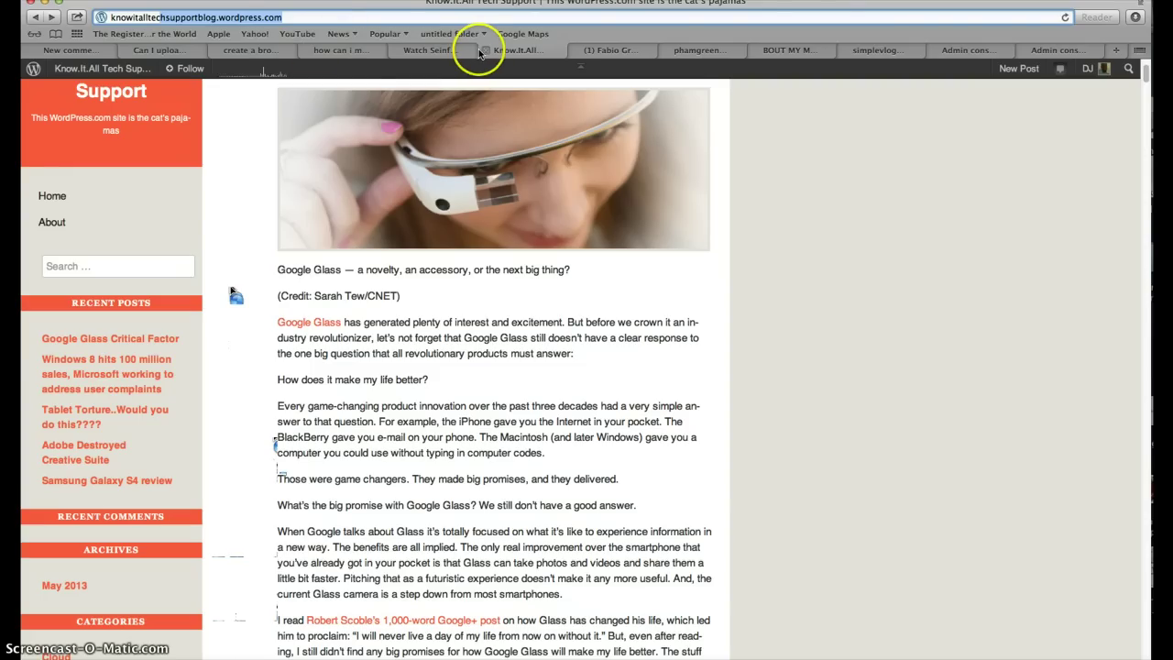
pyautogui.click(695, 51)
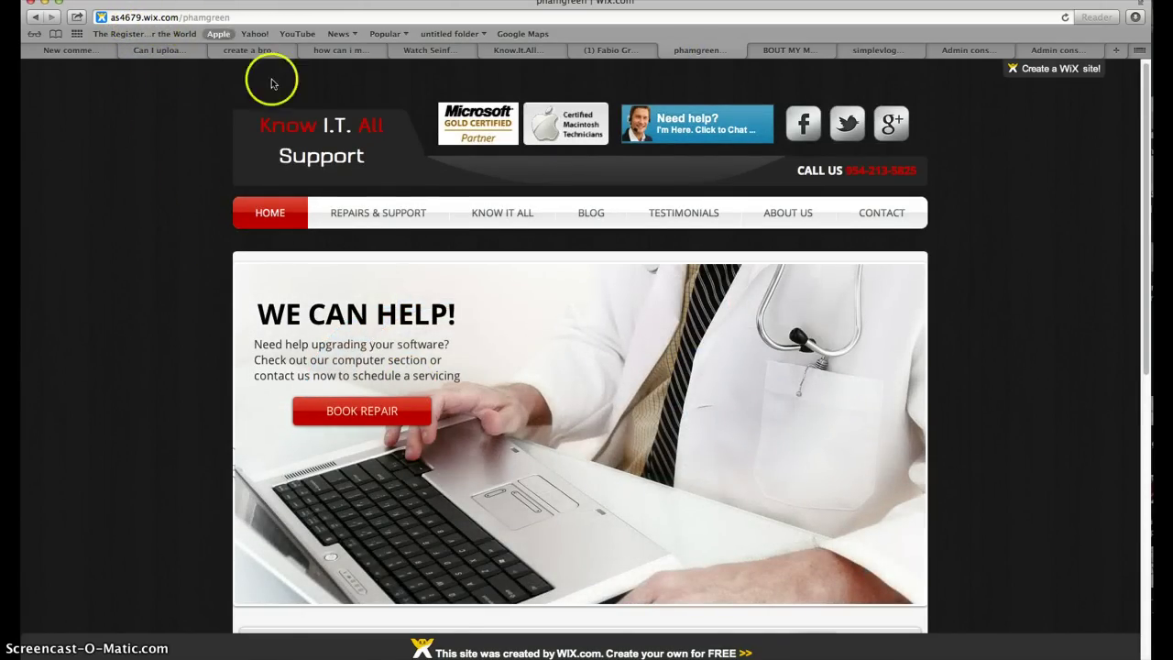
pyautogui.scroll(-10, 275, 80)
pyautogui.scroll(10, 258, 198)
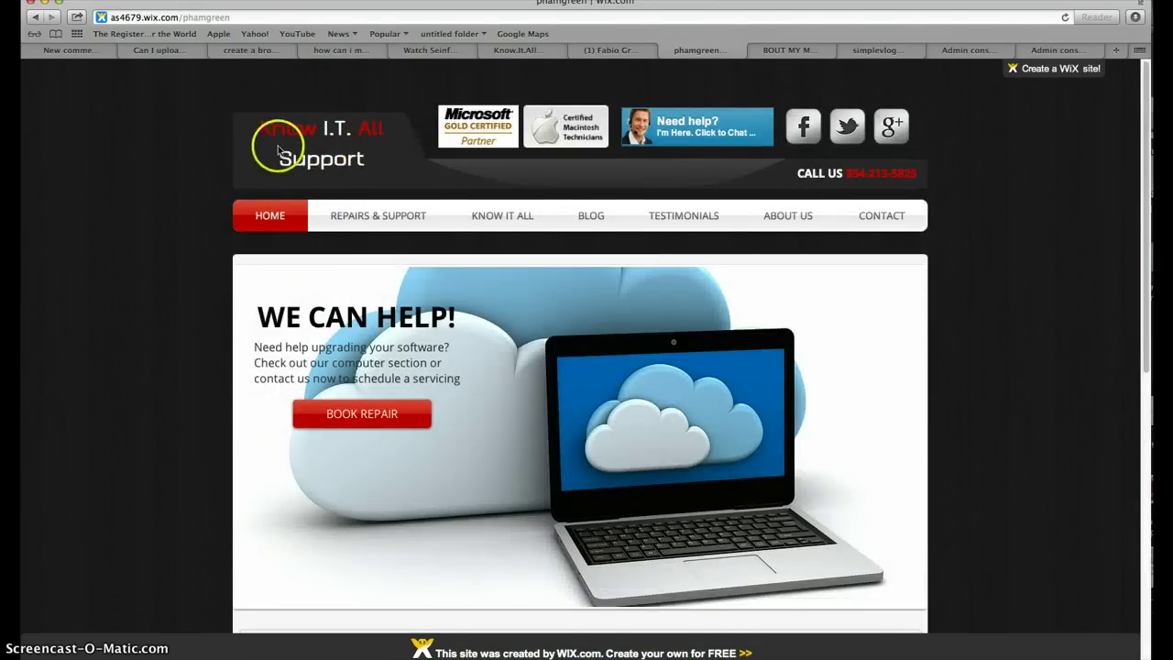
pyautogui.scroll(-3, 260, 147)
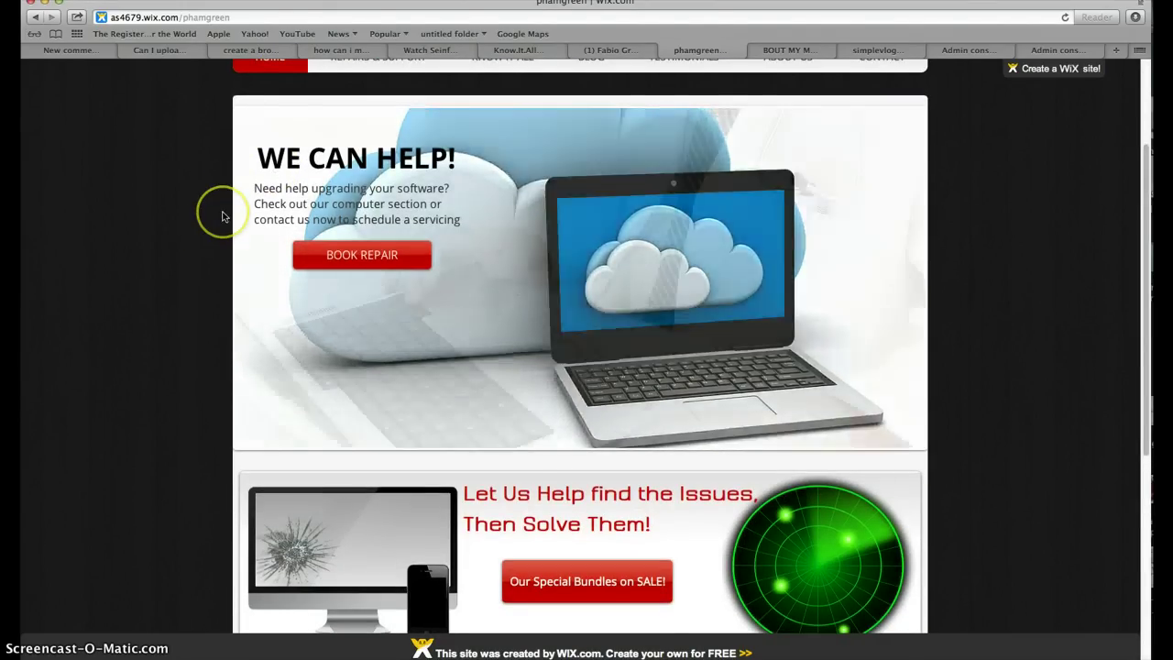
pyautogui.scroll(3, 211, 233)
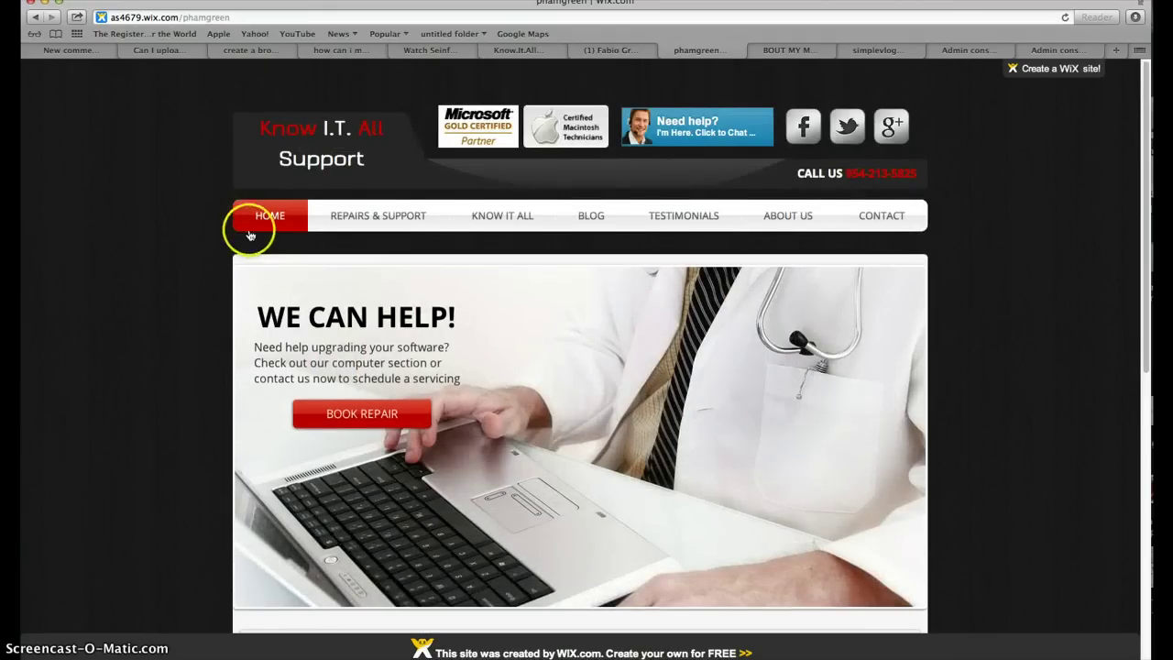